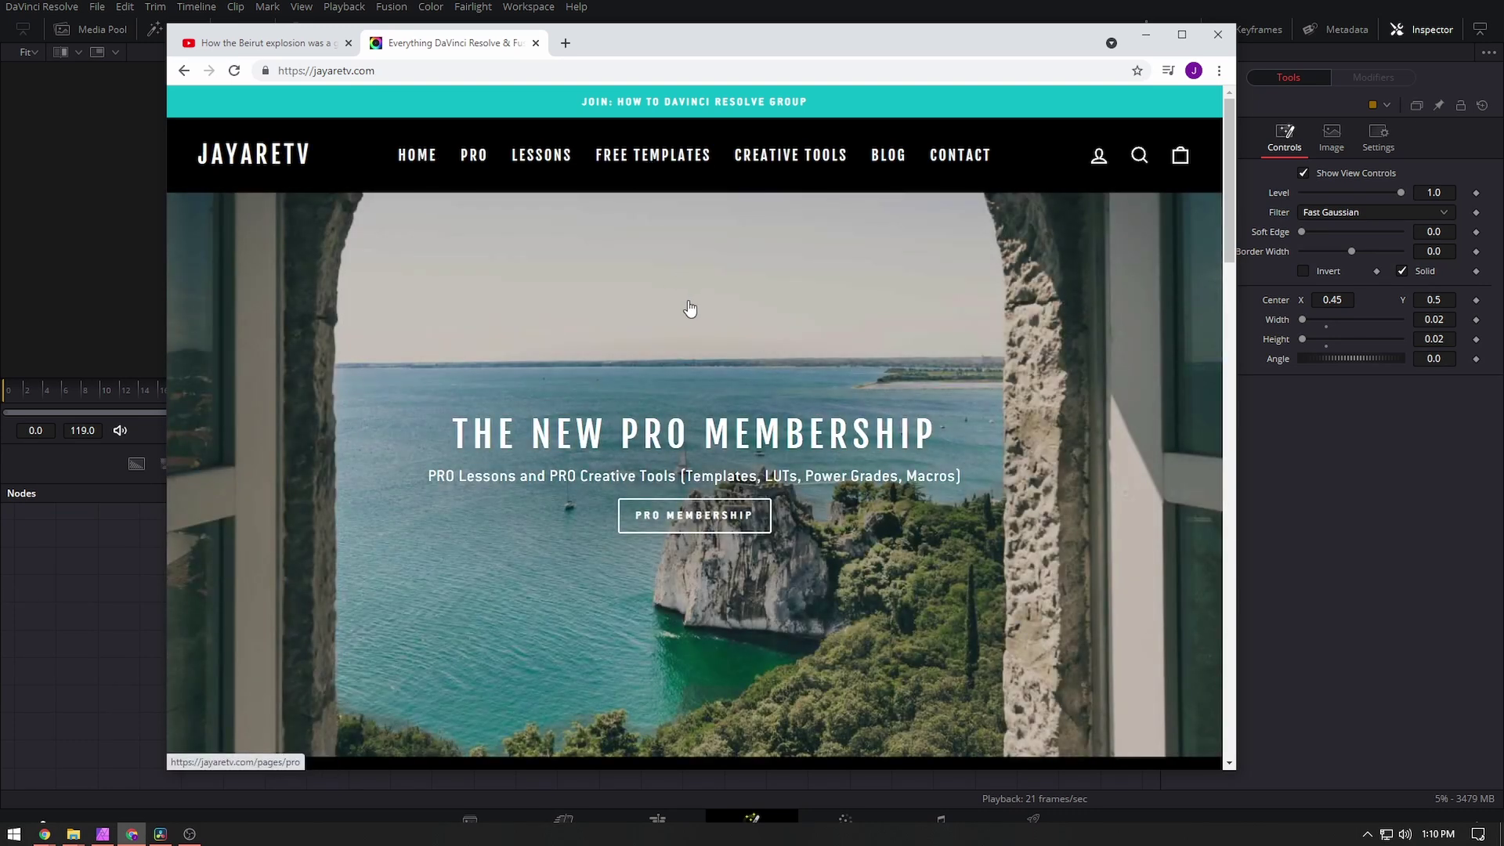
Browse the JayAreTV Creative Tools Titles page, then return to the Chaos to Order comp.
mouse_move(786, 157)
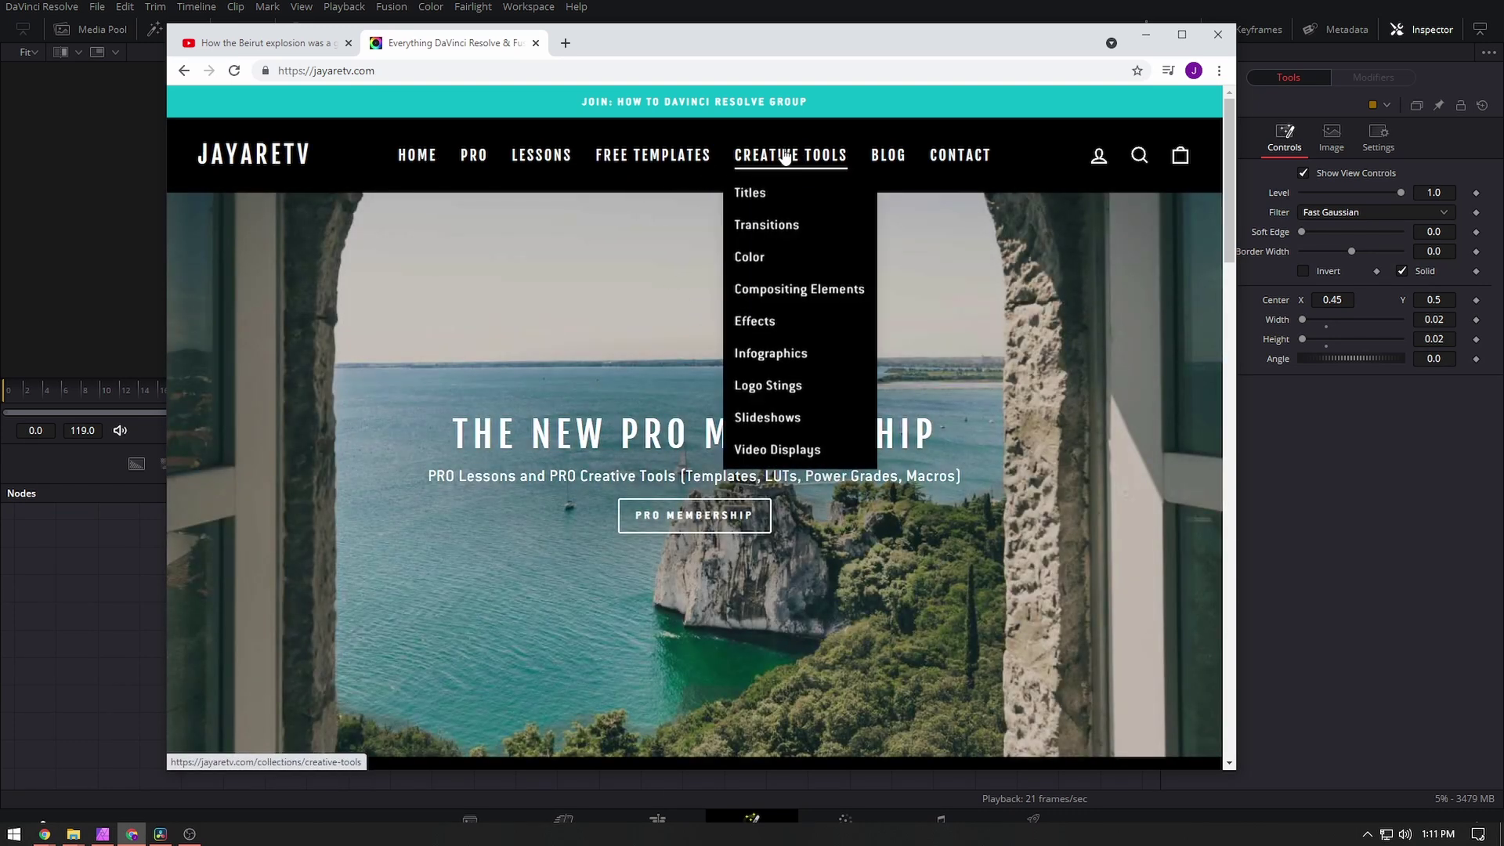
click(772, 194)
scroll(739, 557, down, 2)
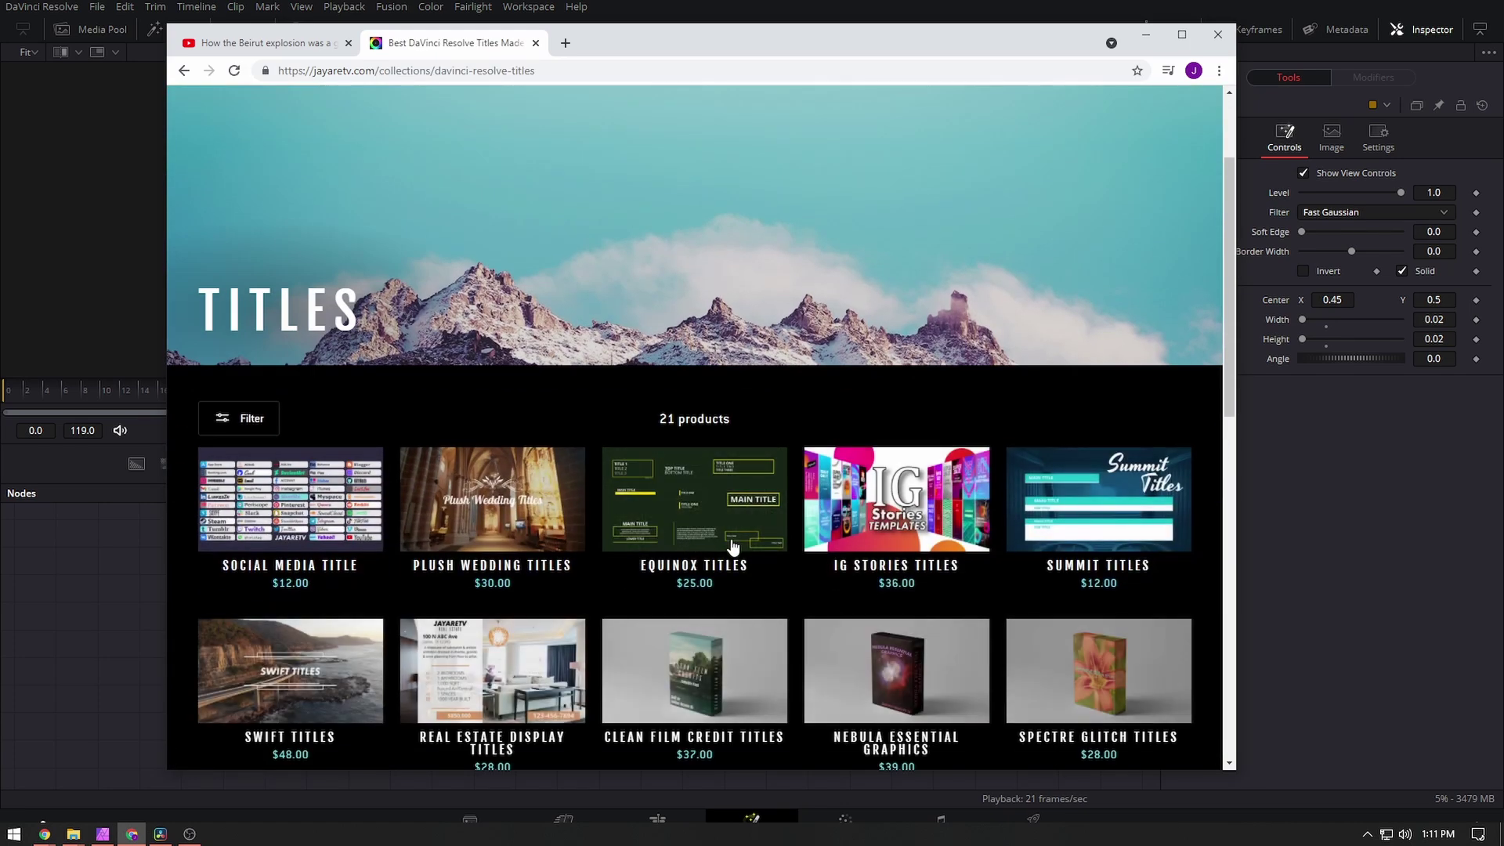
click(1291, 469)
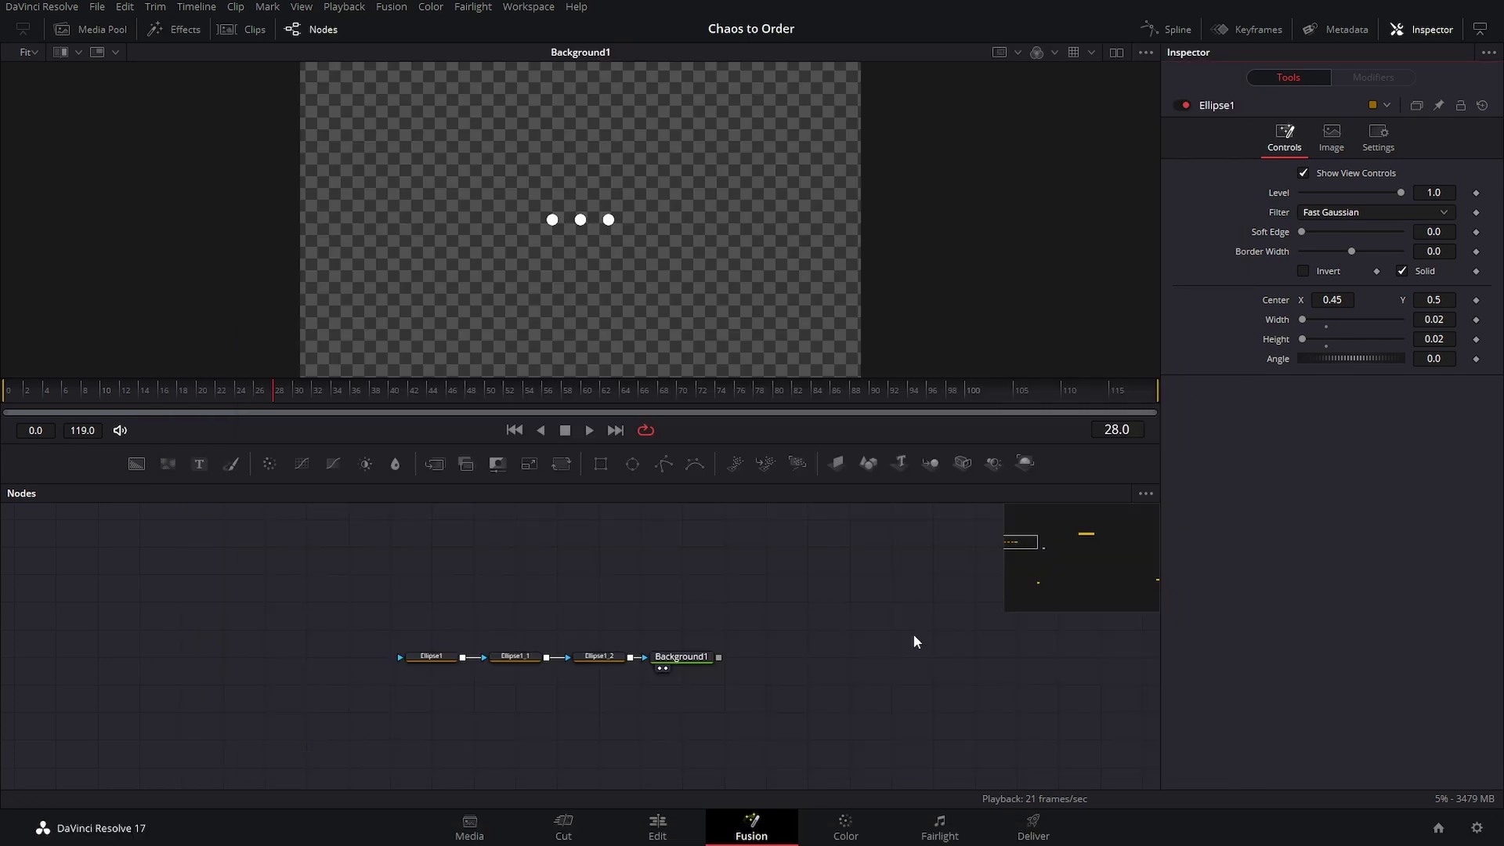
Select the Ellipse1 node and move the playhead to frame 30.
click(769, 564)
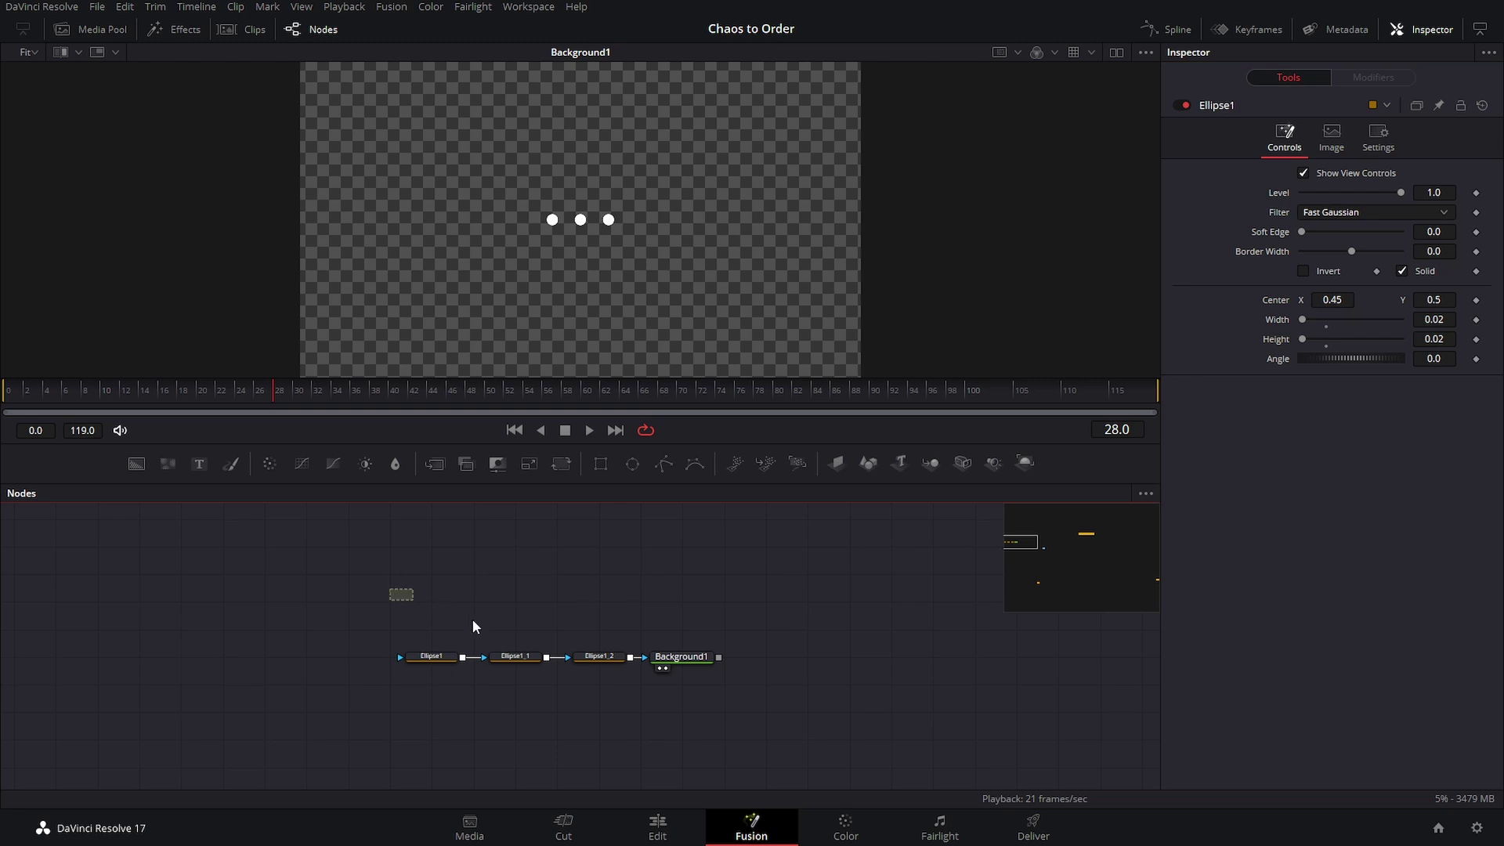
drag(437, 615, 765, 680)
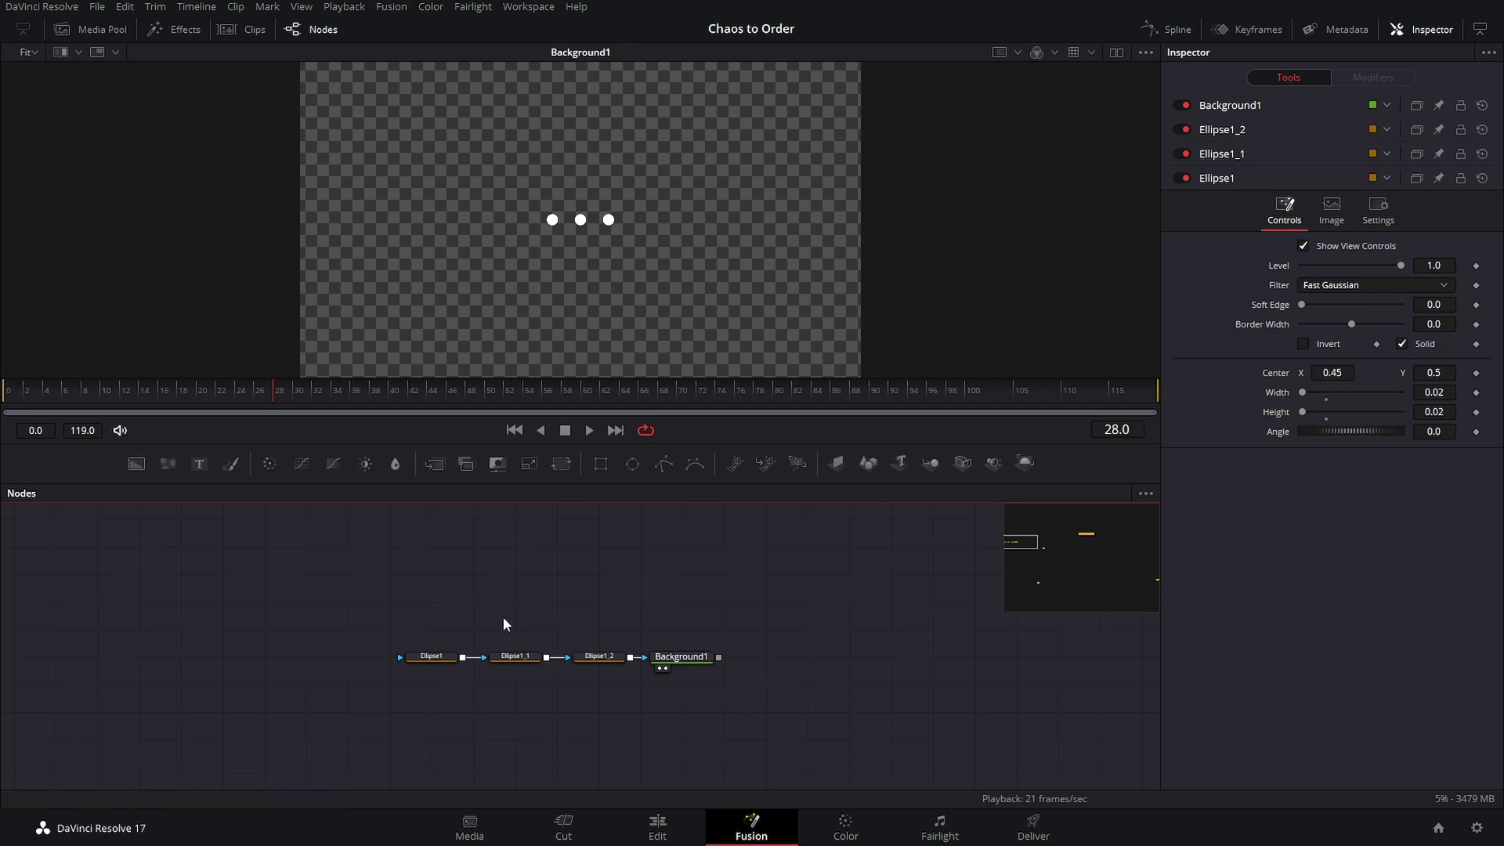
click(439, 656)
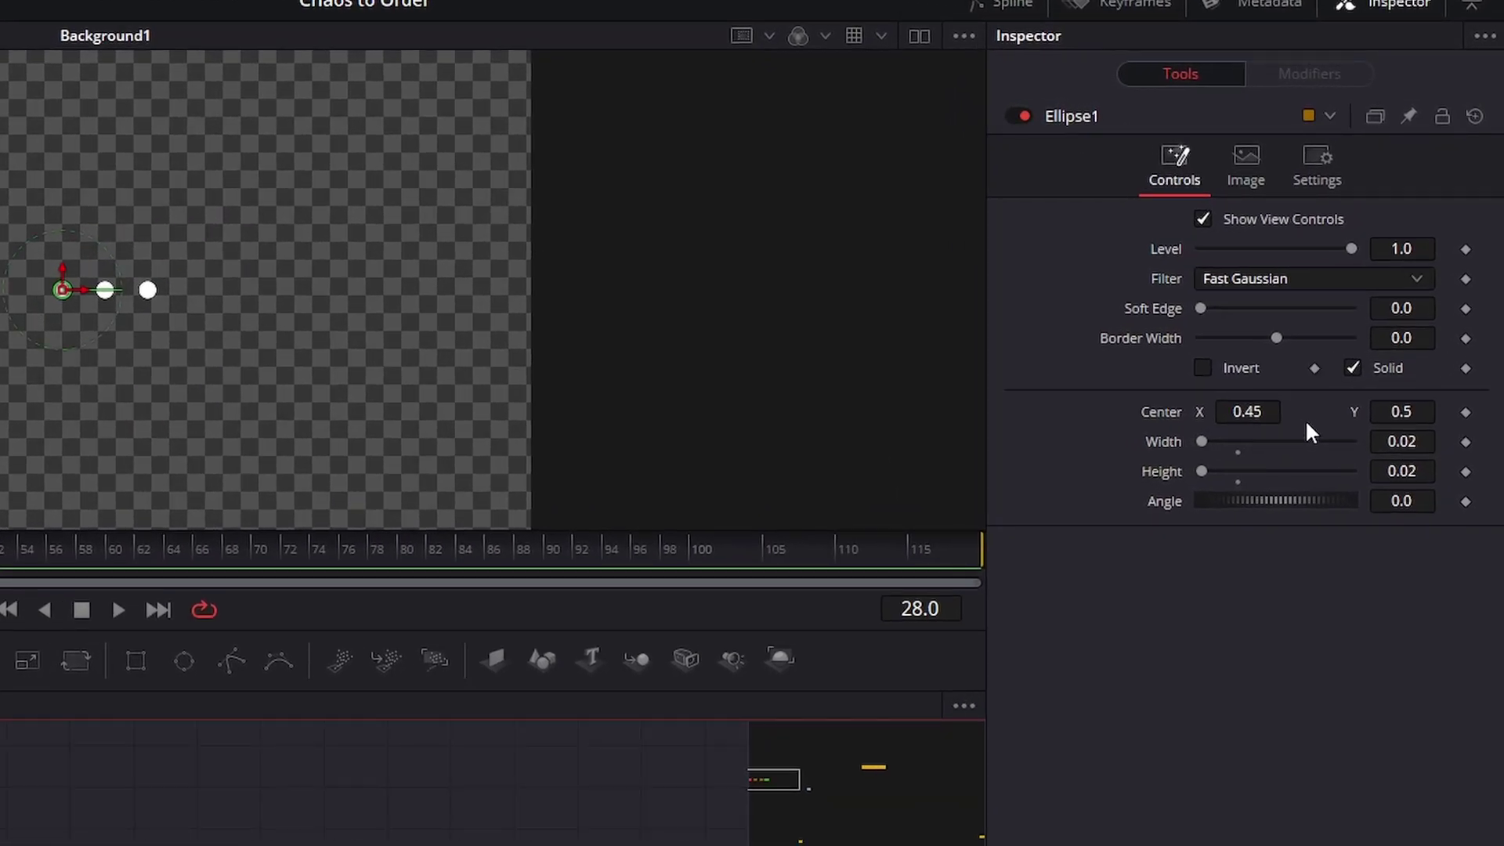
click(118, 610)
click(82, 611)
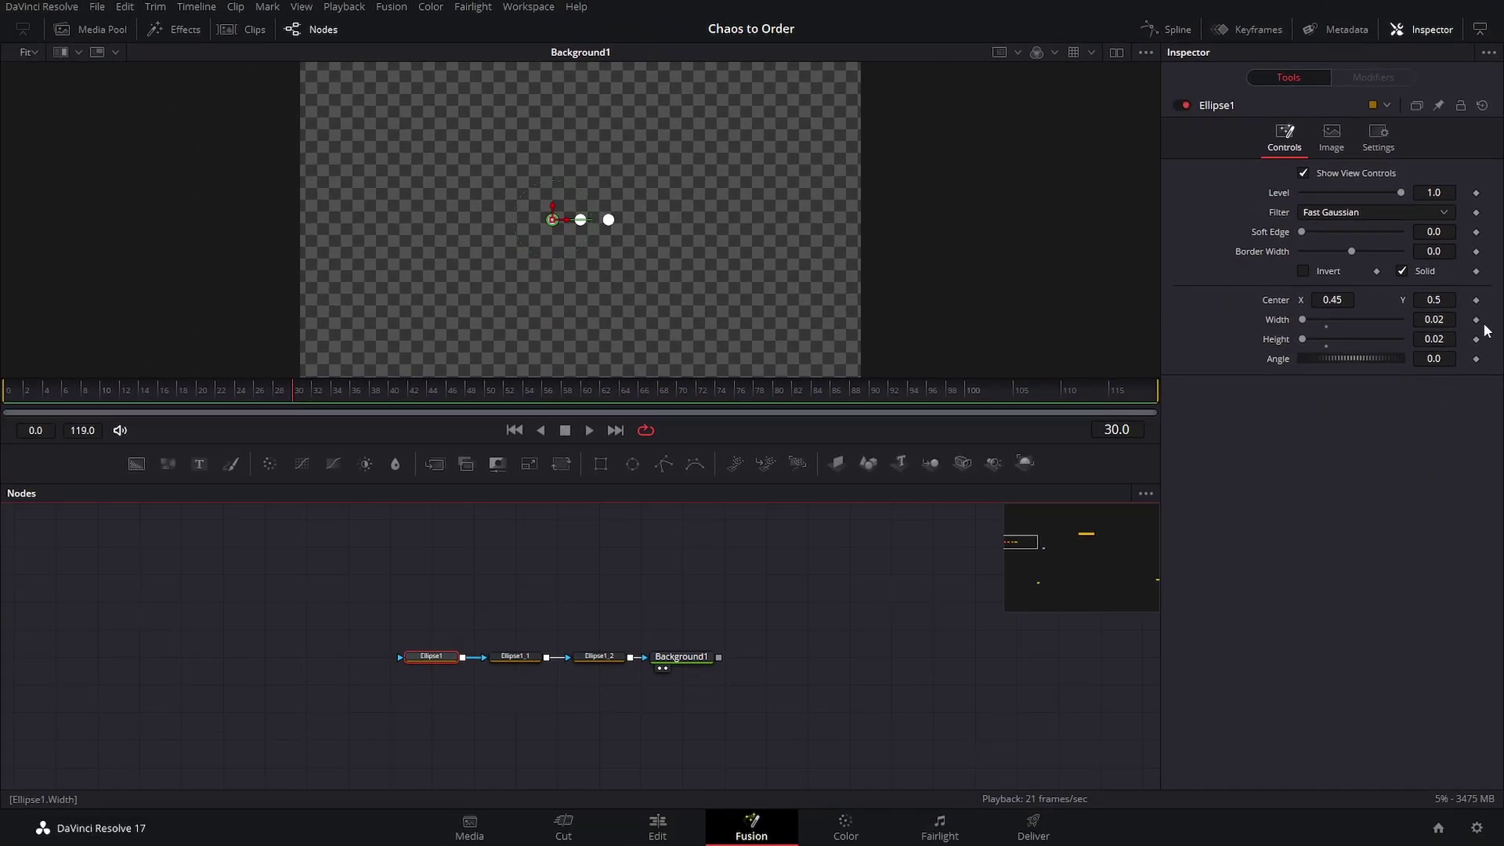
Keyframe Center on Ellipse1, Ellipse1_1 and Ellipse1_2 at frame 30, then return to frame 2.
click(1477, 300)
click(514, 656)
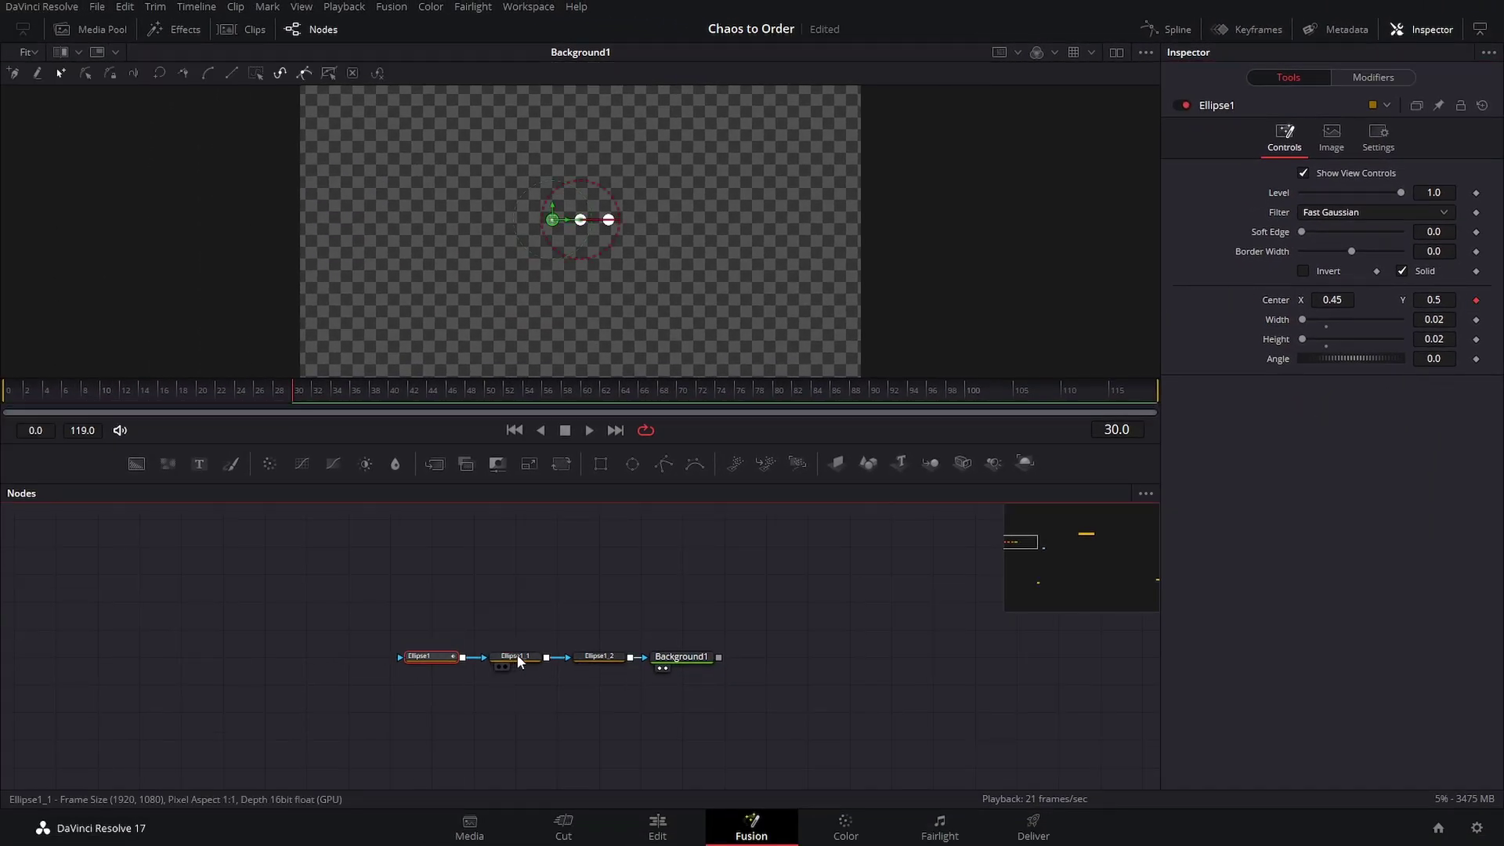
click(1477, 319)
click(597, 657)
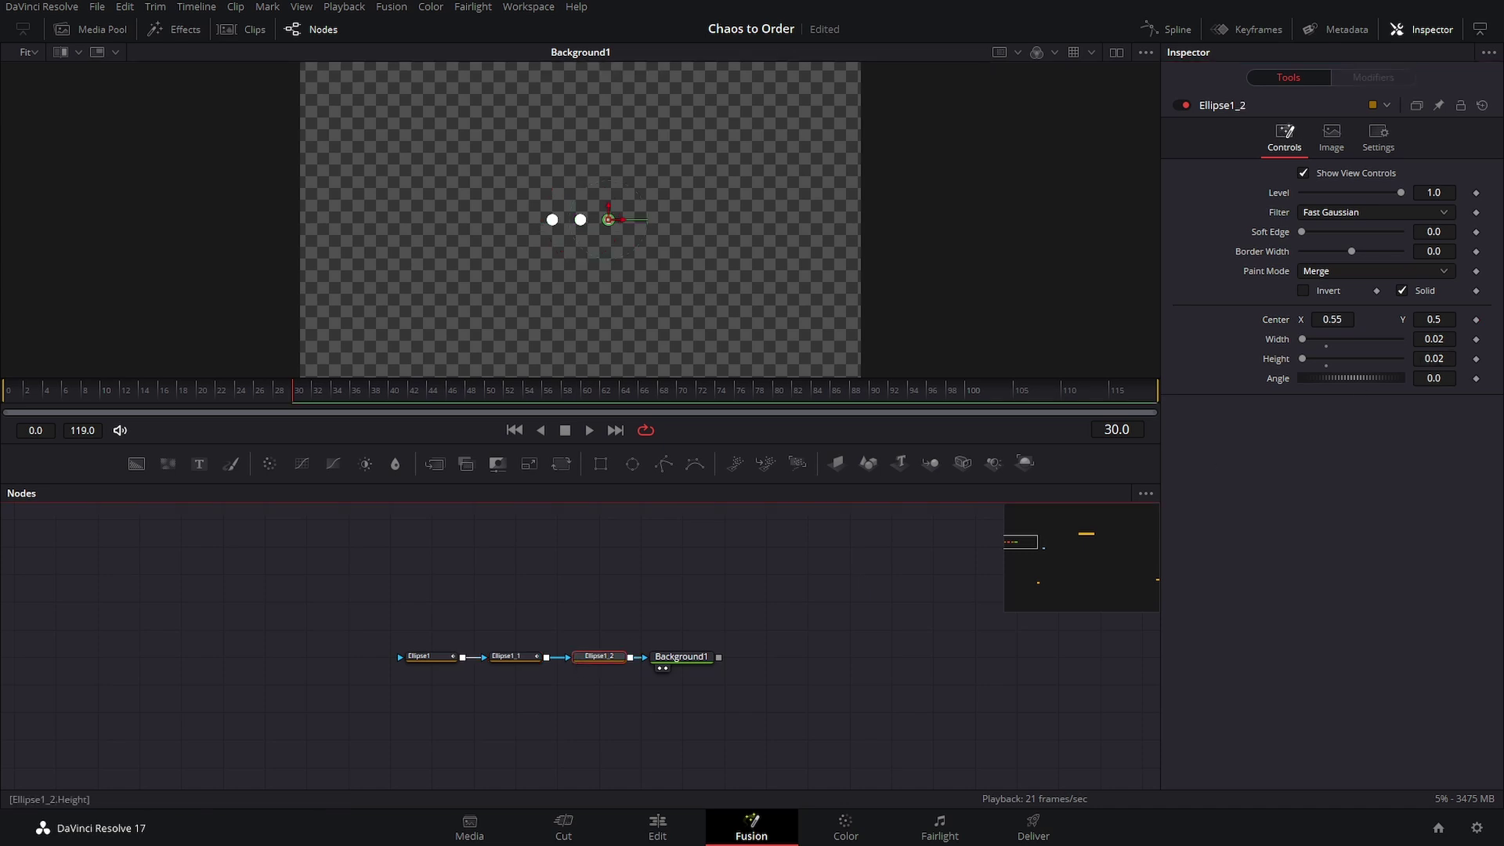
click(1476, 319)
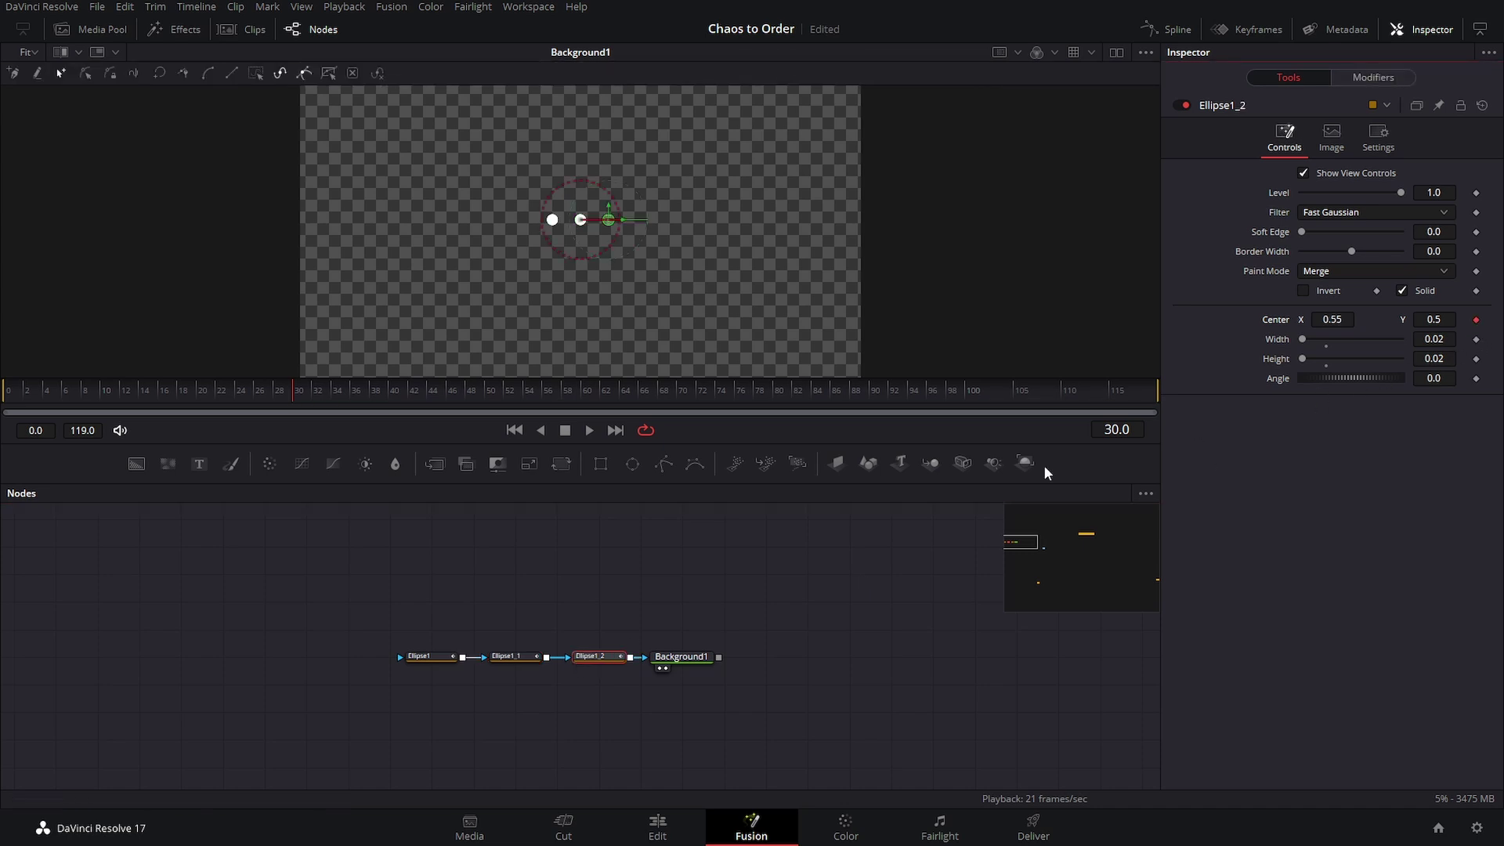
drag(182, 395, 31, 396)
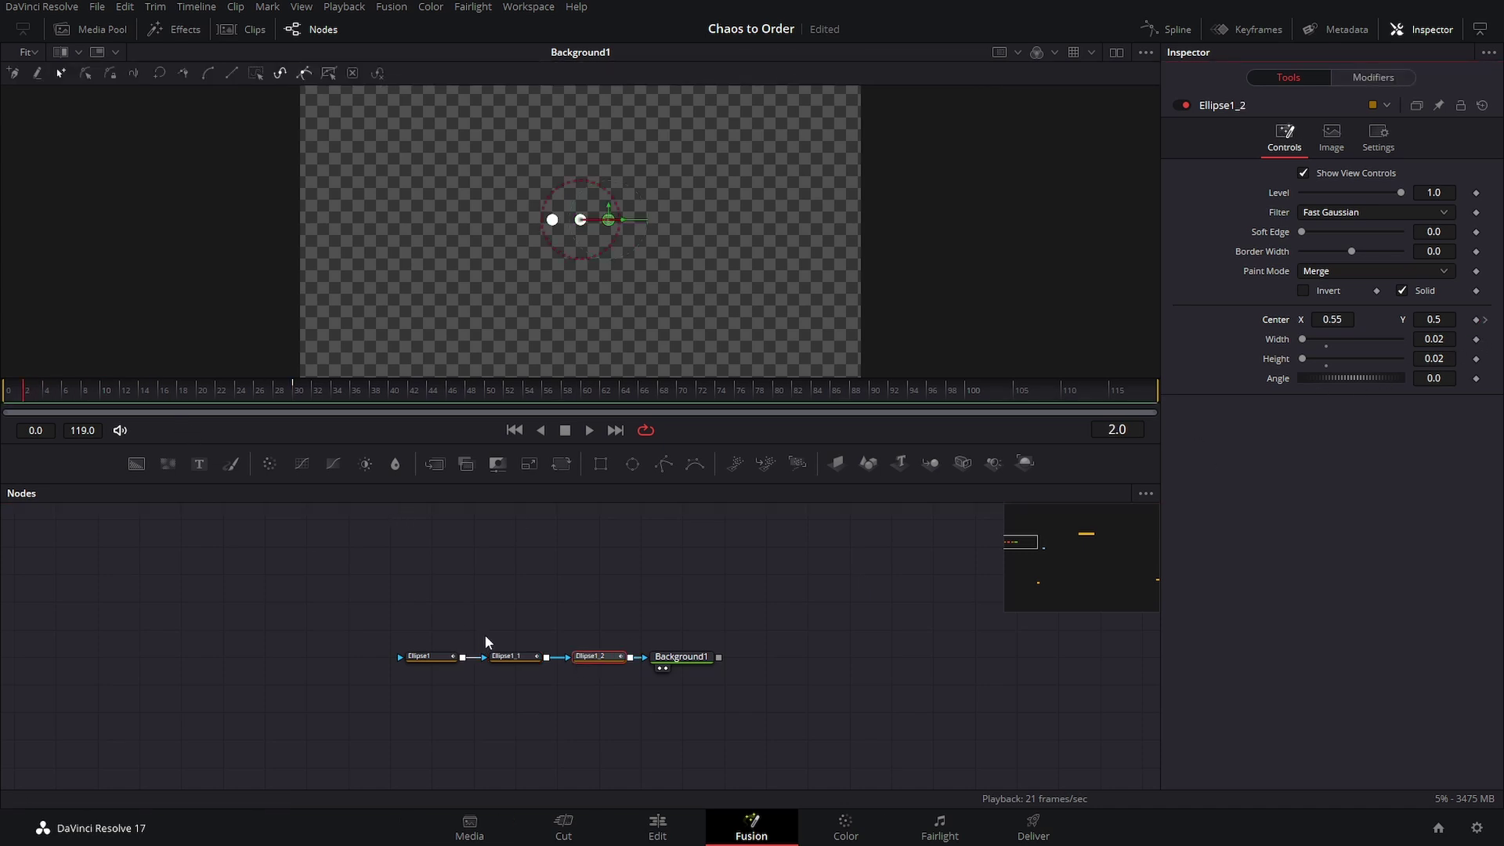
At frame 2, drag each of the three Ellipse dots to scattered lower-left positions.
click(432, 657)
drag(552, 220, 403, 335)
click(515, 656)
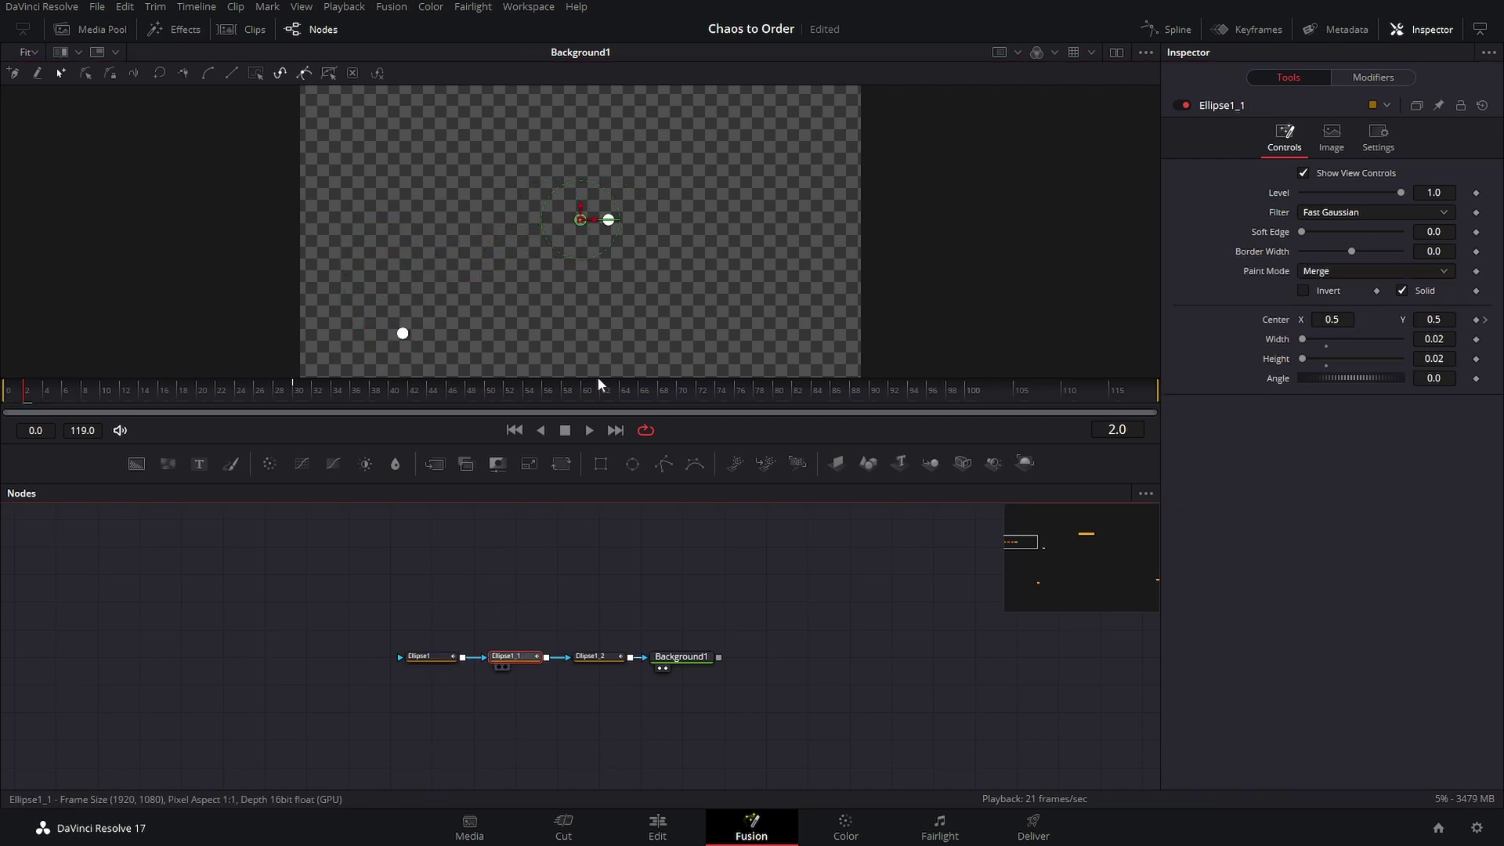
drag(585, 228, 383, 271)
click(595, 657)
drag(608, 219, 347, 316)
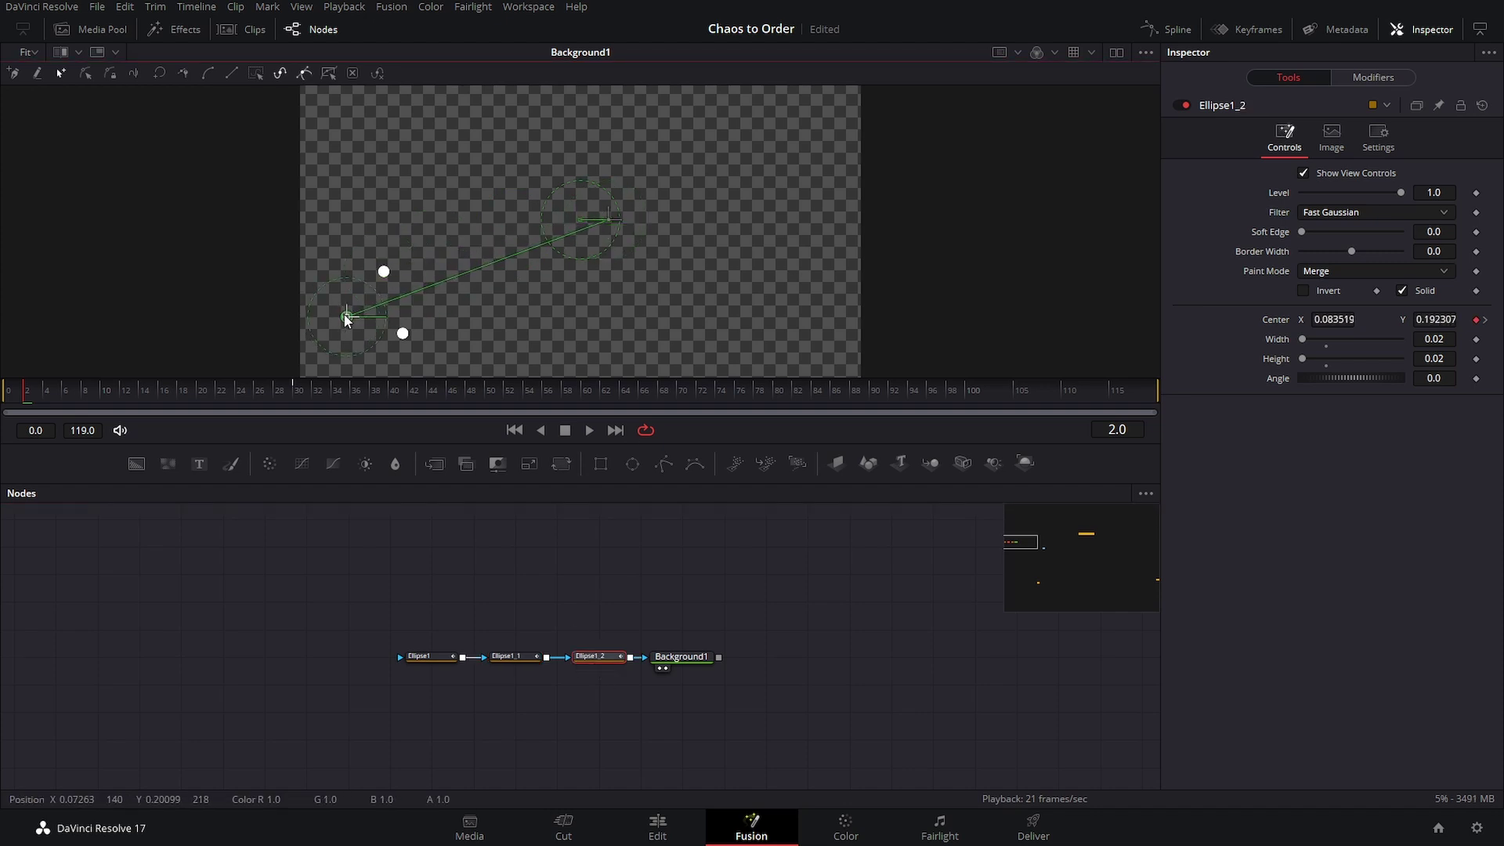
Check Ellipse1's motion path, then clear the selection from the viewer.
click(737, 604)
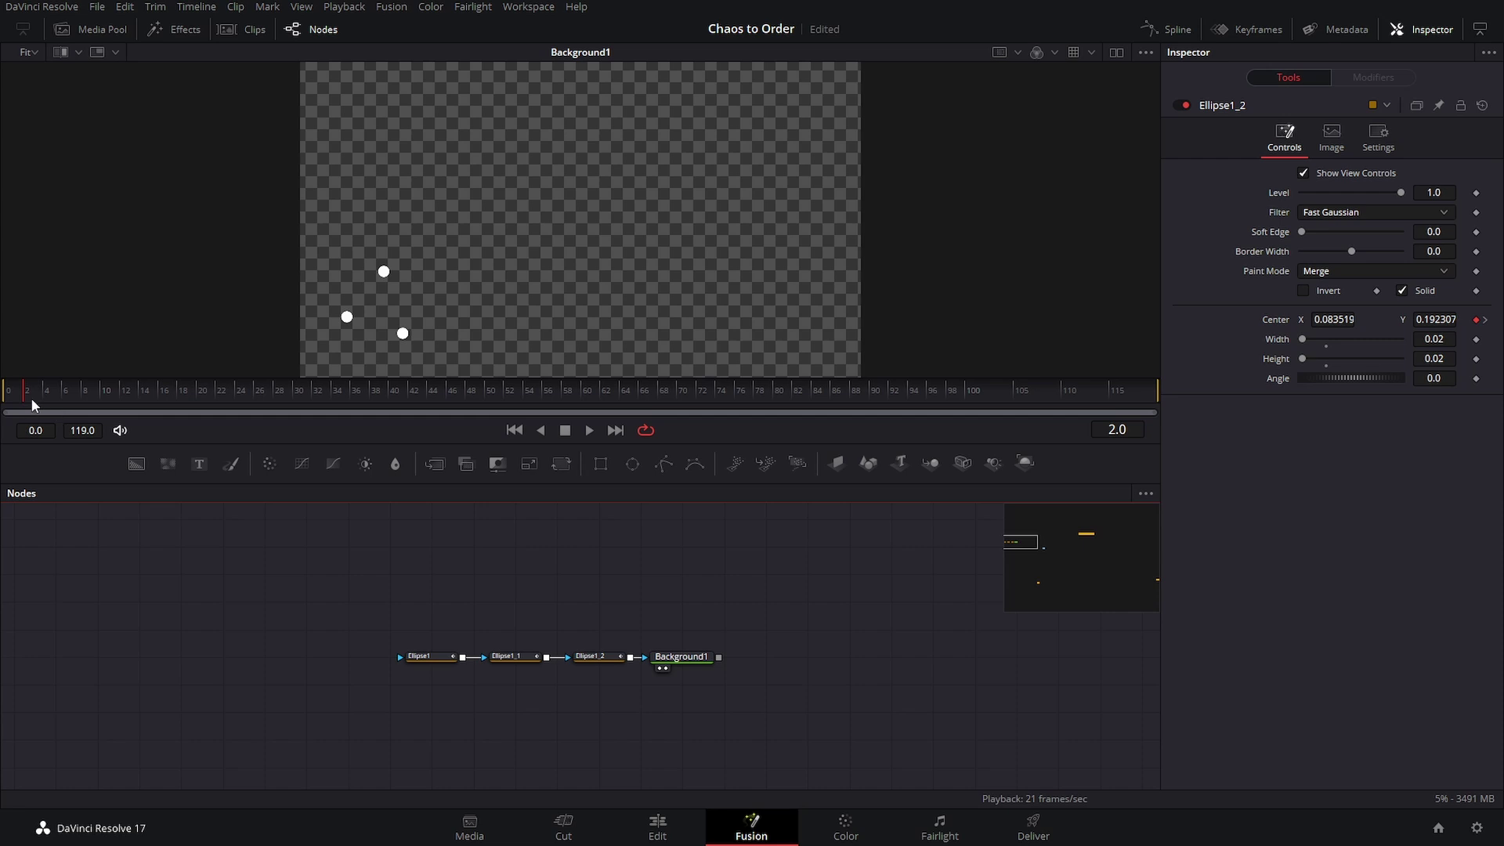
click(419, 656)
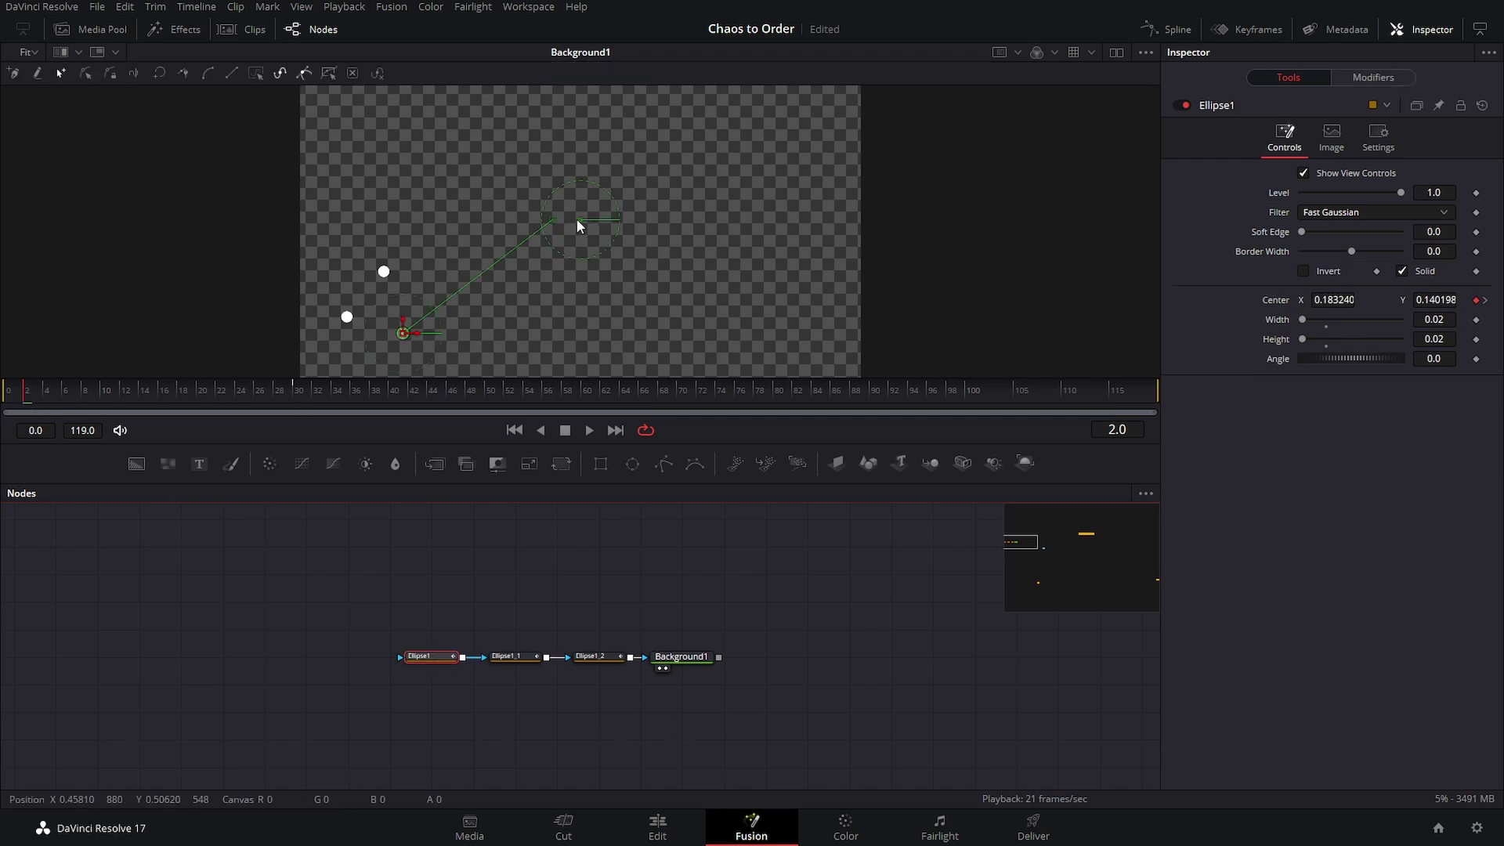
click(546, 580)
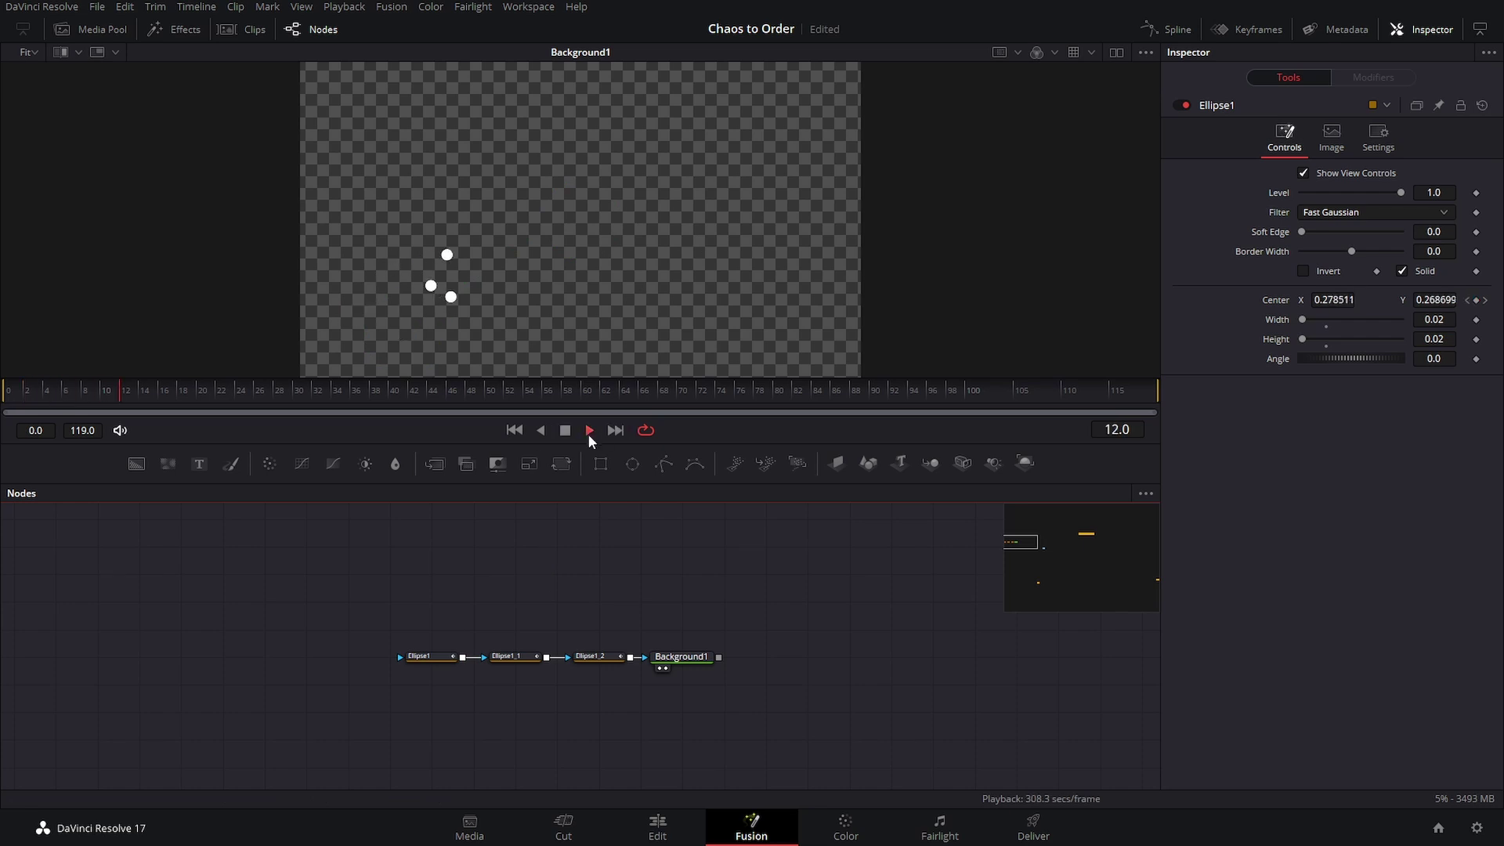
Show the three ellipses' path curves, fitted to view in the Spline panel.
click(565, 430)
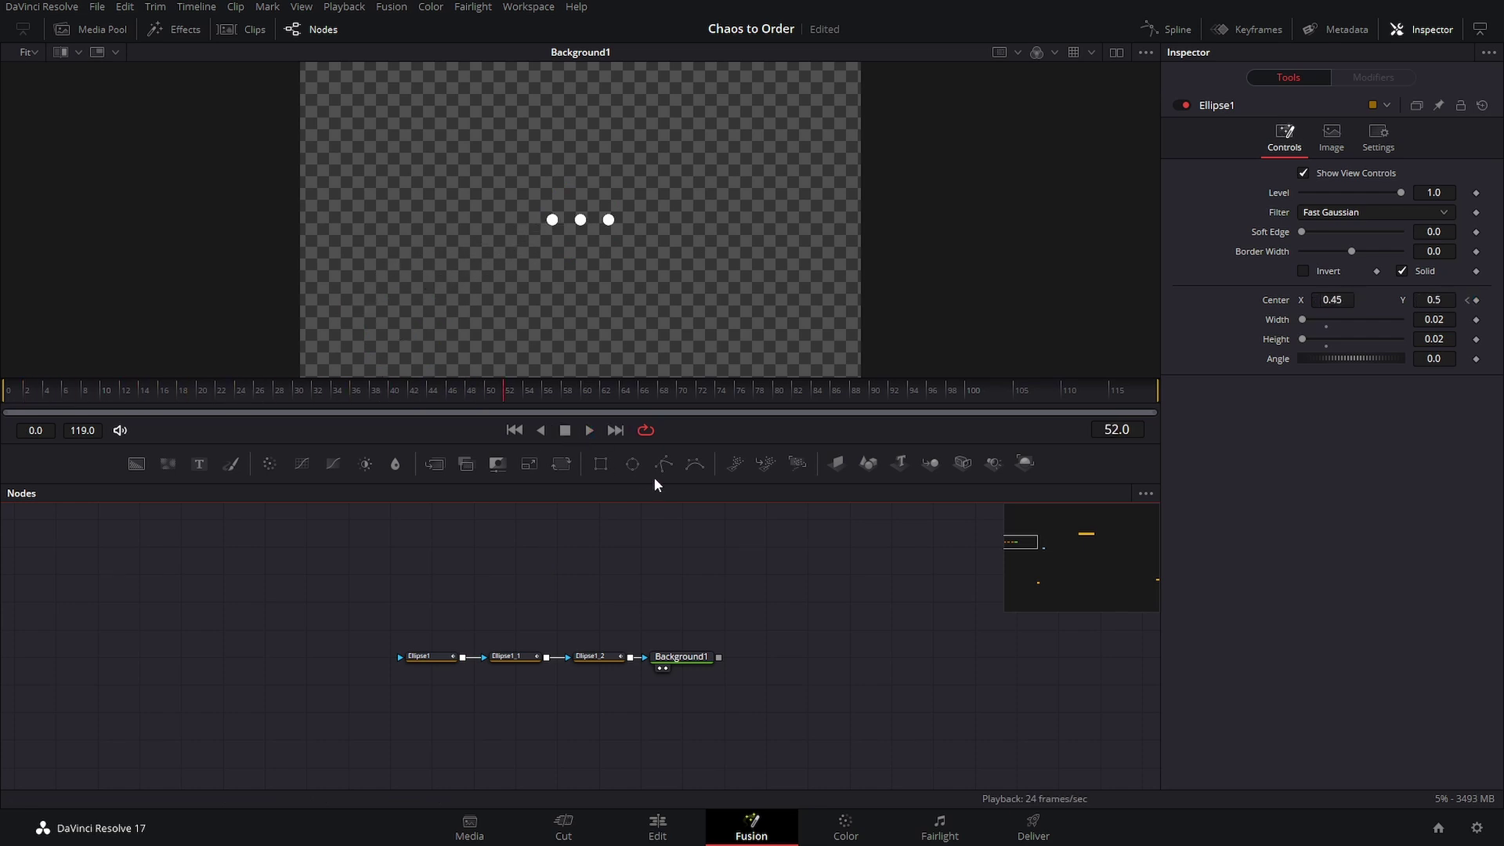
drag(388, 628, 608, 698)
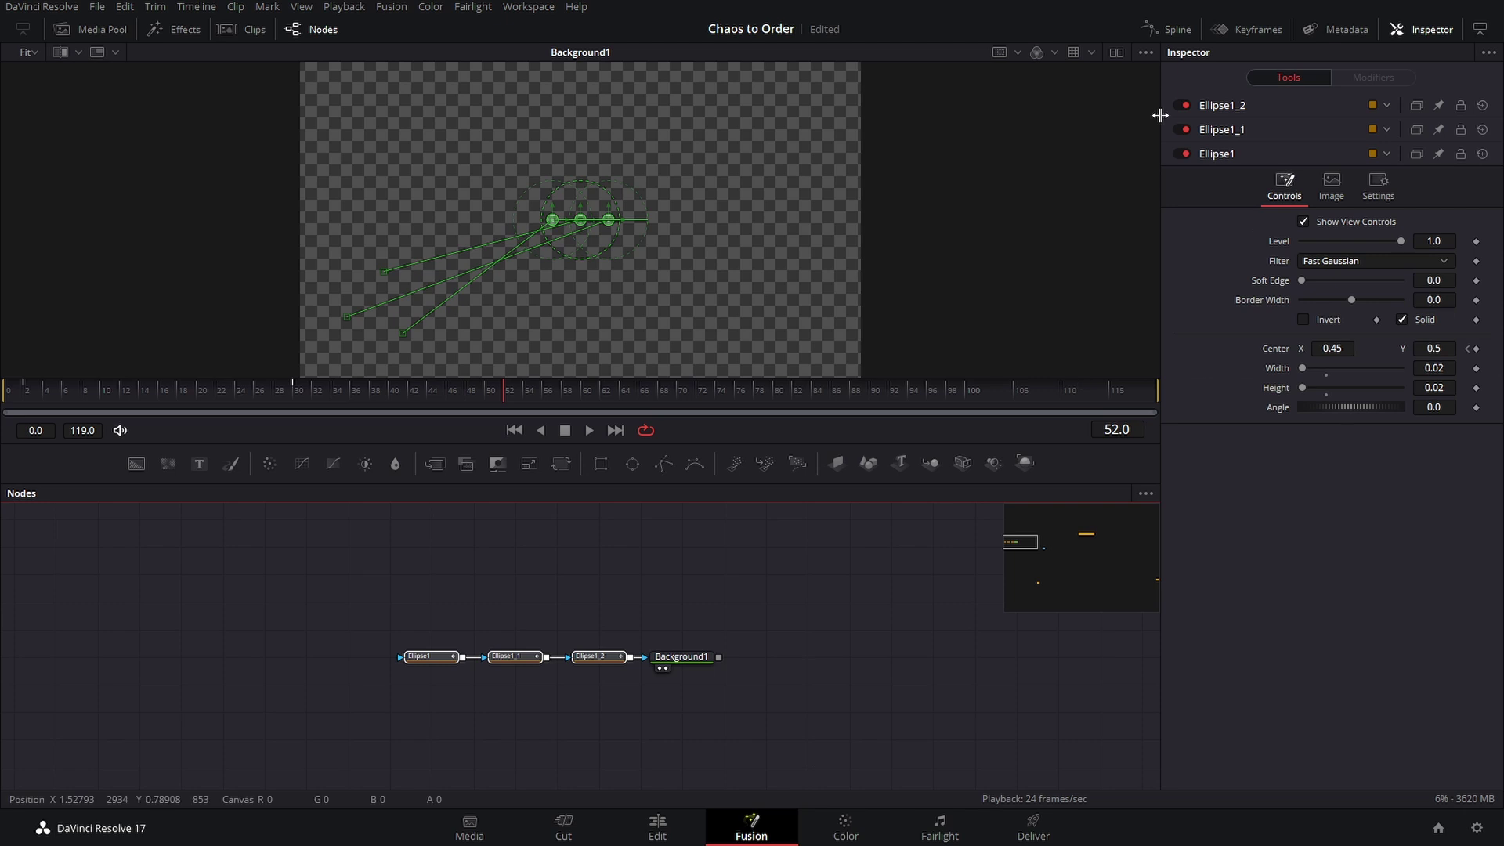
click(1177, 30)
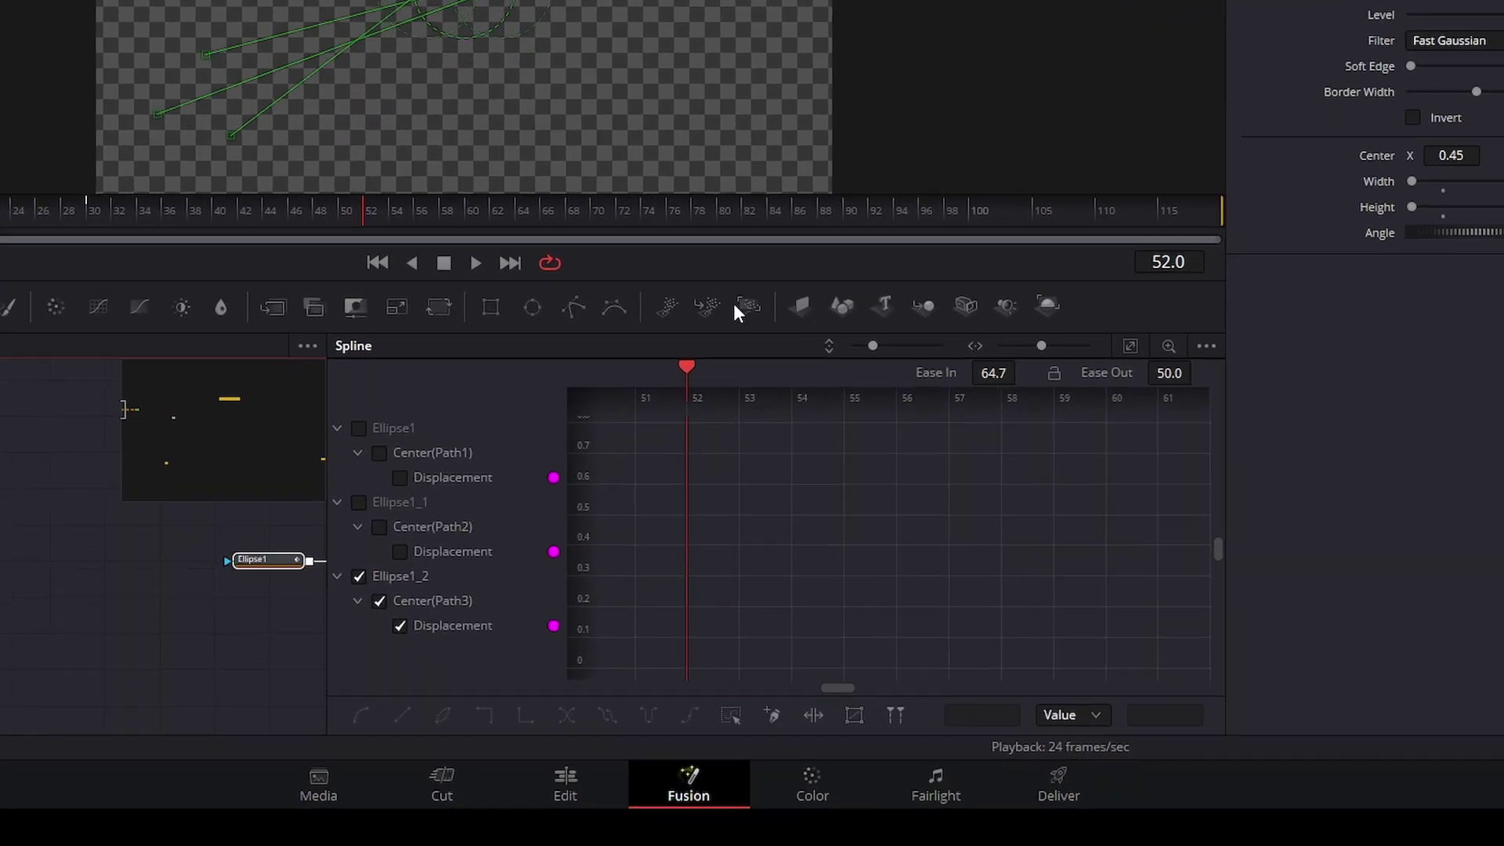
click(500, 612)
click(499, 555)
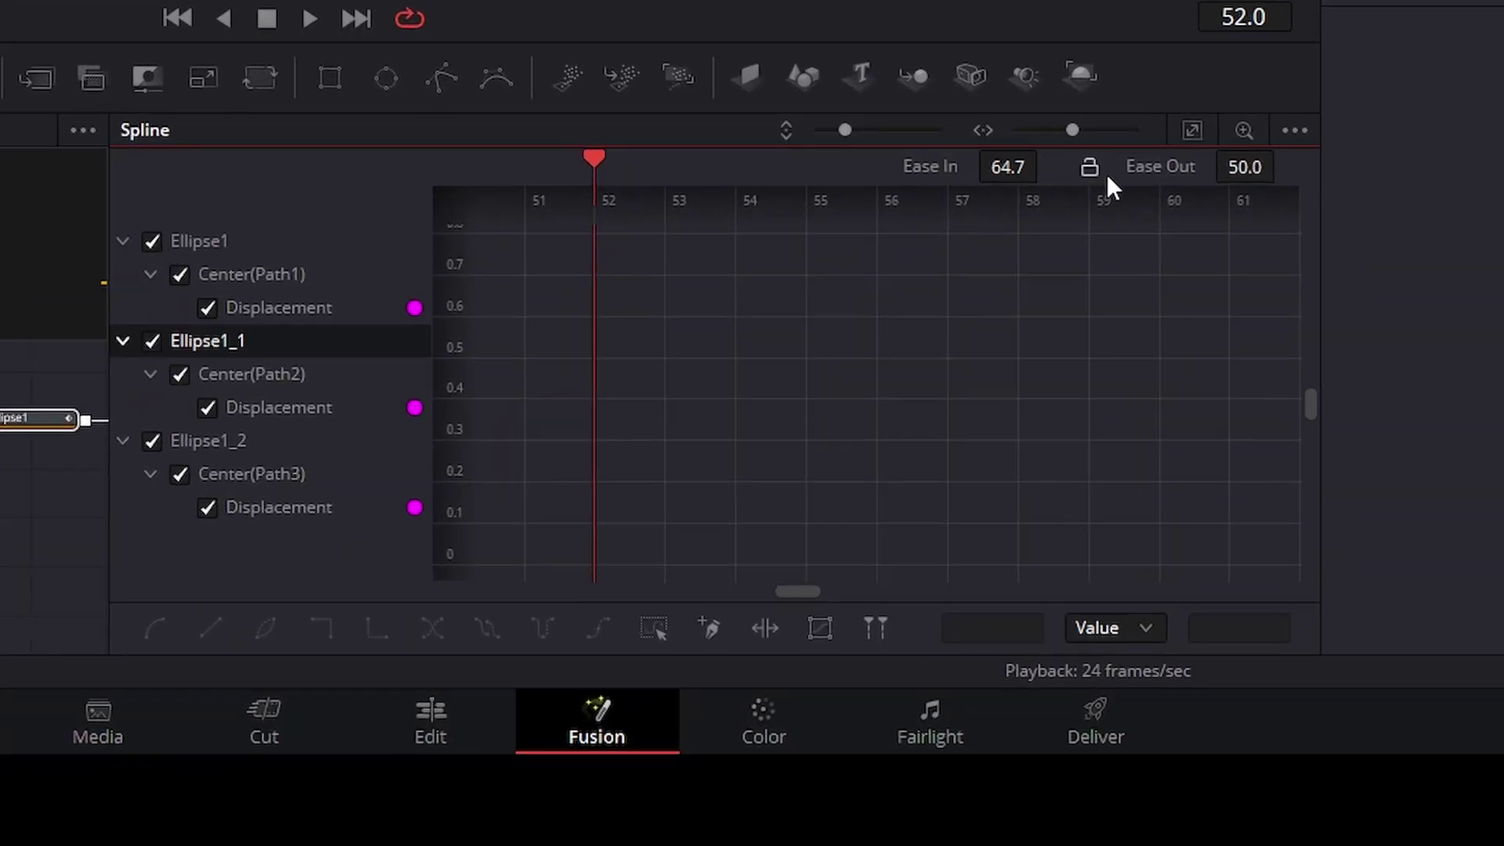
click(1192, 130)
Smooth the top keyframe and lengthen its Ease In to 82.4.
drag(1273, 317, 1116, 223)
key(s)
drag(1046, 163, 1046, 161)
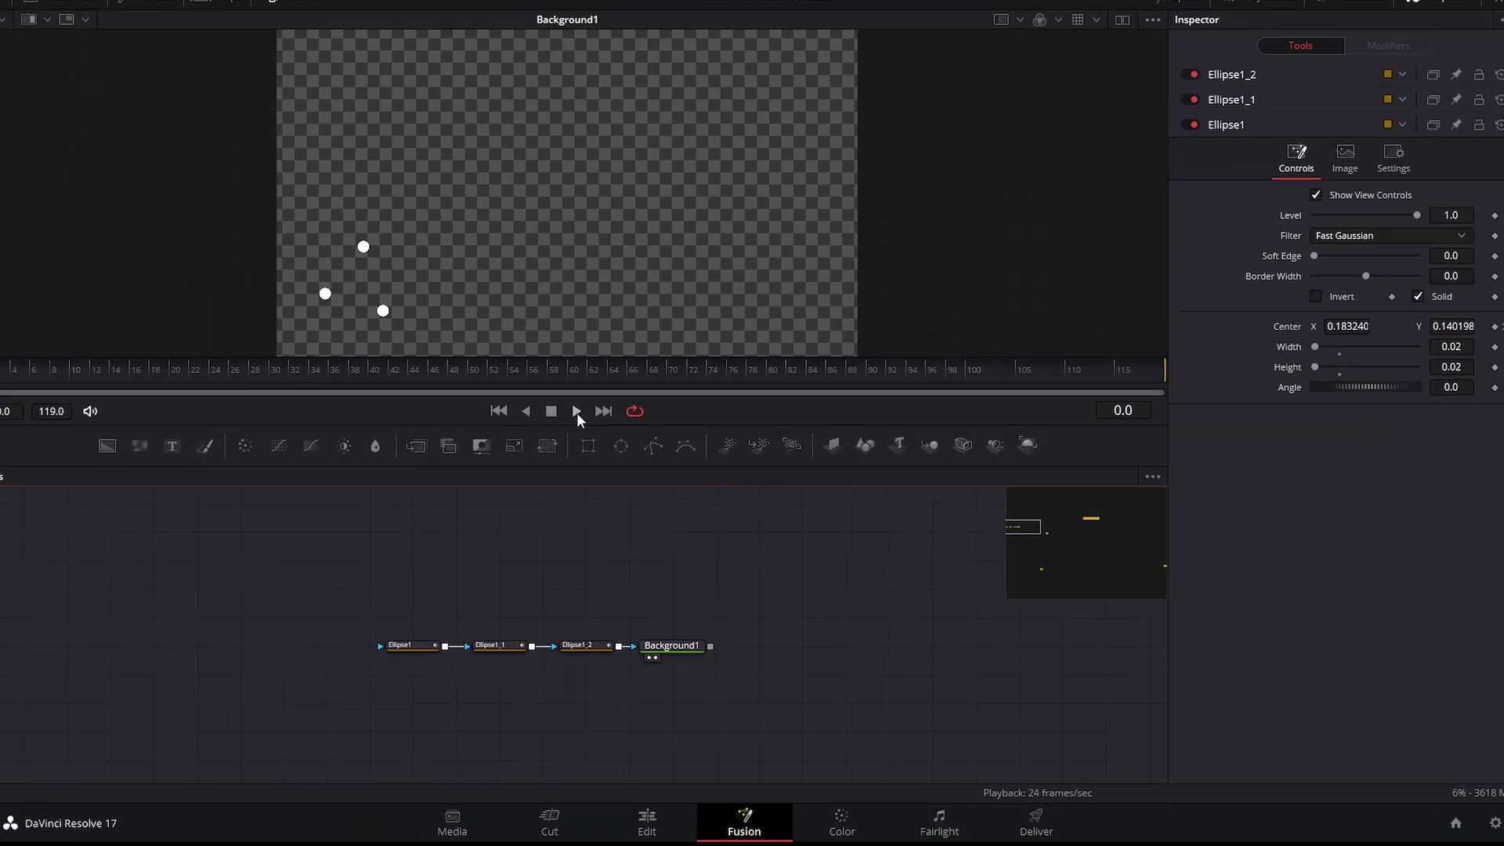
Stop the preview at frame 49 with the dots in their row, and select Ellipse1.
click(564, 430)
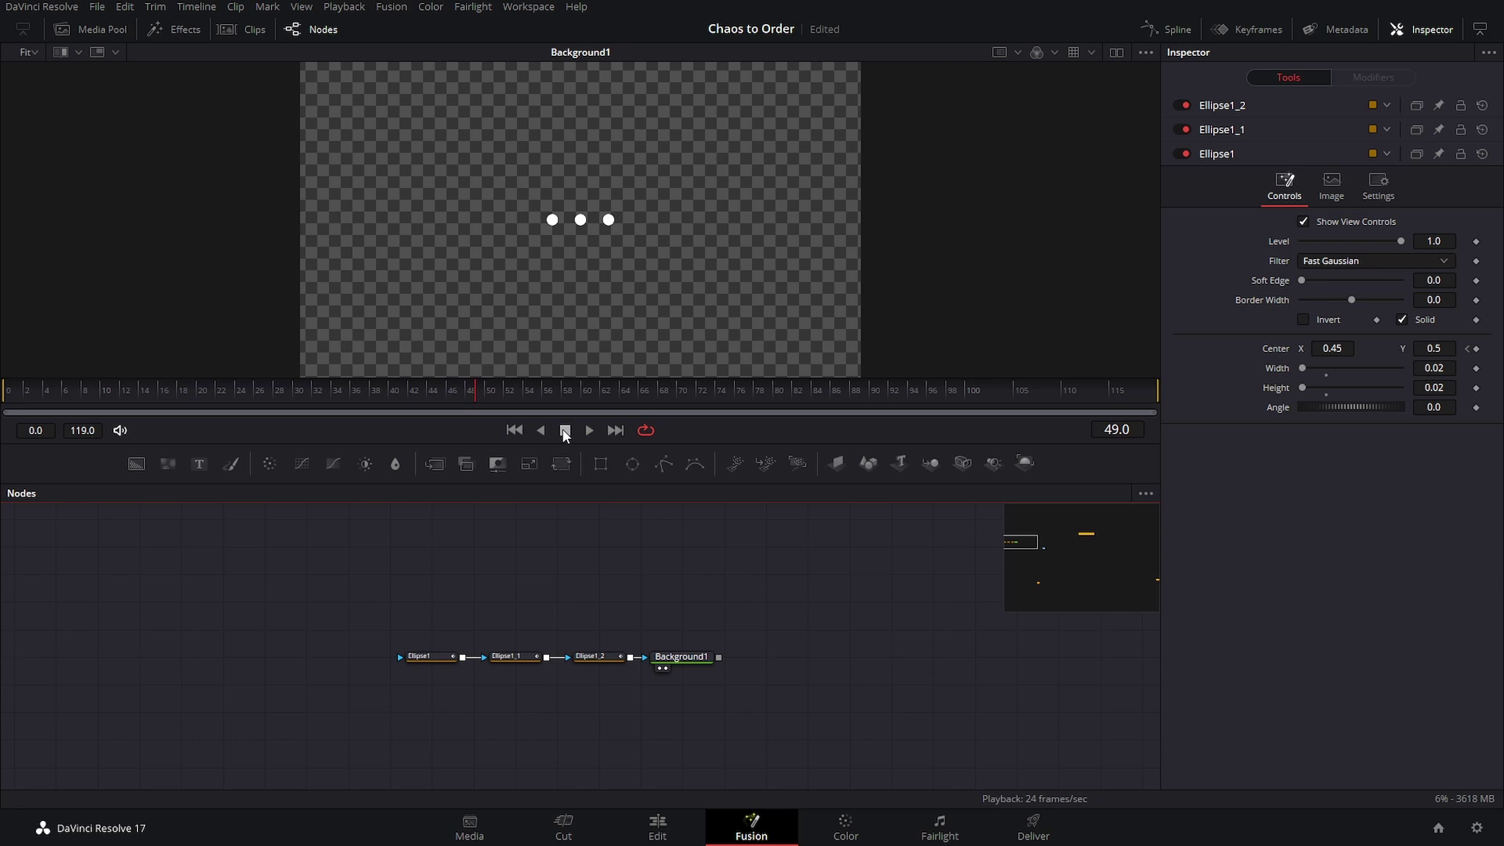
click(417, 658)
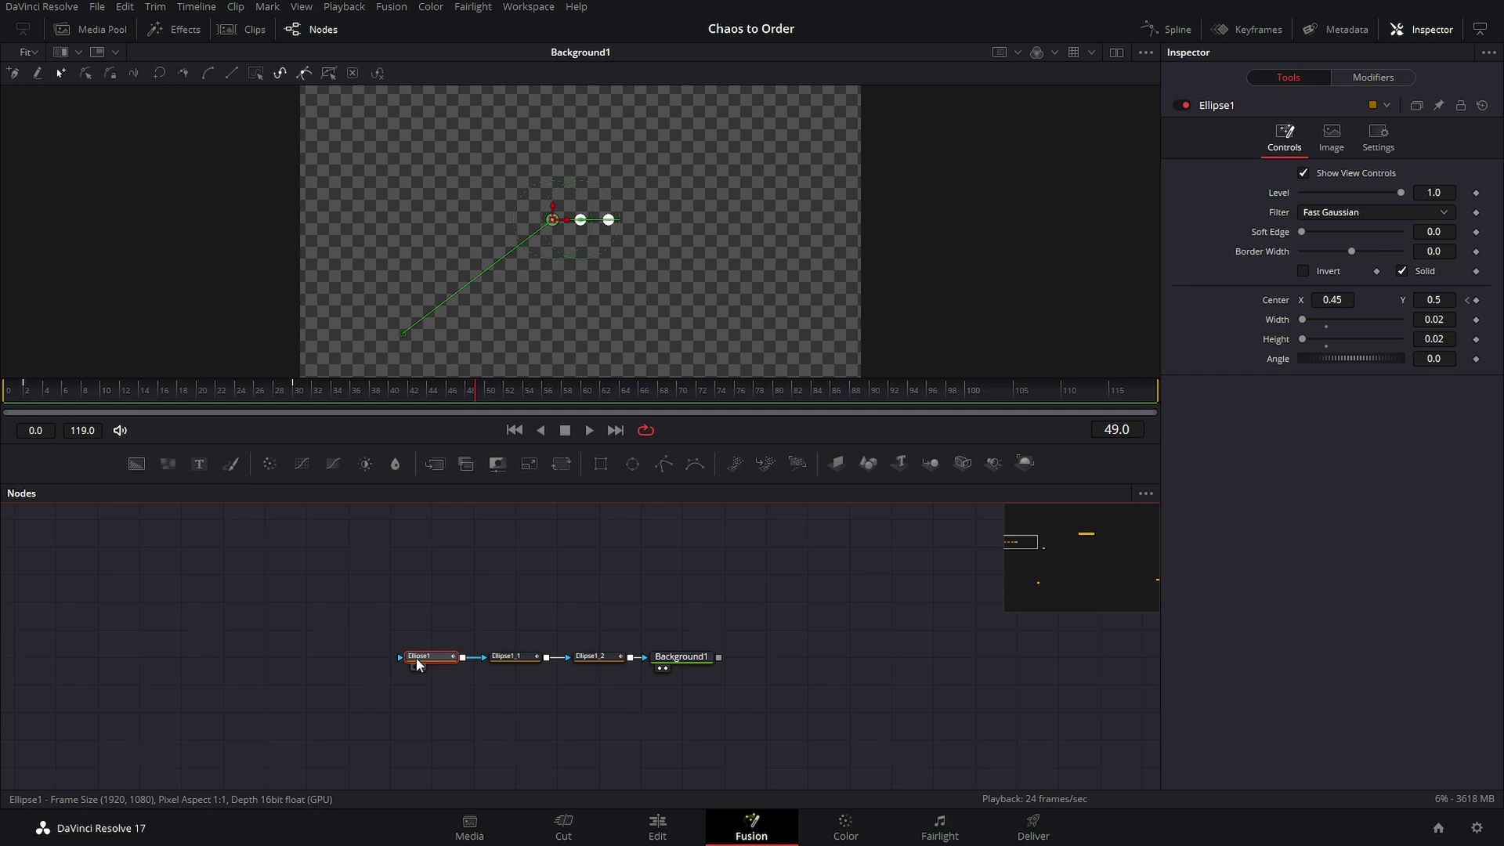
key(ctrl+shift+2)
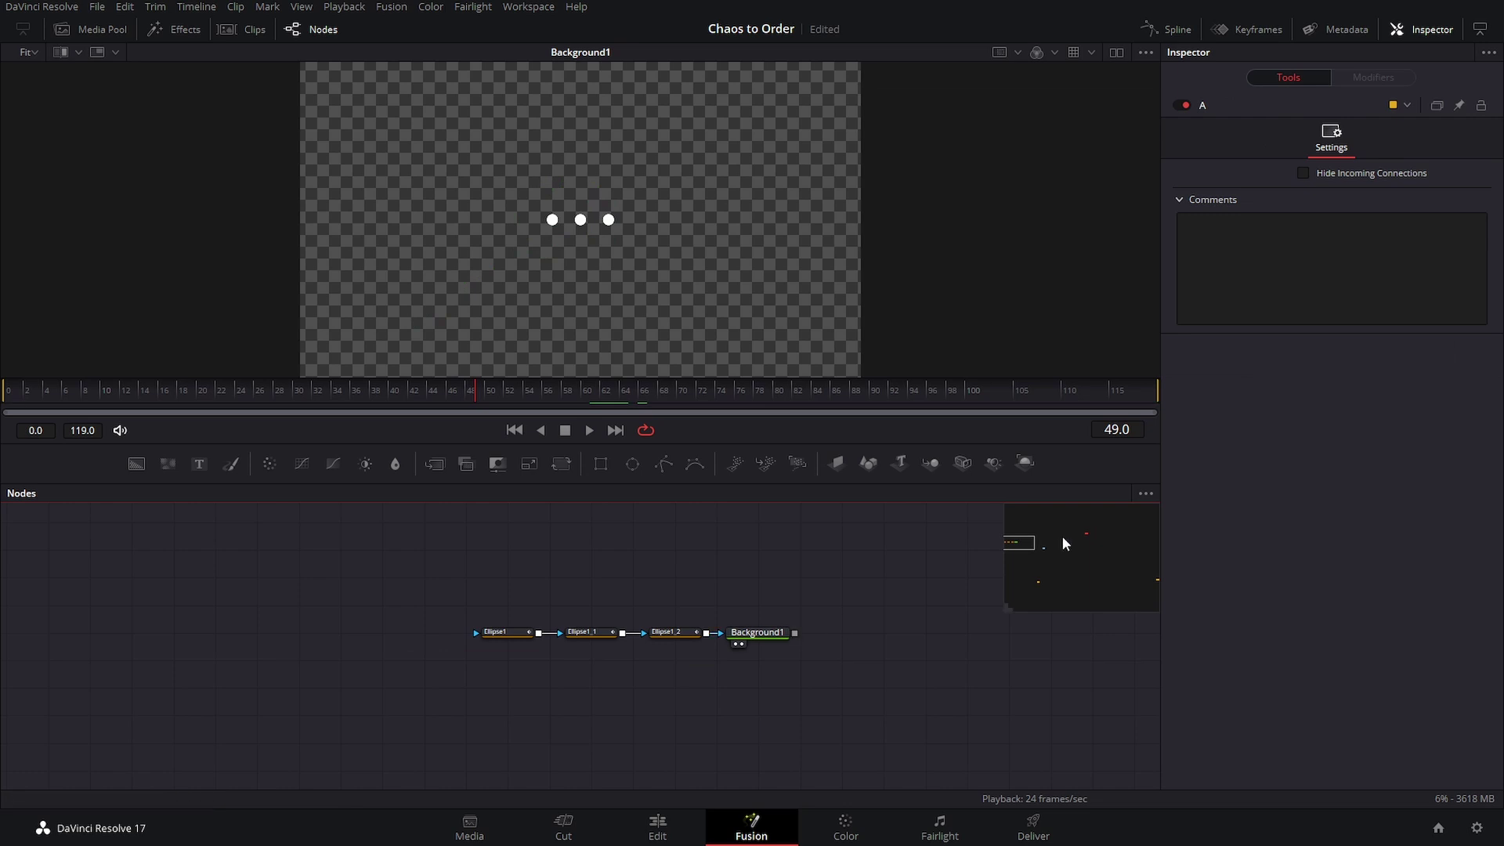
click(1143, 494)
click(1048, 587)
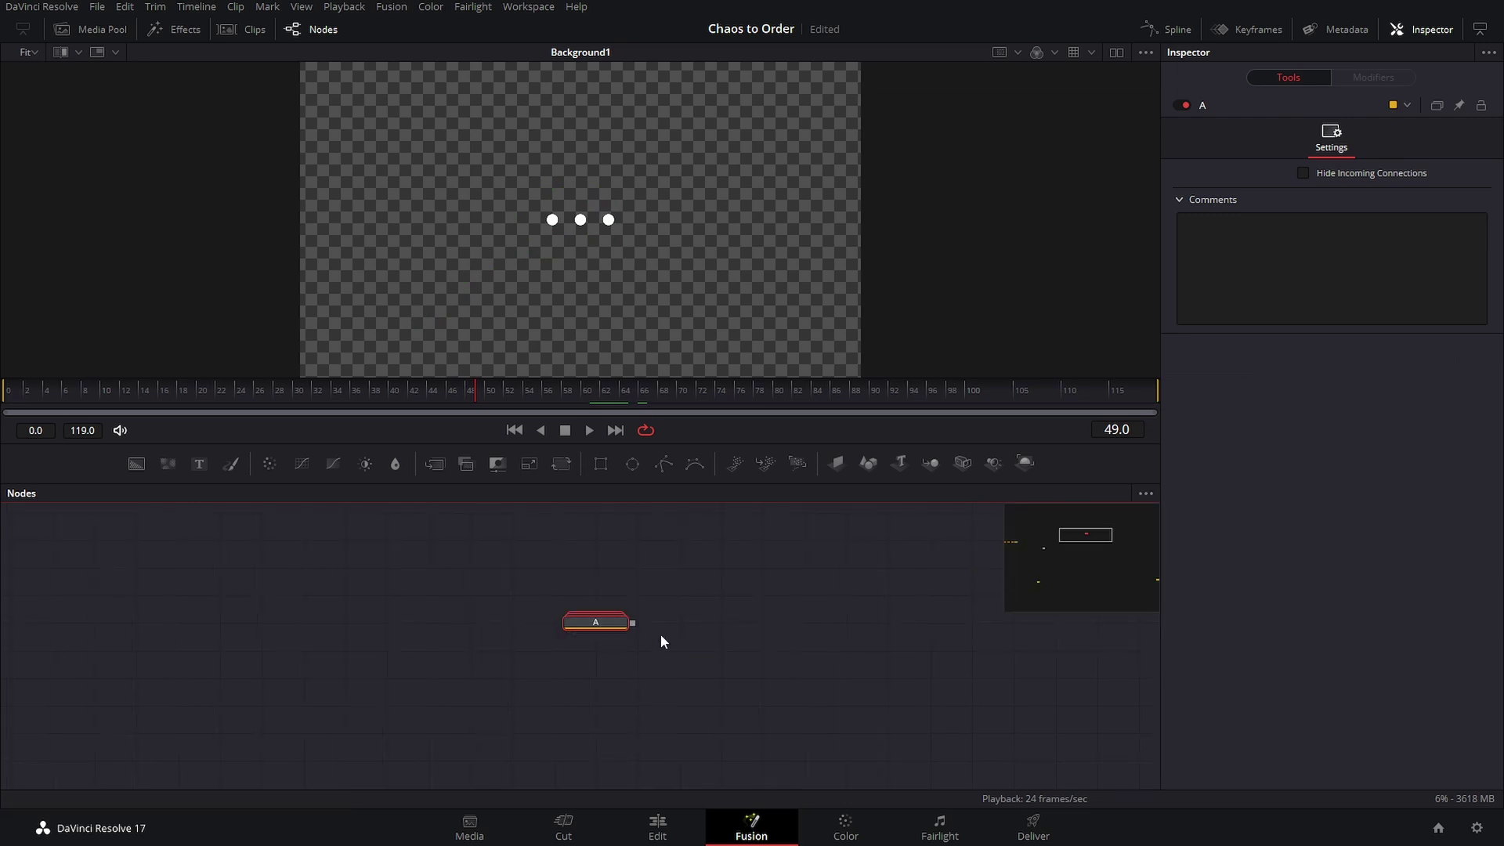
drag(611, 624, 652, 368)
click(62, 394)
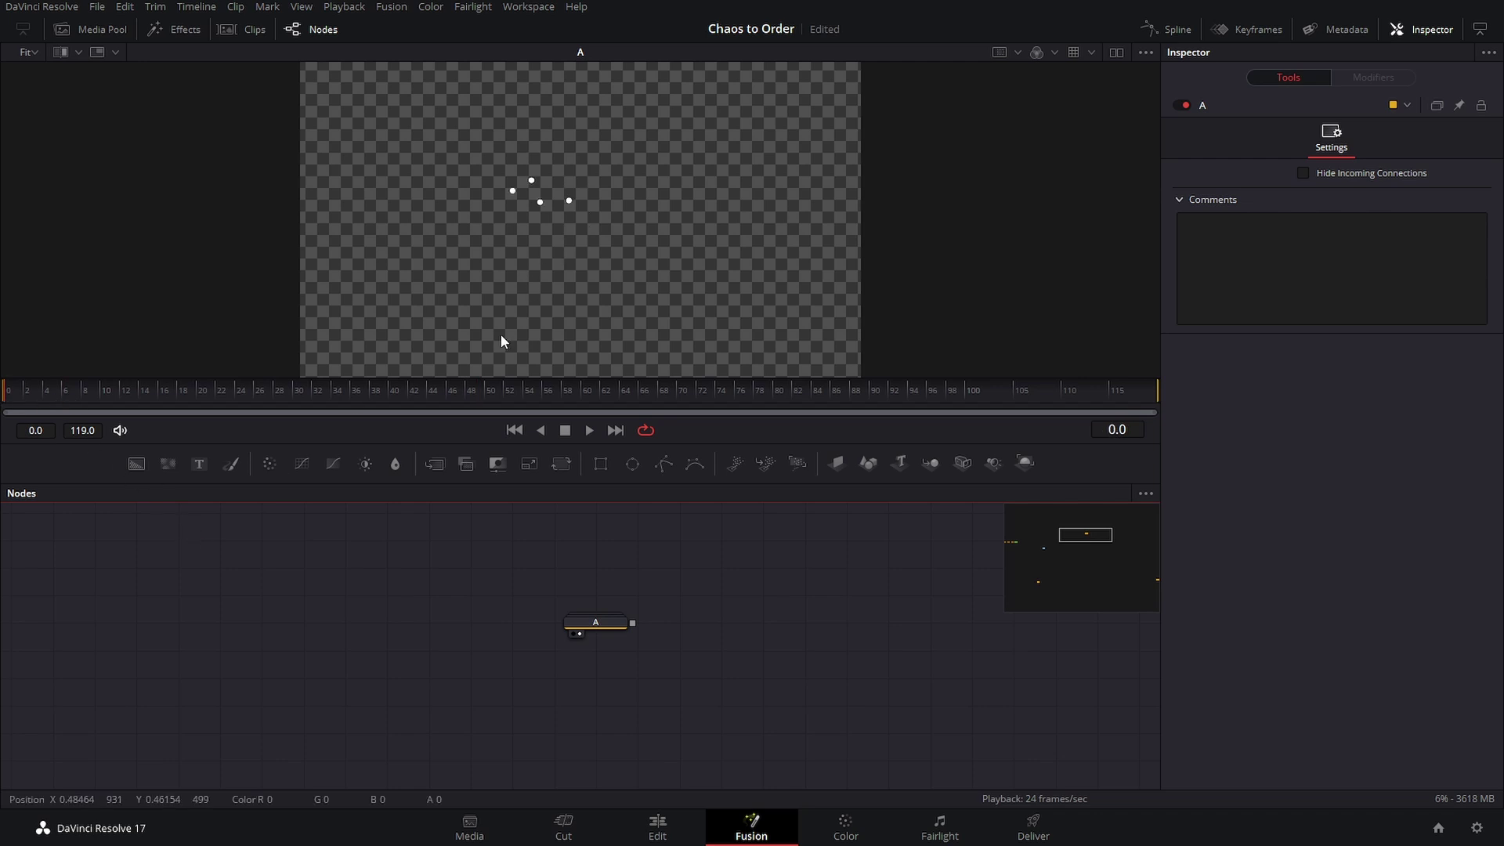
key(space)
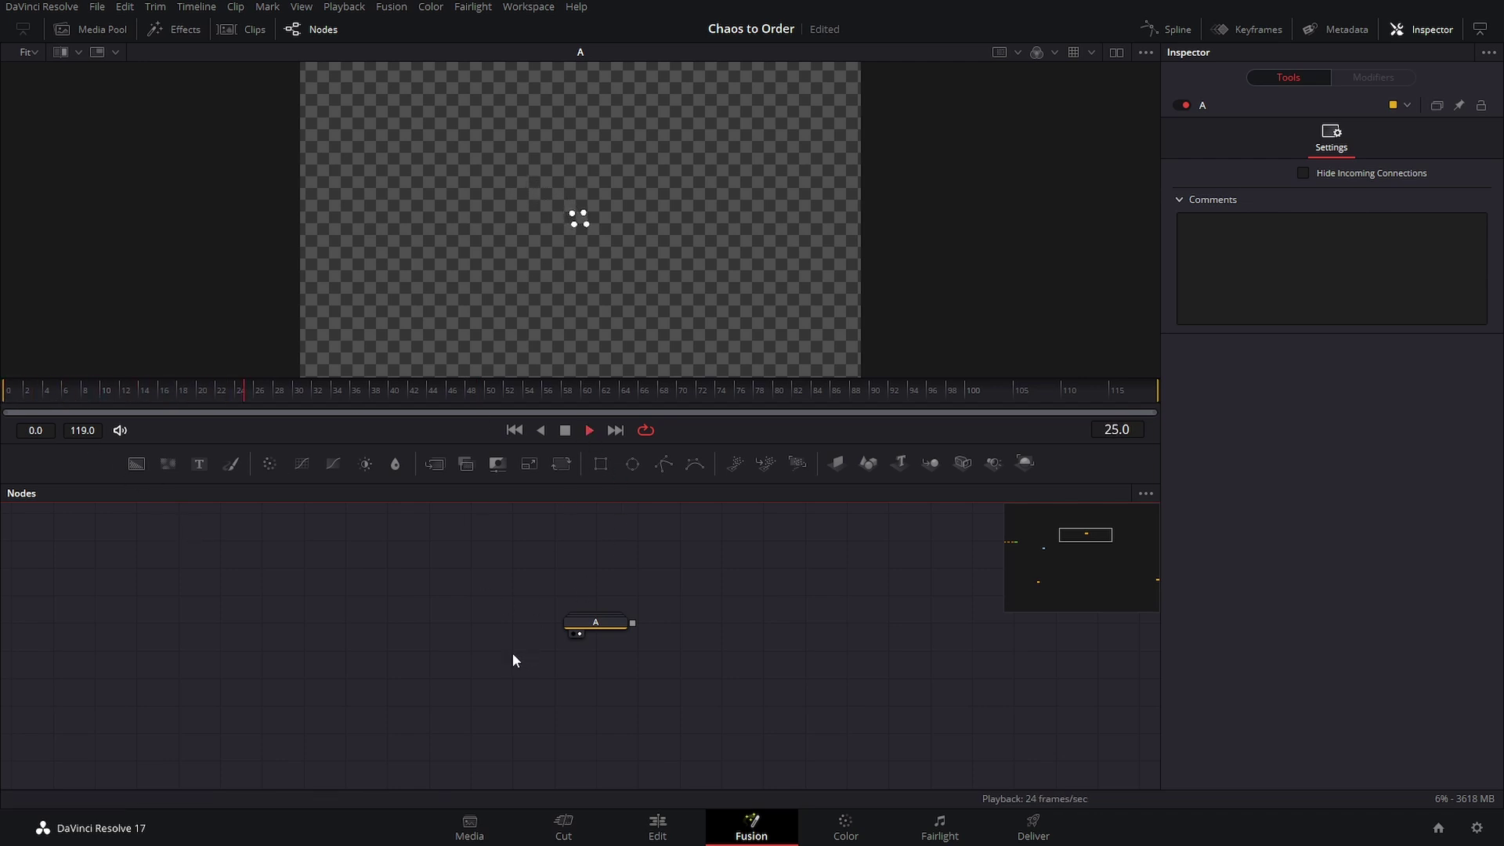
click(564, 433)
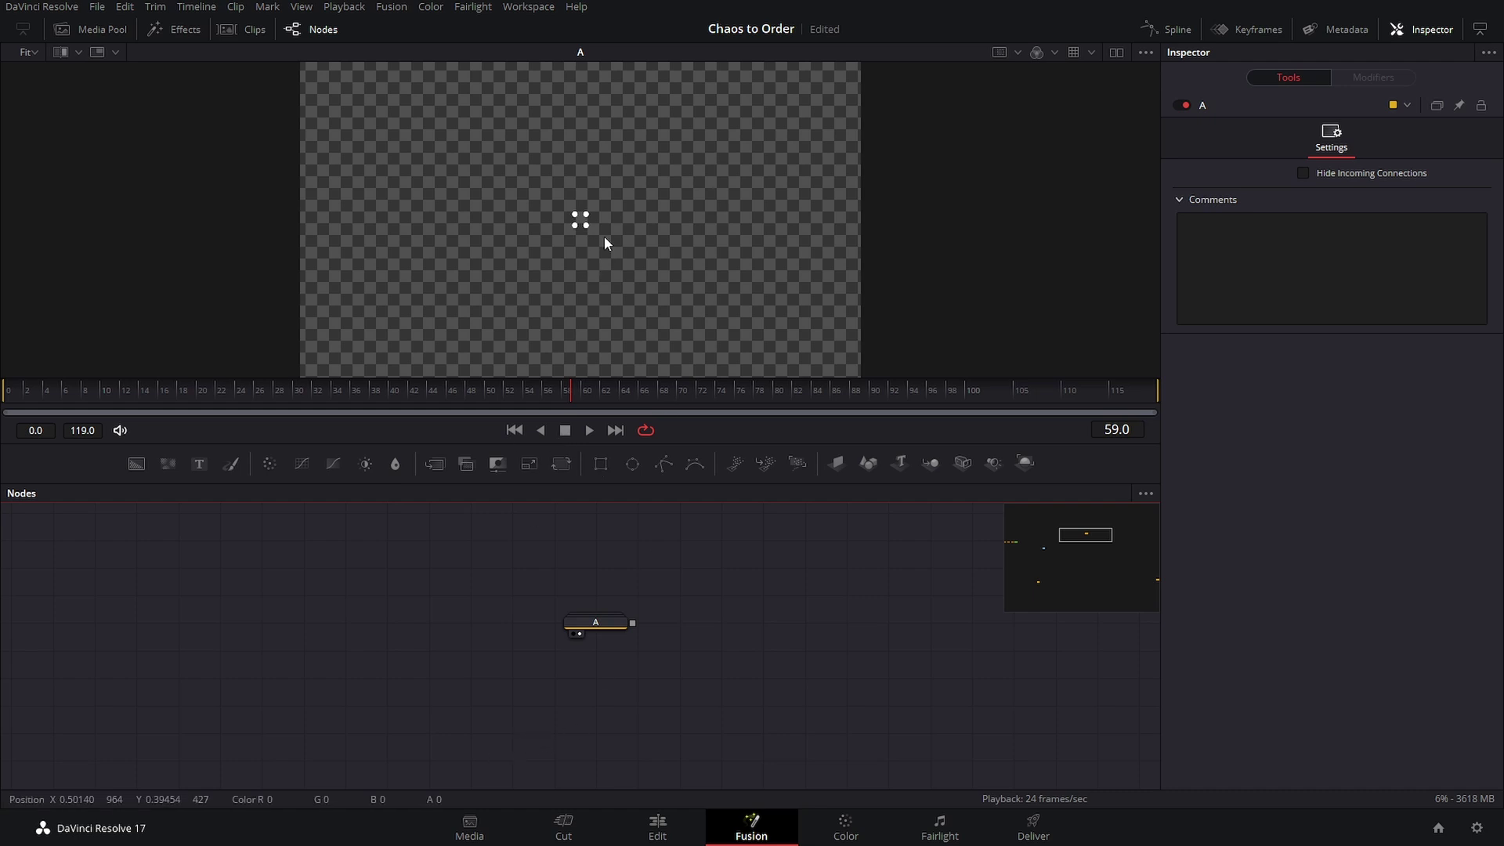
click(1146, 493)
click(1098, 577)
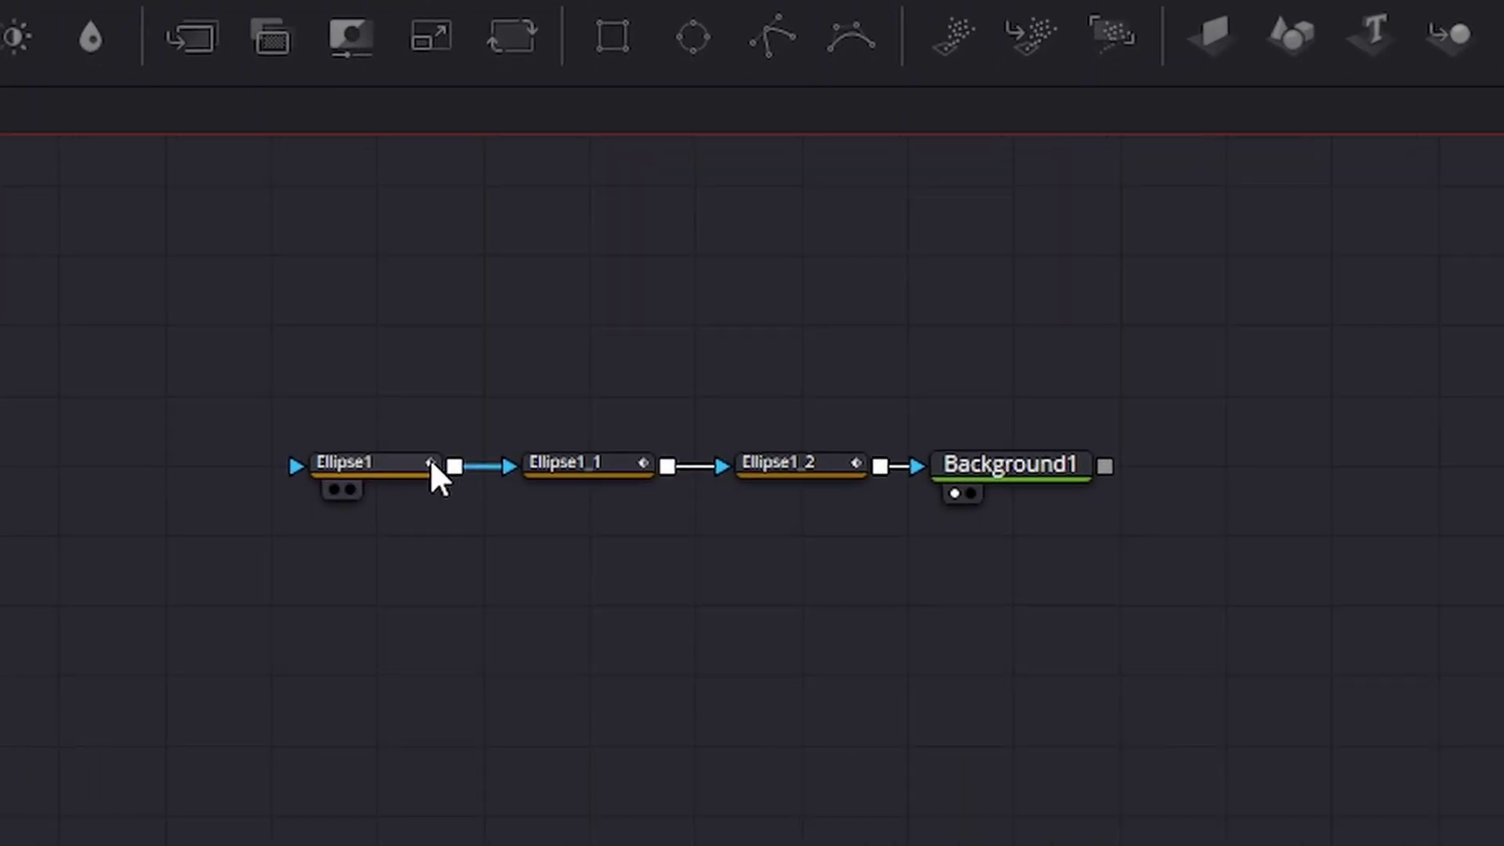
drag(314, 378, 846, 503)
click(1038, 441)
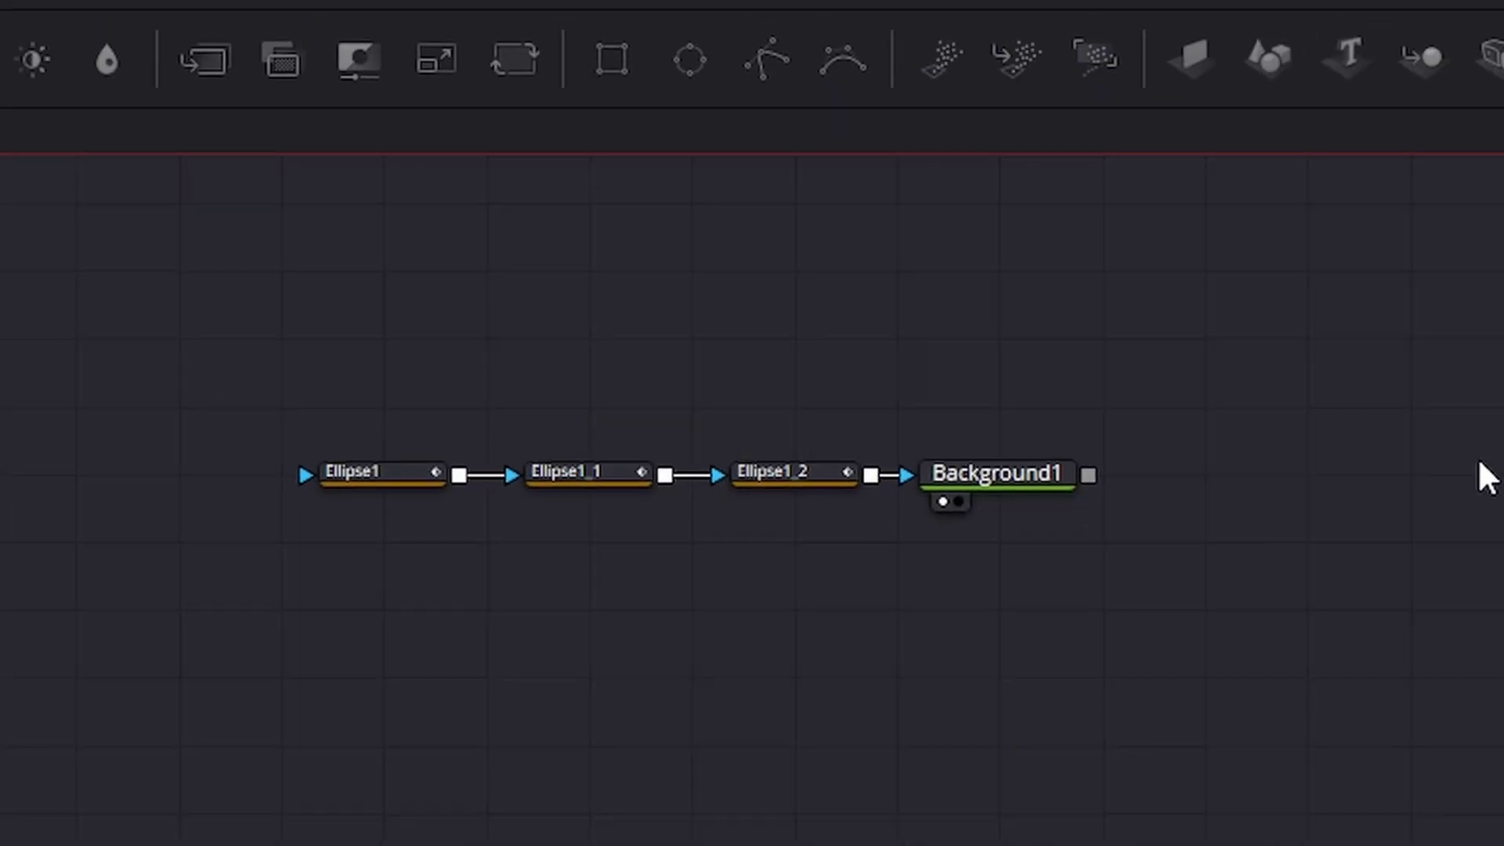
click(1226, 478)
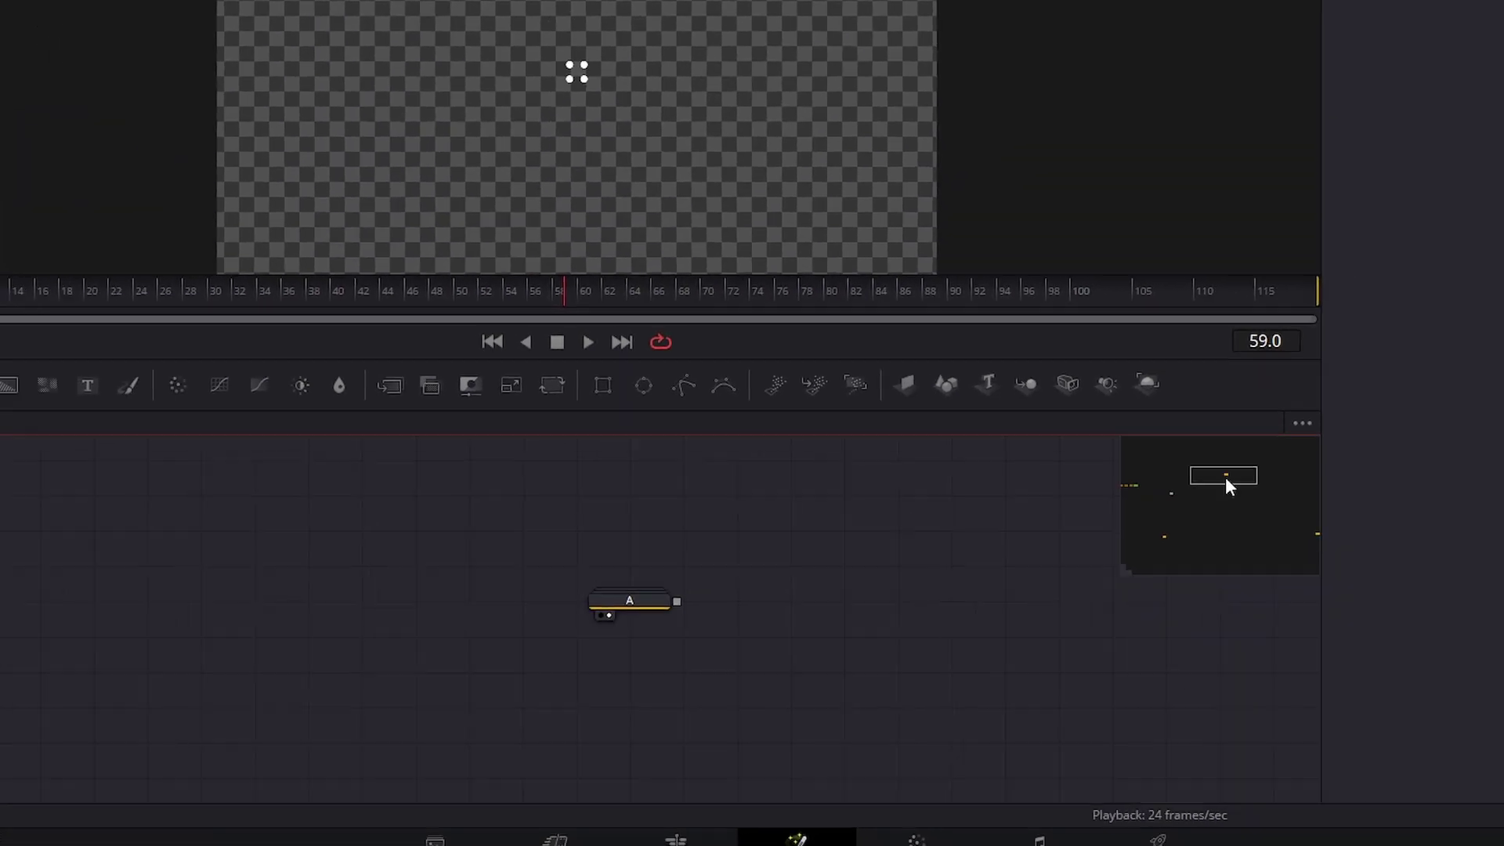
click(631, 601)
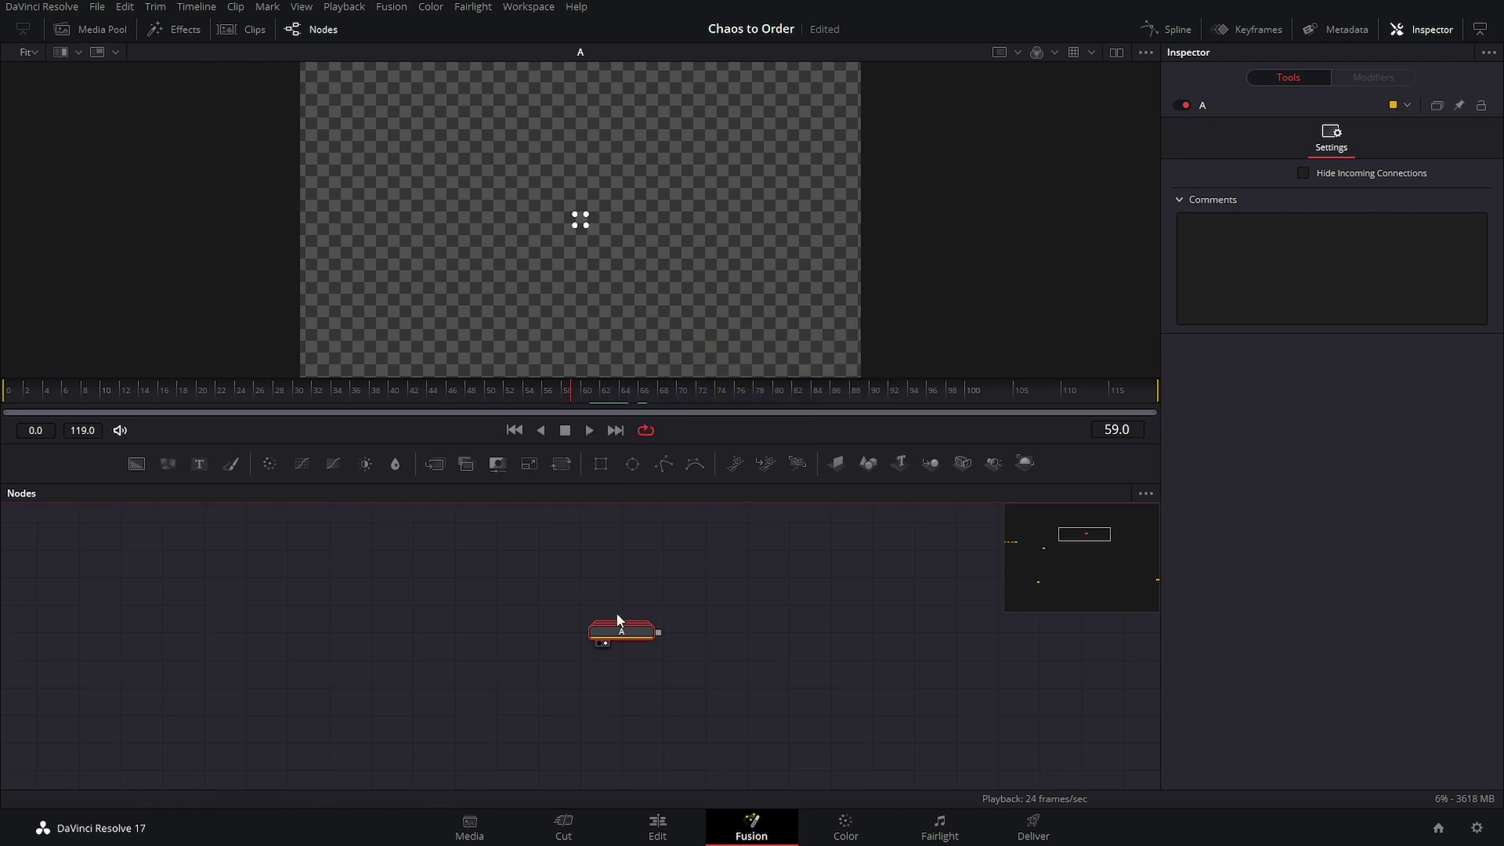
Ungroup node A into its four shape nodes.
right_click(629, 635)
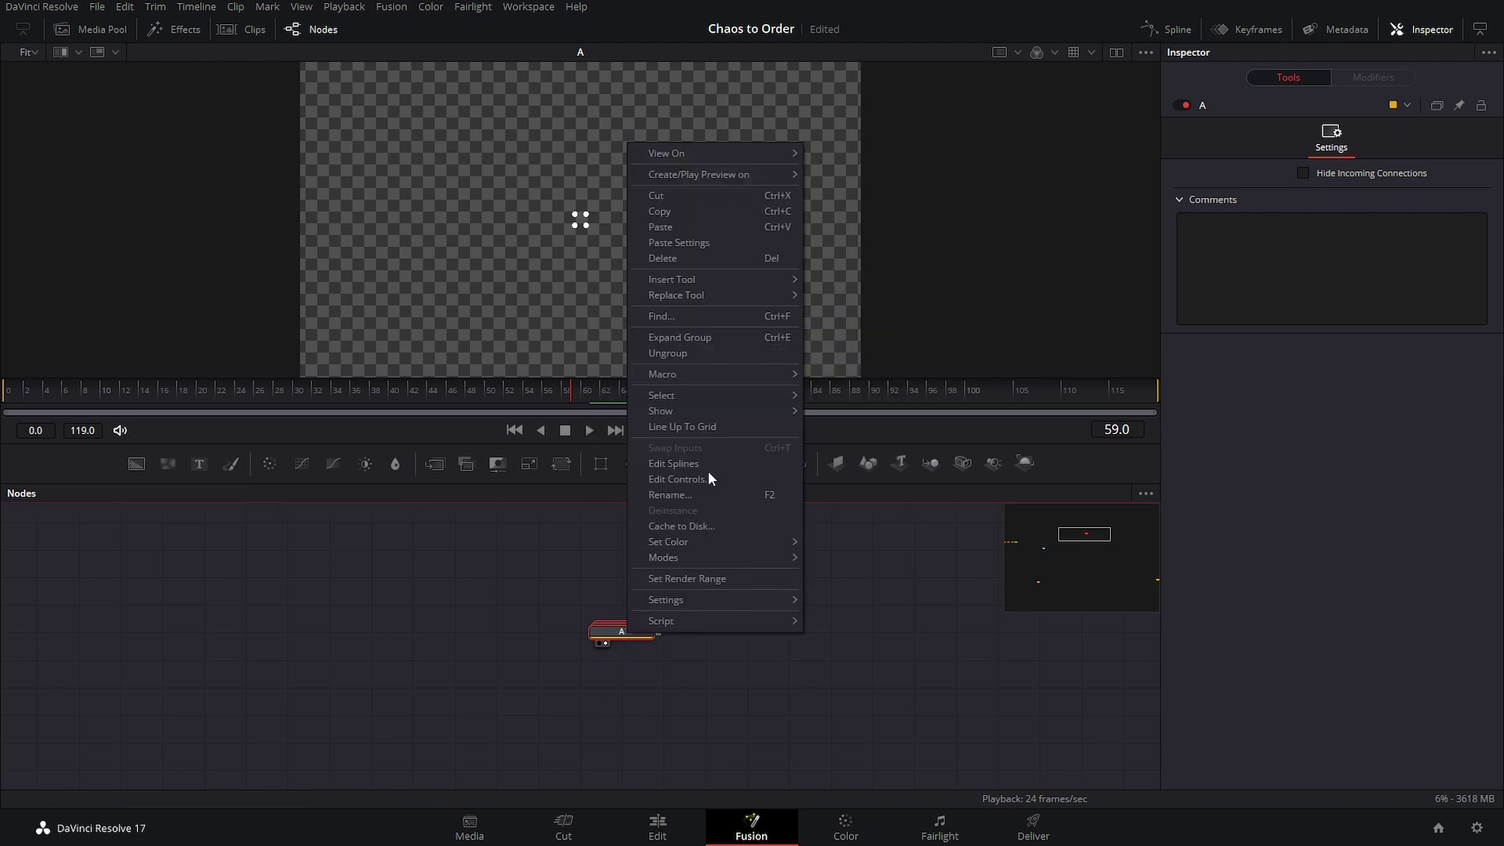
click(713, 367)
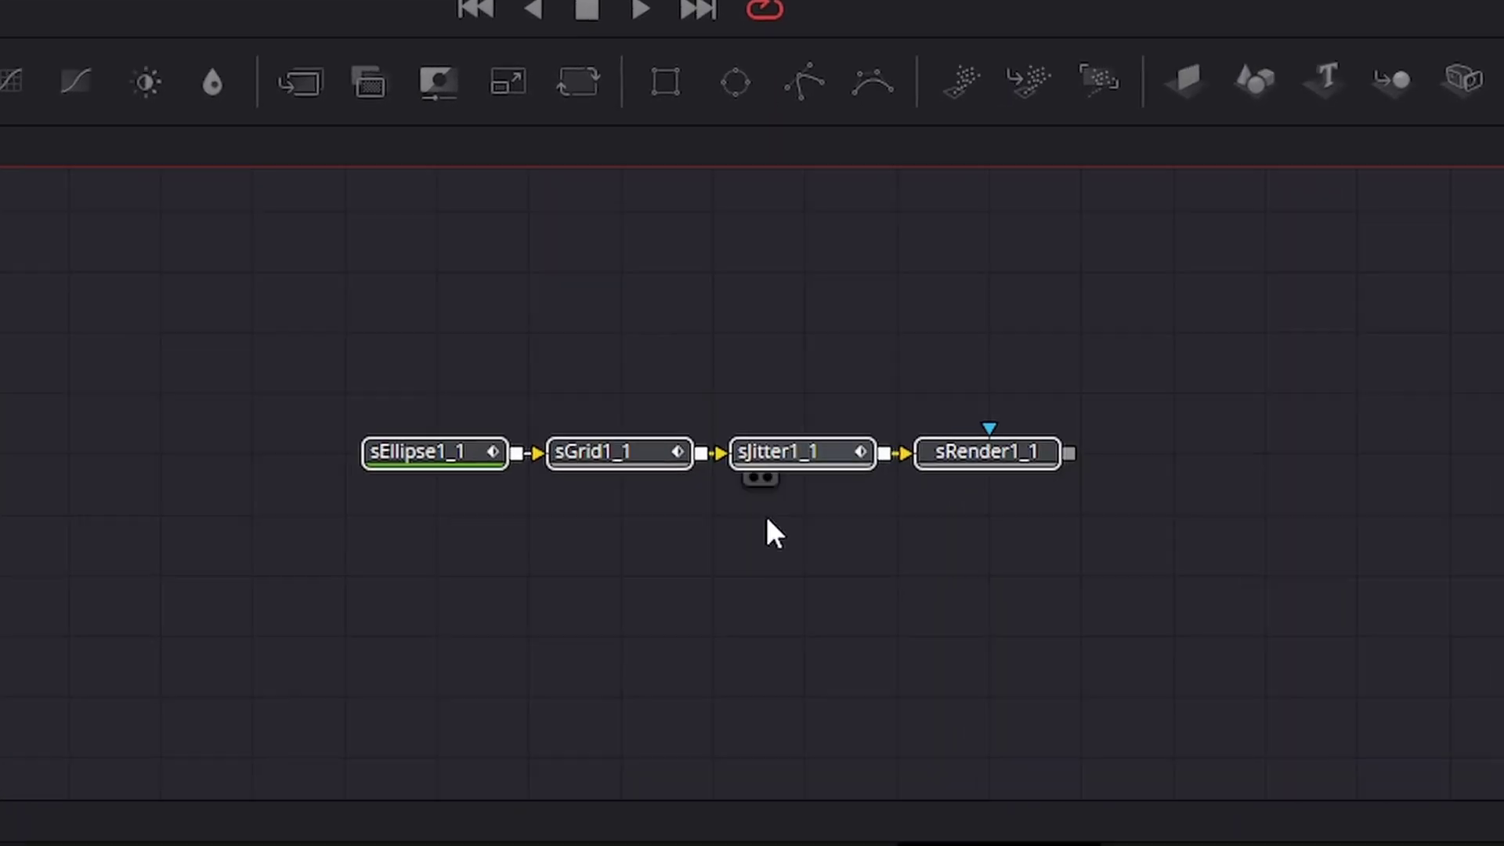
click(806, 641)
drag(370, 349, 1068, 501)
click(1026, 595)
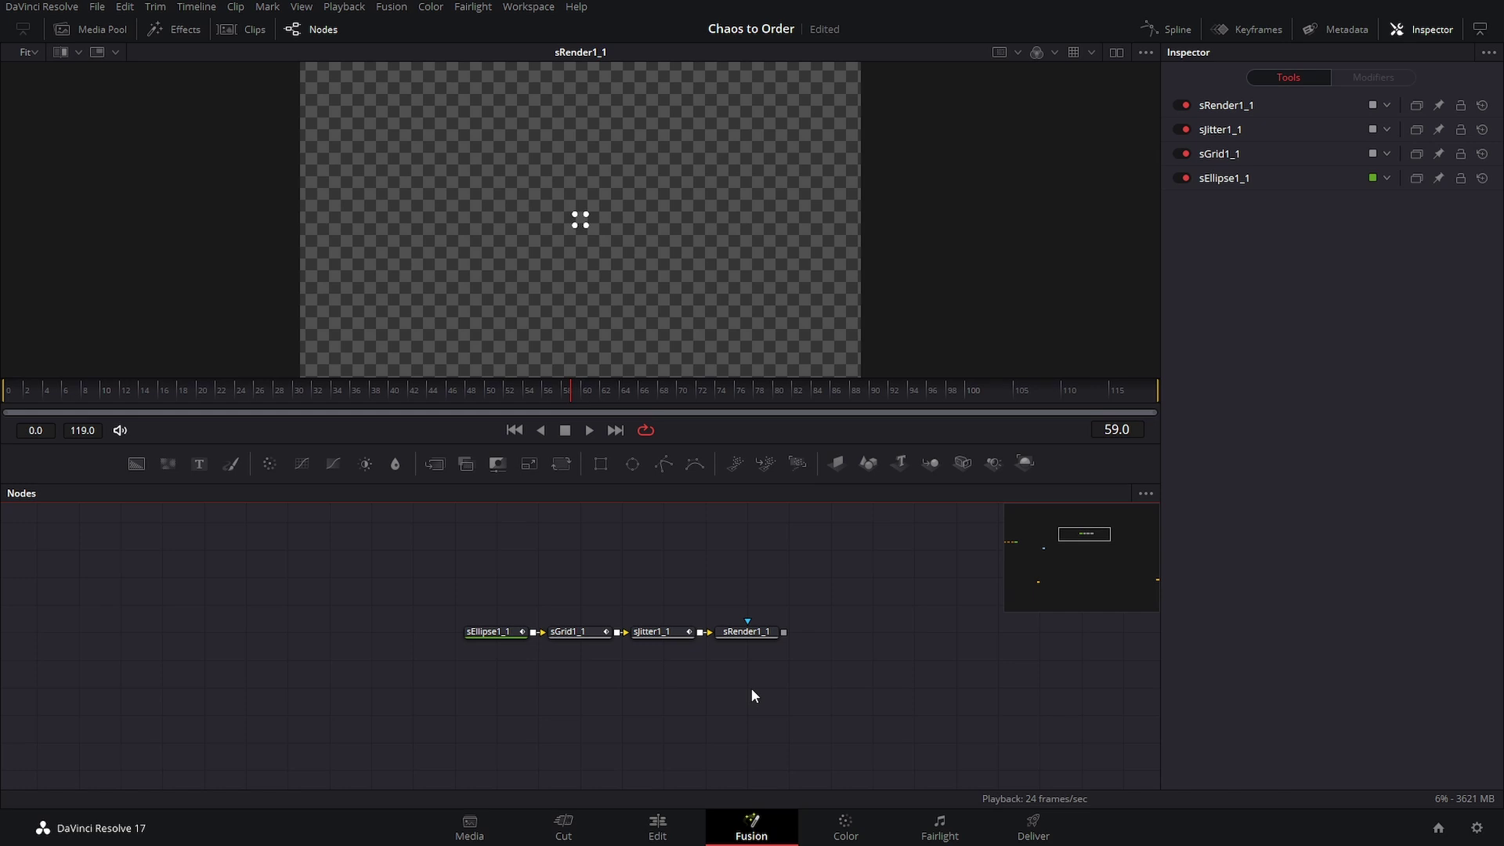
Browse the Add Tool > Shape menu, then dismiss it without adding a node.
right_click(730, 689)
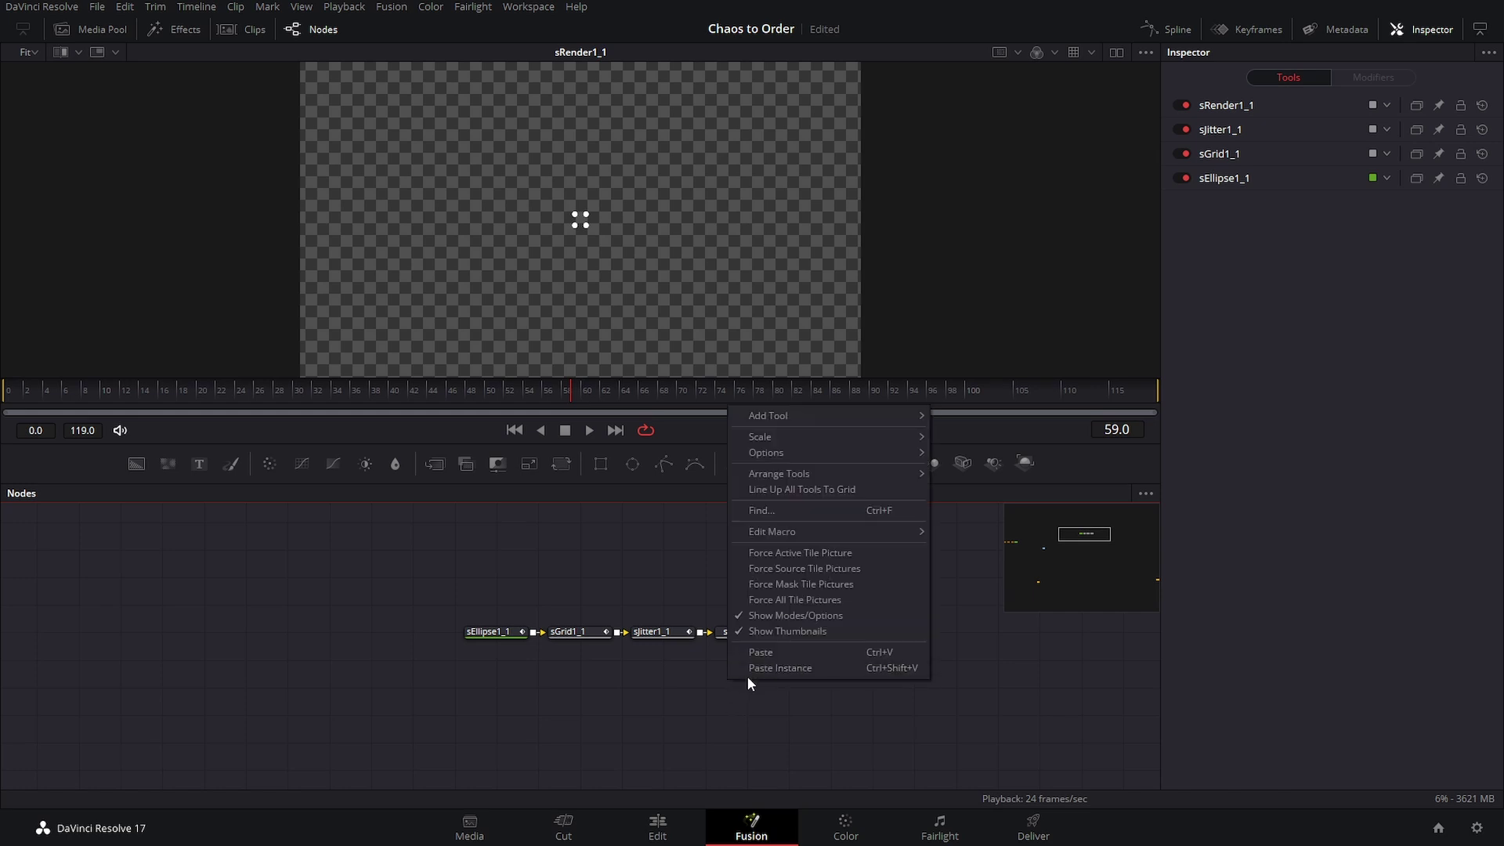
mouse_move(831, 422)
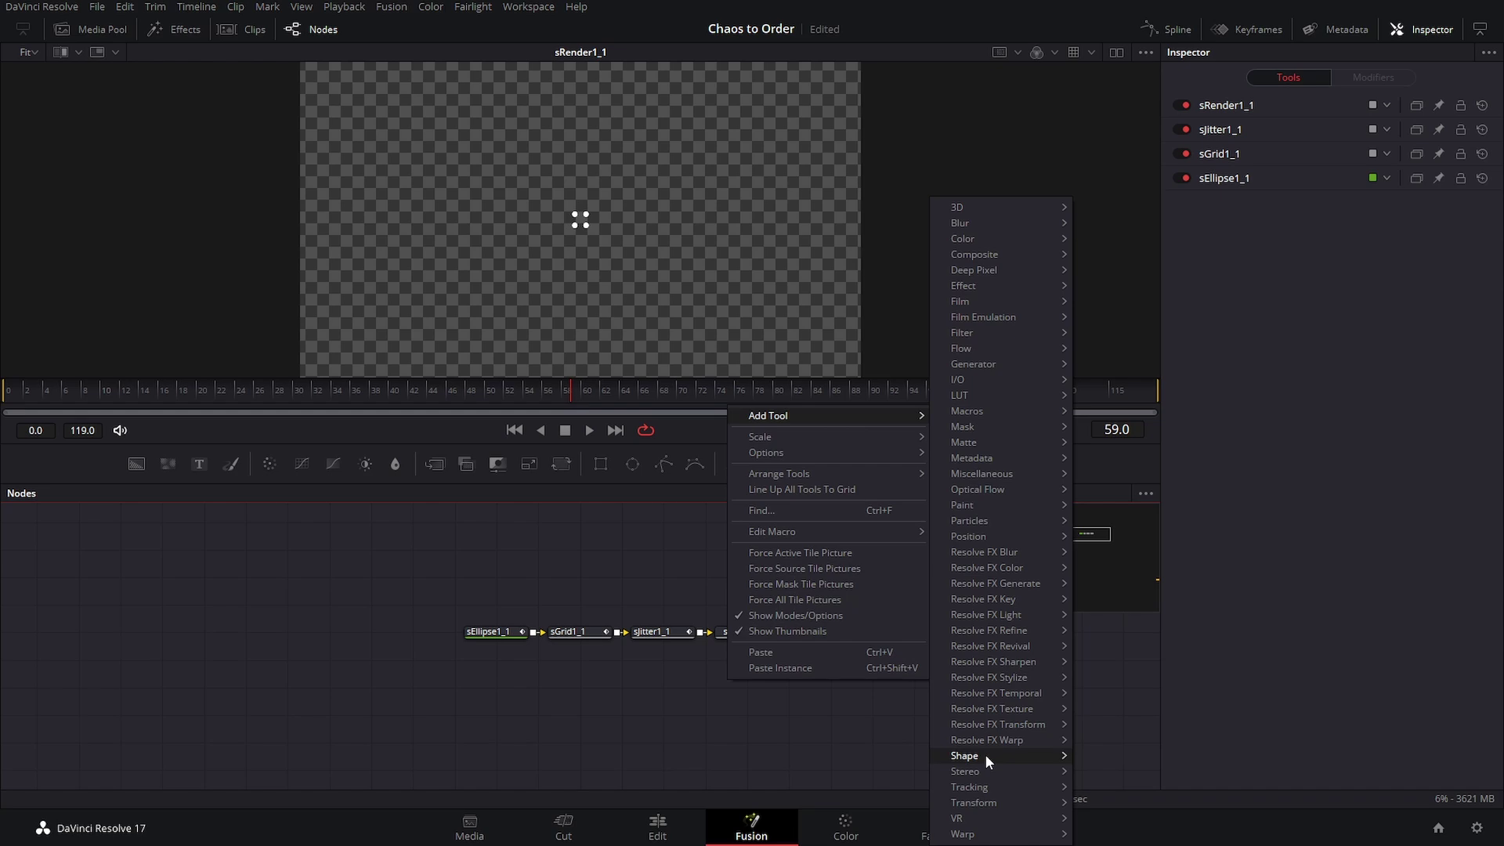
mouse_move(985, 755)
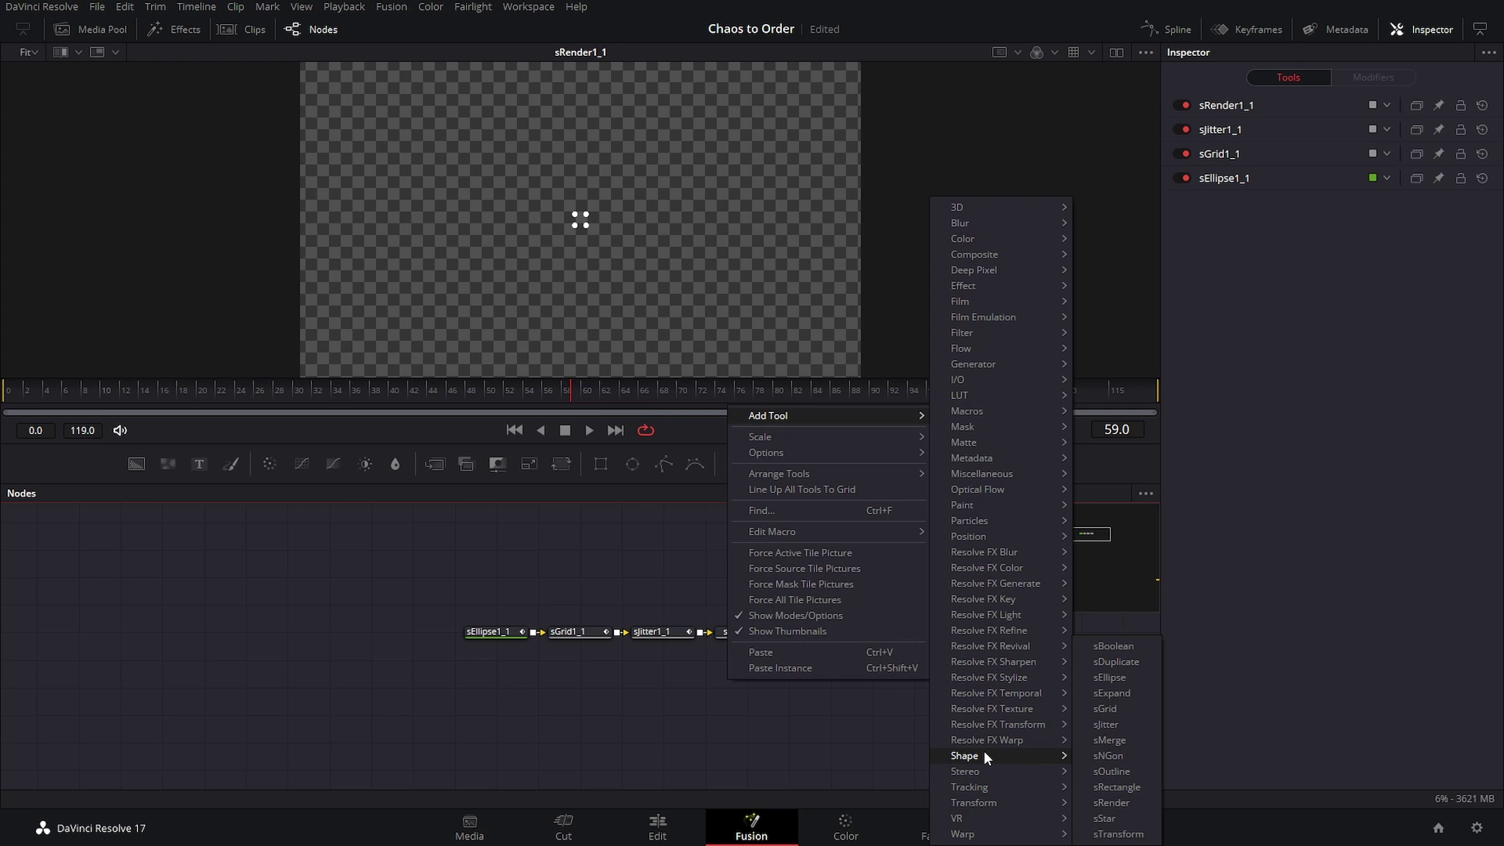
click(804, 769)
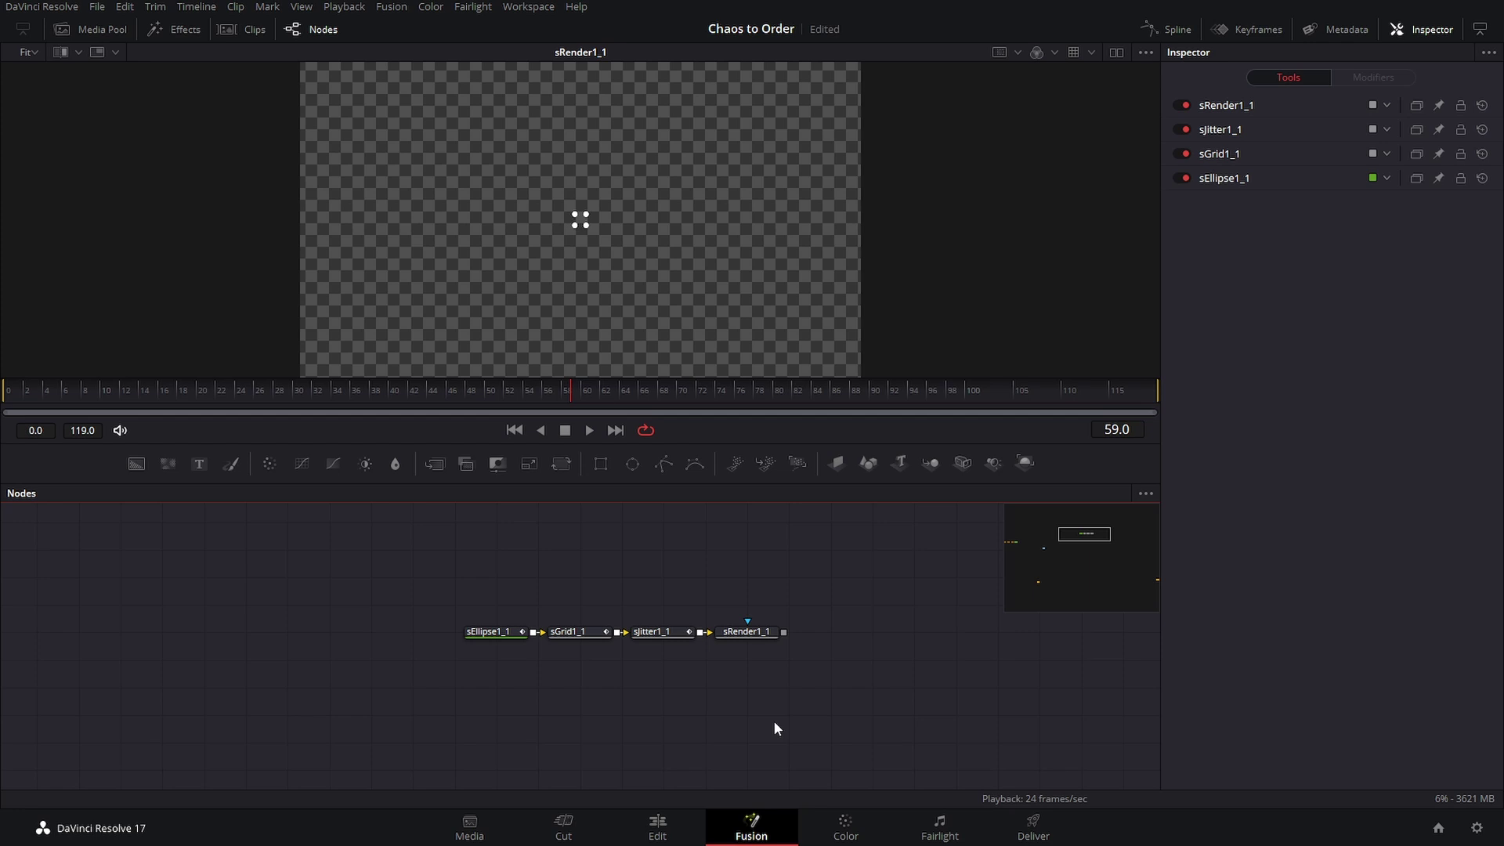
Reposition sRender1_1, then add a Background node and delete it again.
click(760, 634)
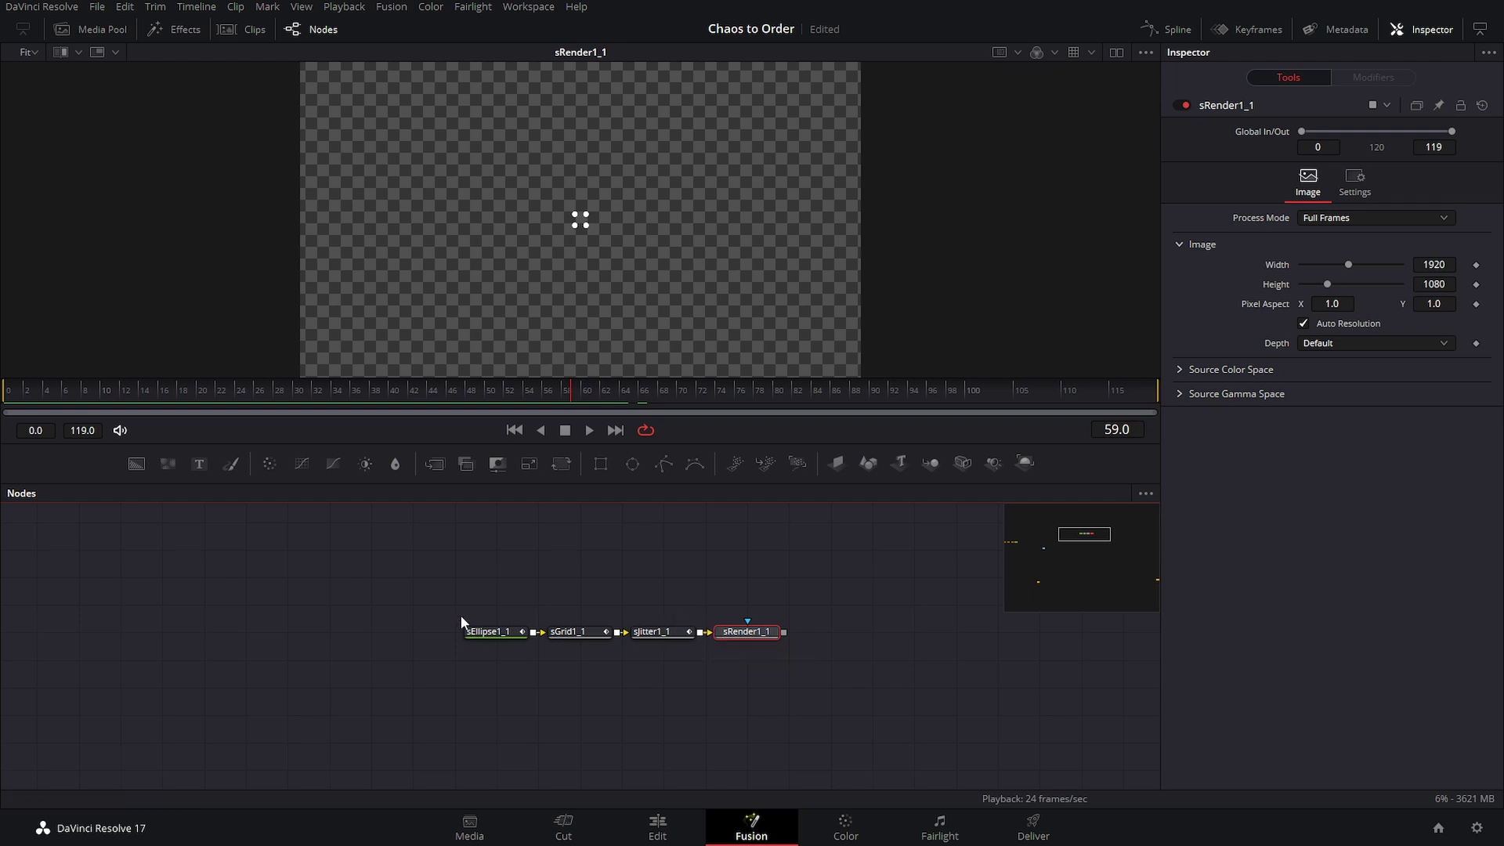
drag(727, 636, 811, 636)
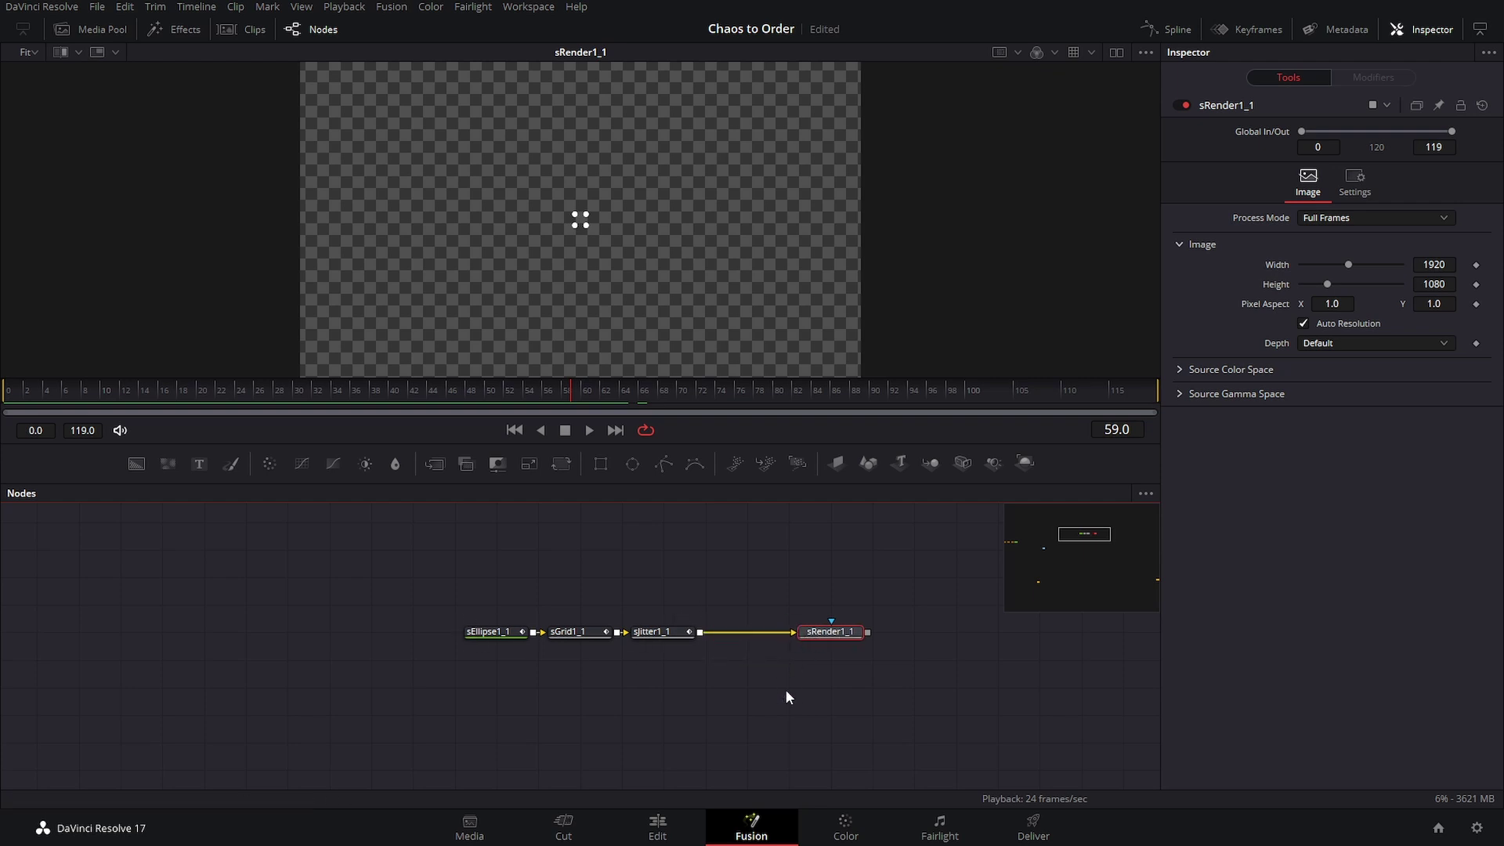
drag(138, 463, 709, 574)
drag(784, 639, 819, 633)
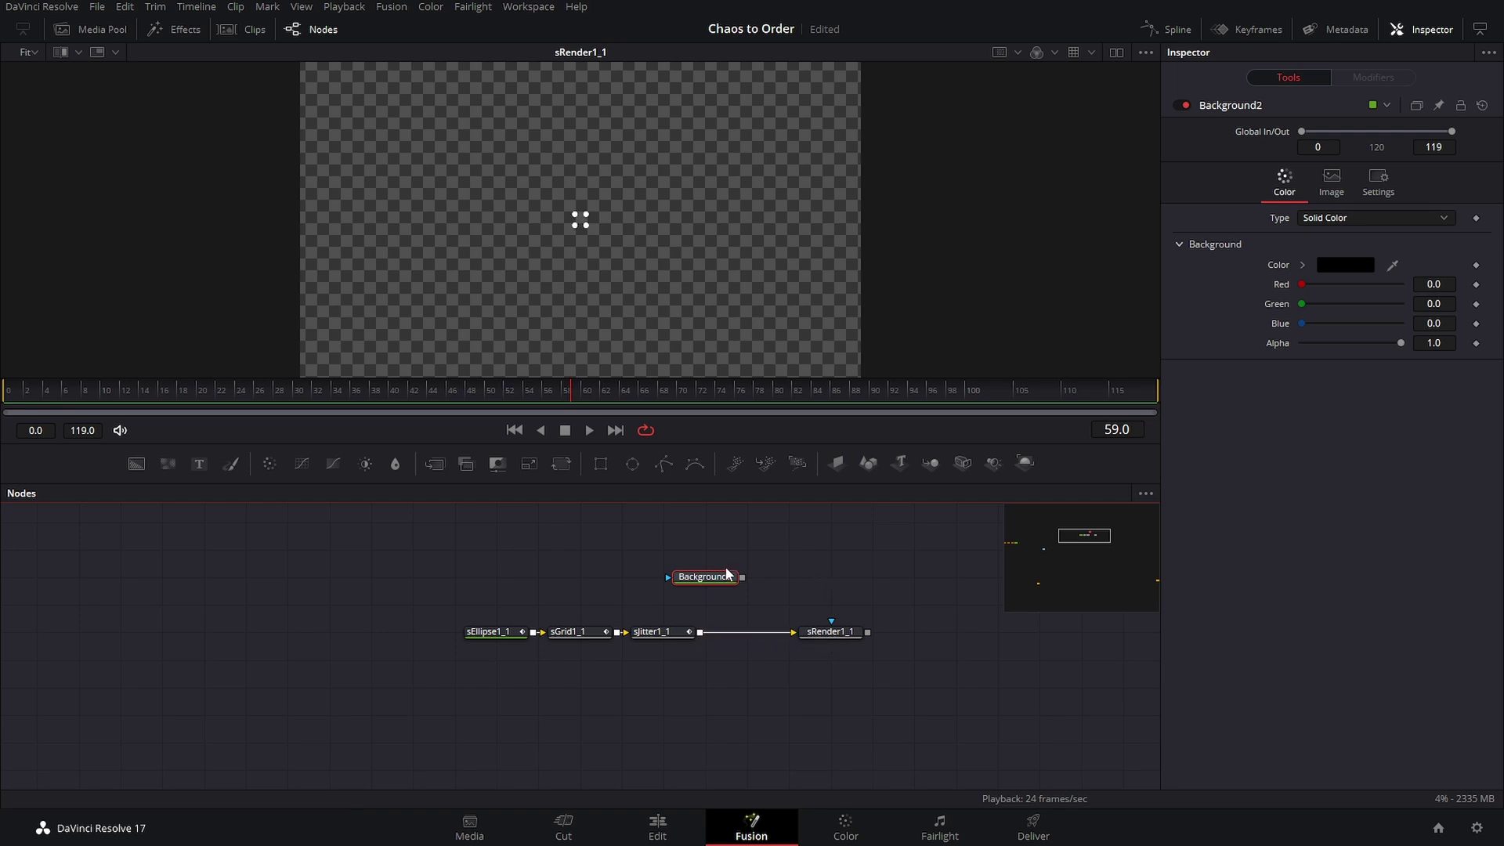
key(Delete)
Move sGrid1_1 and sJitter1_1 below the chain and wire sEllipse1_1 straight into sRender1_1.
drag(819, 631, 777, 632)
drag(554, 594, 662, 723)
drag(497, 644, 751, 633)
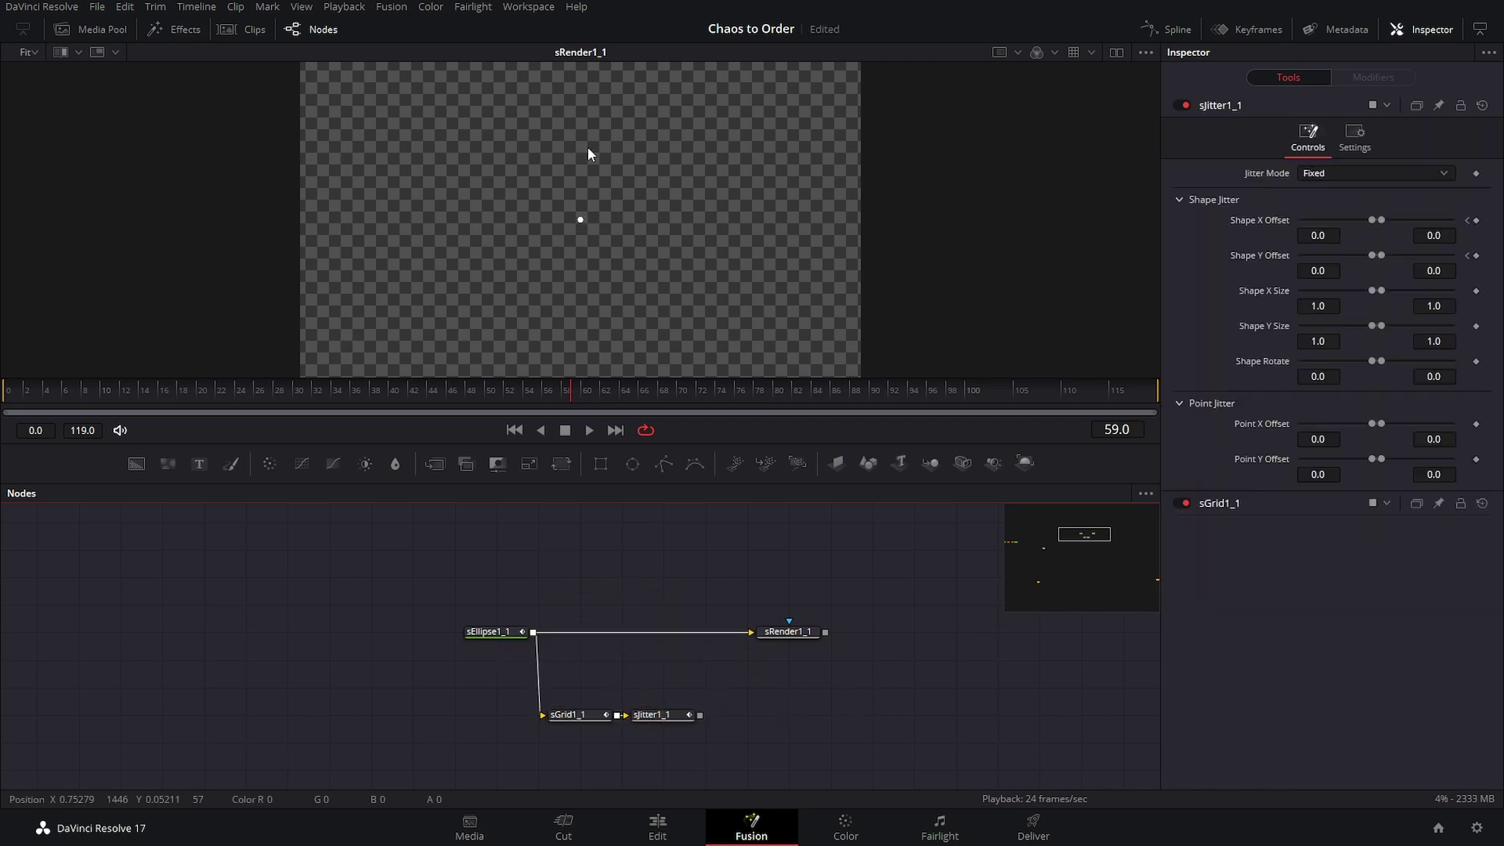
click(492, 632)
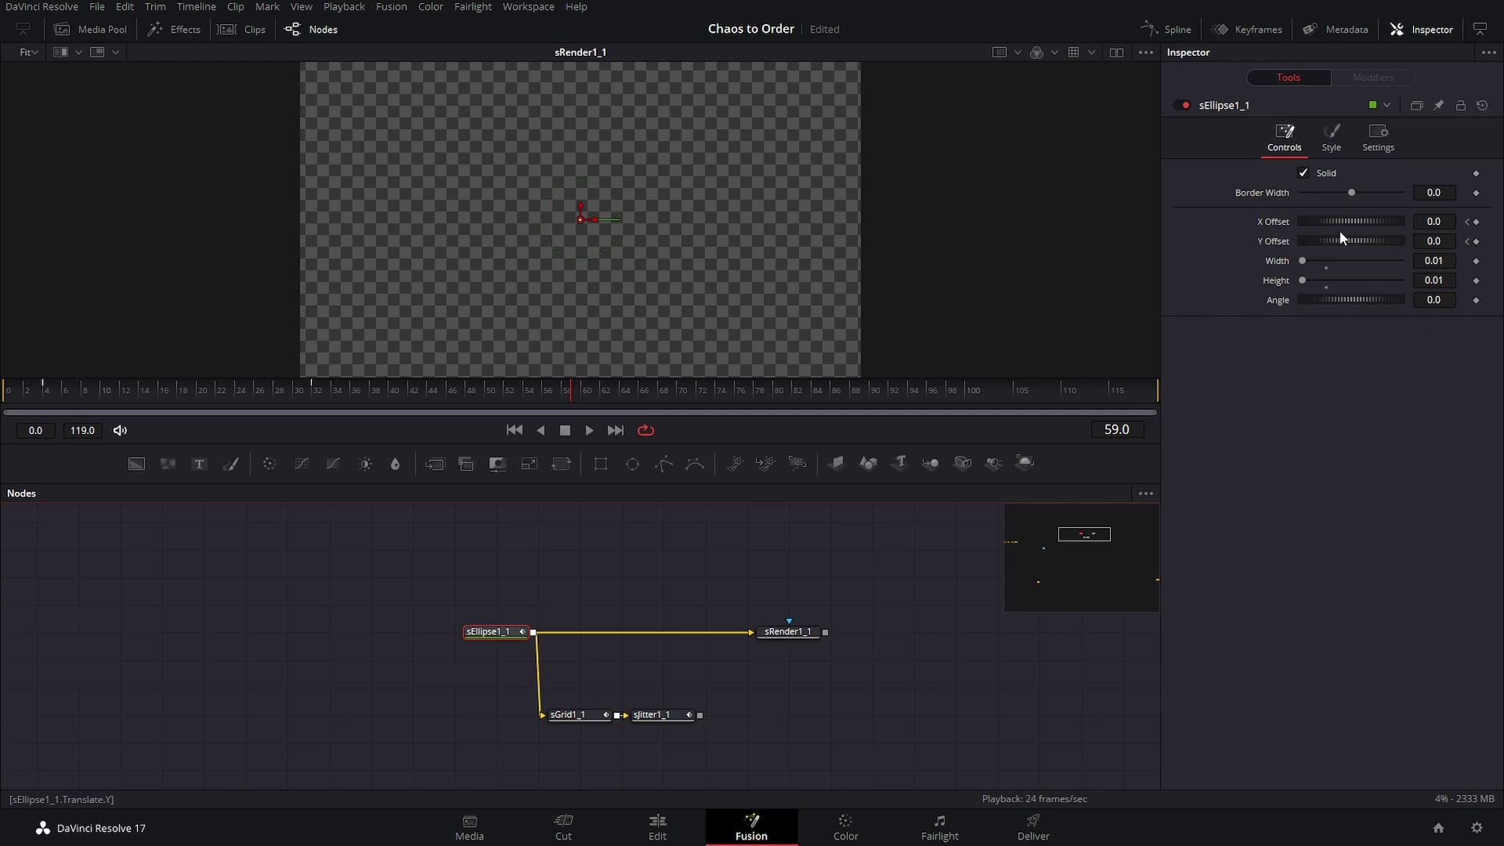
click(1332, 141)
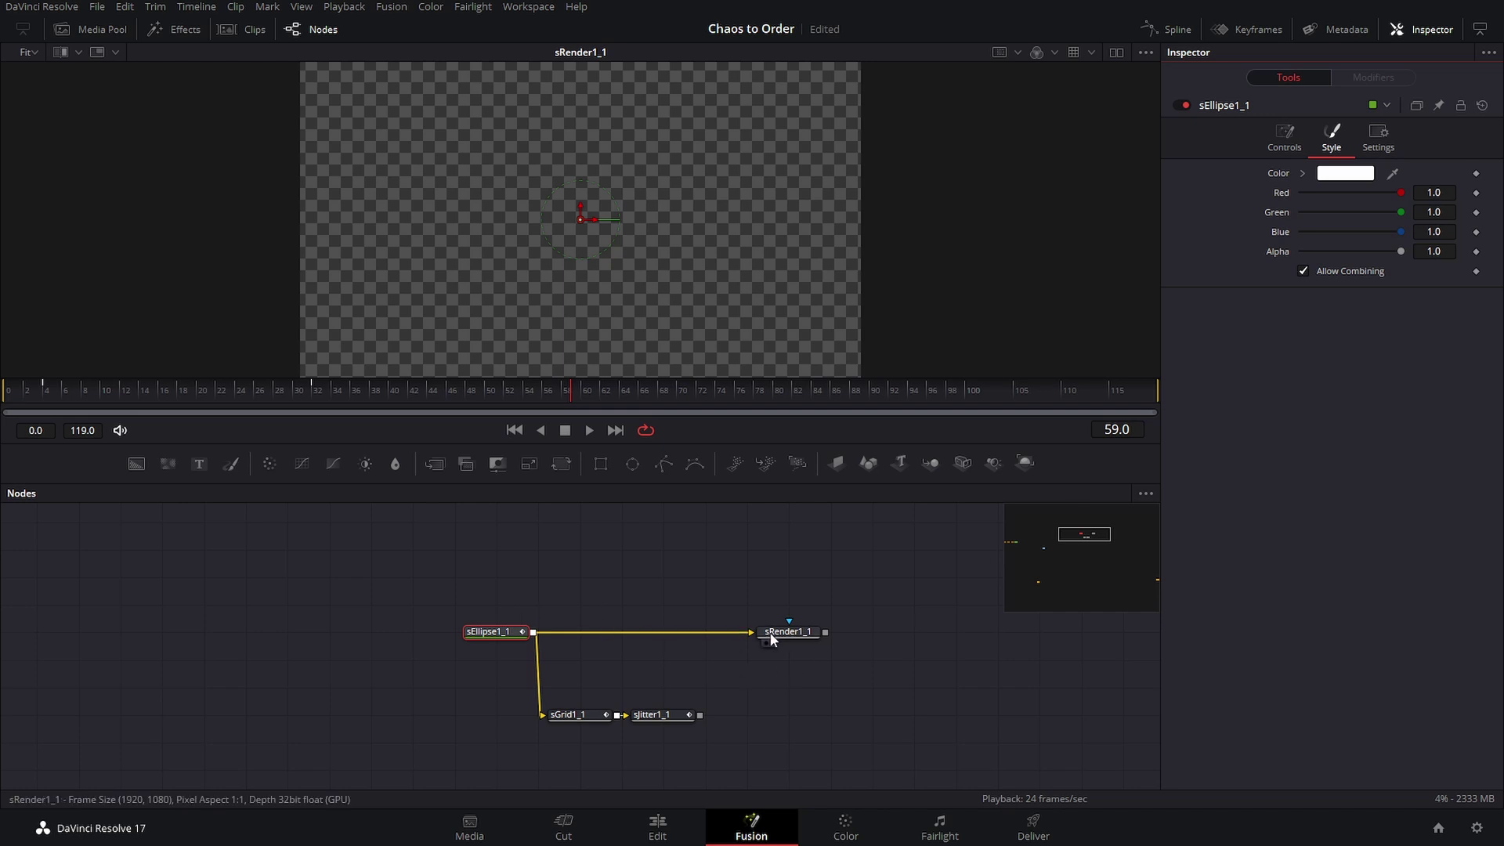
click(700, 535)
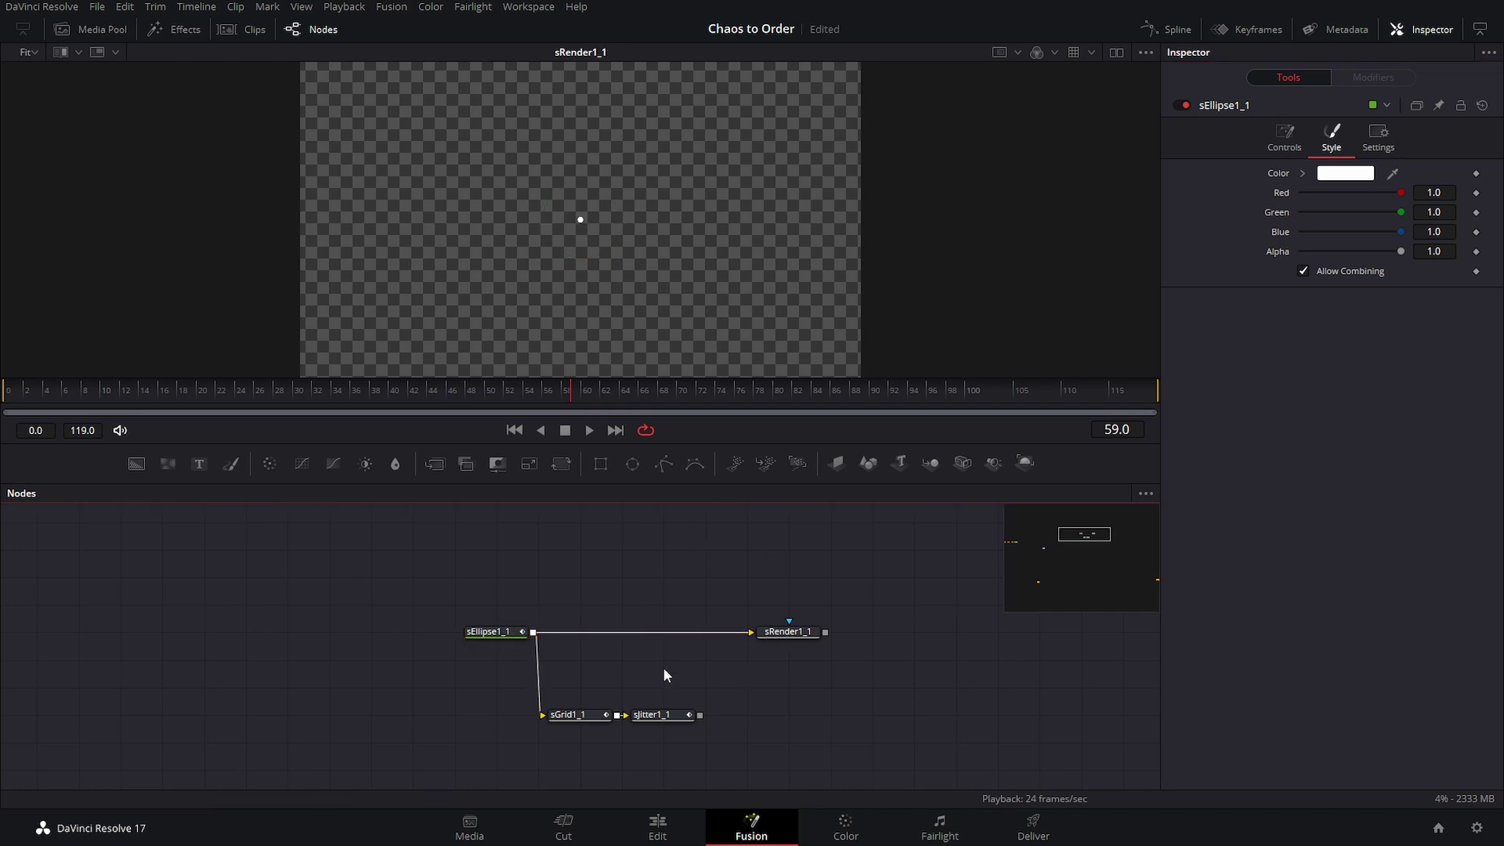
Connect sGrid1_1's output to sRender1_1 and review sGrid1_1's grid settings.
drag(662, 716, 787, 716)
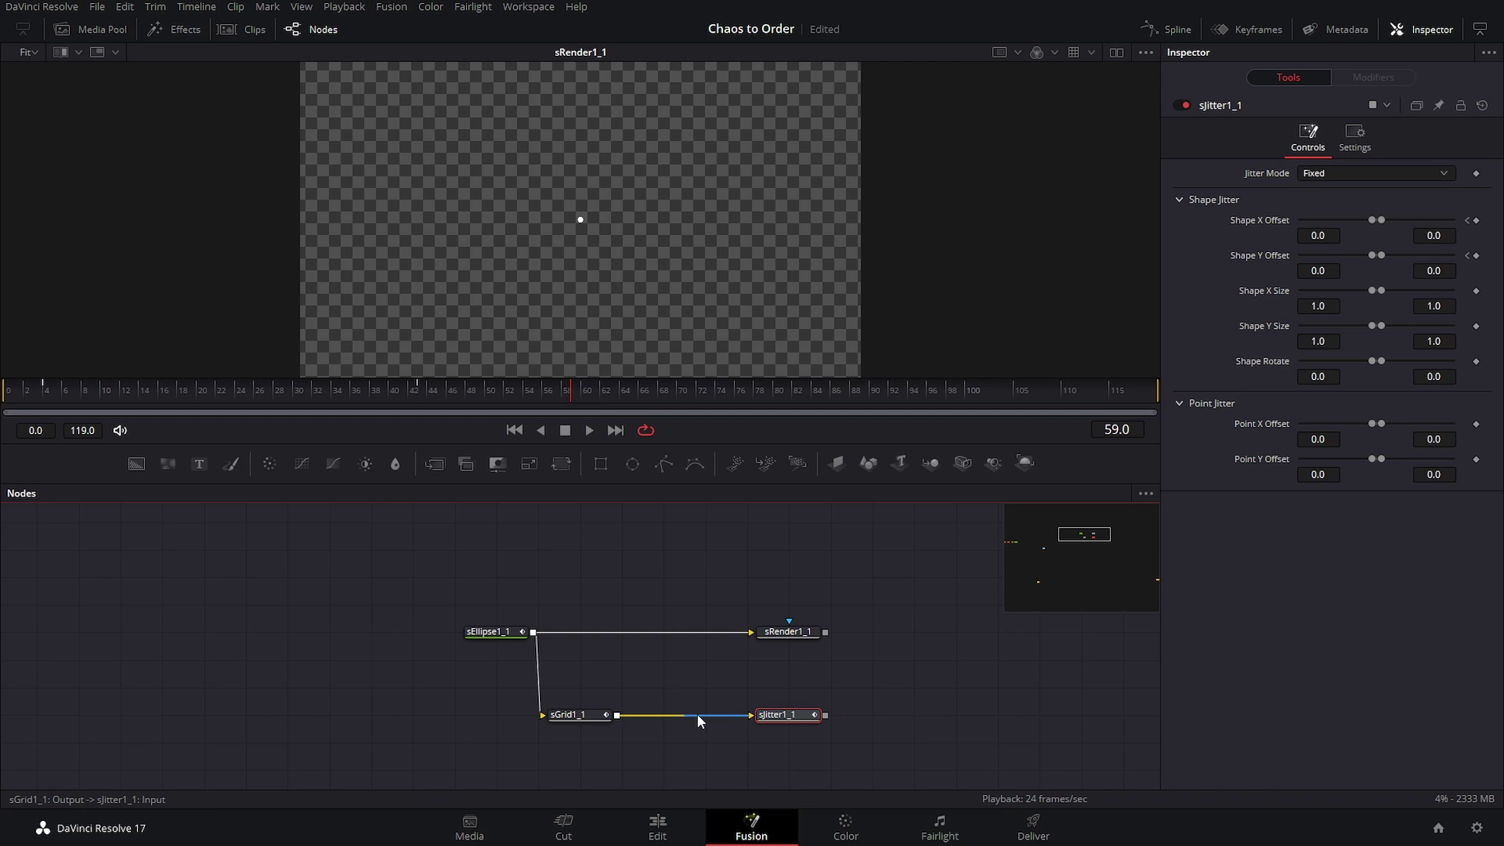
drag(617, 715, 750, 638)
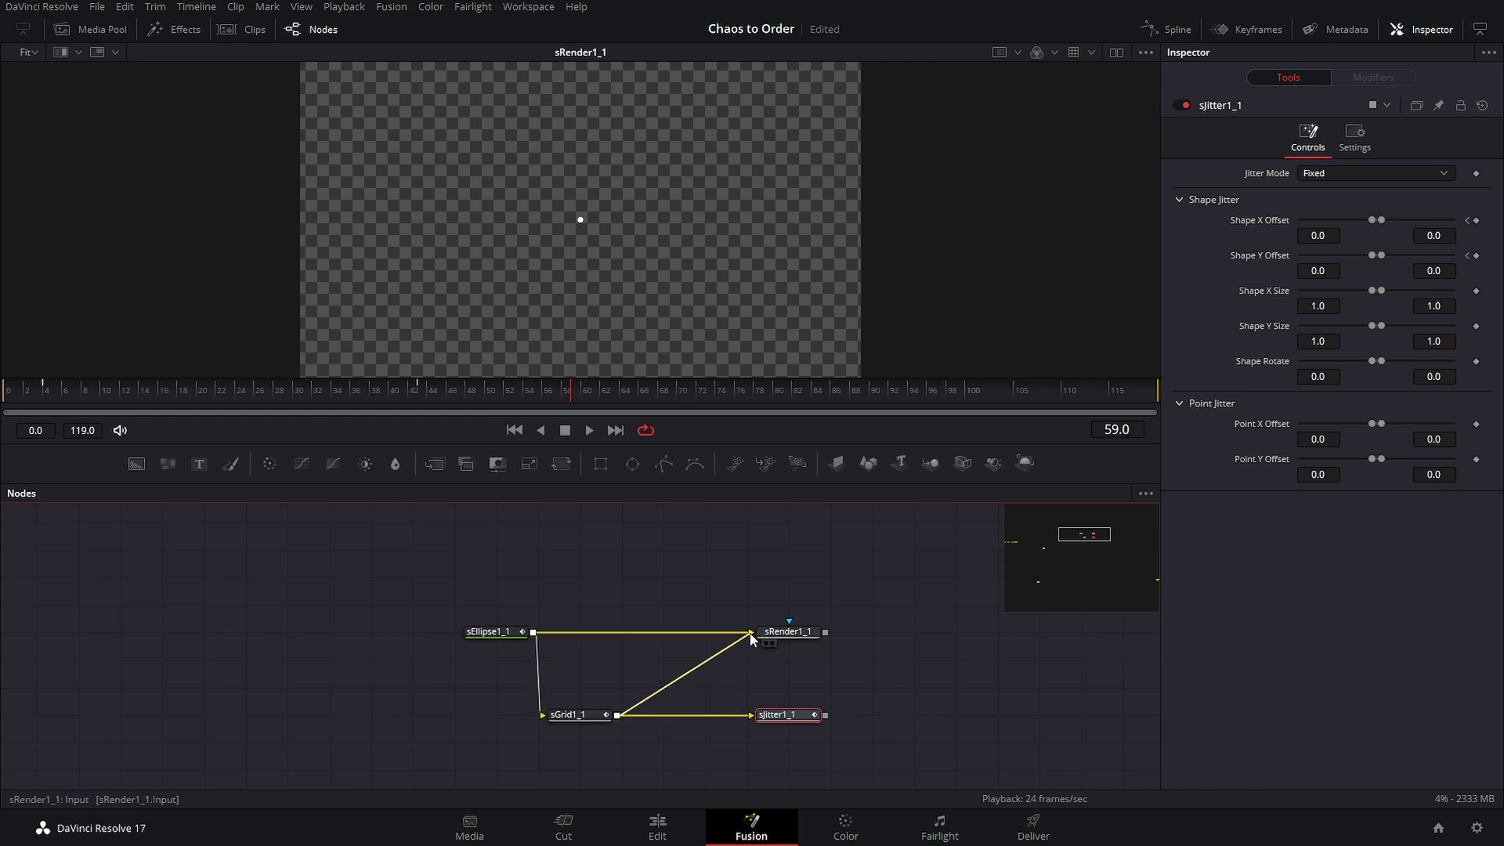
click(578, 715)
click(595, 662)
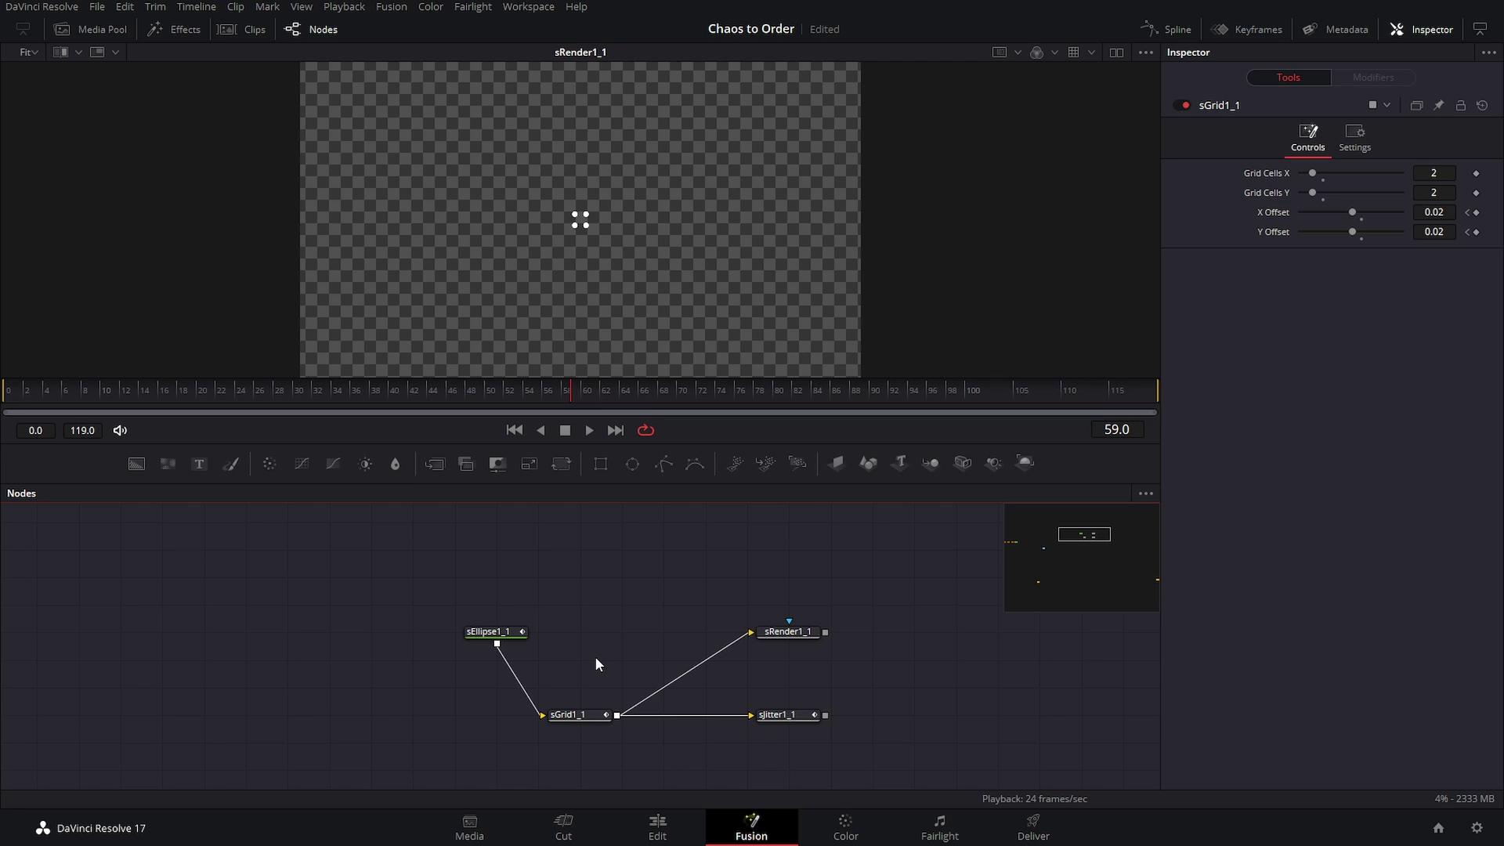
click(566, 716)
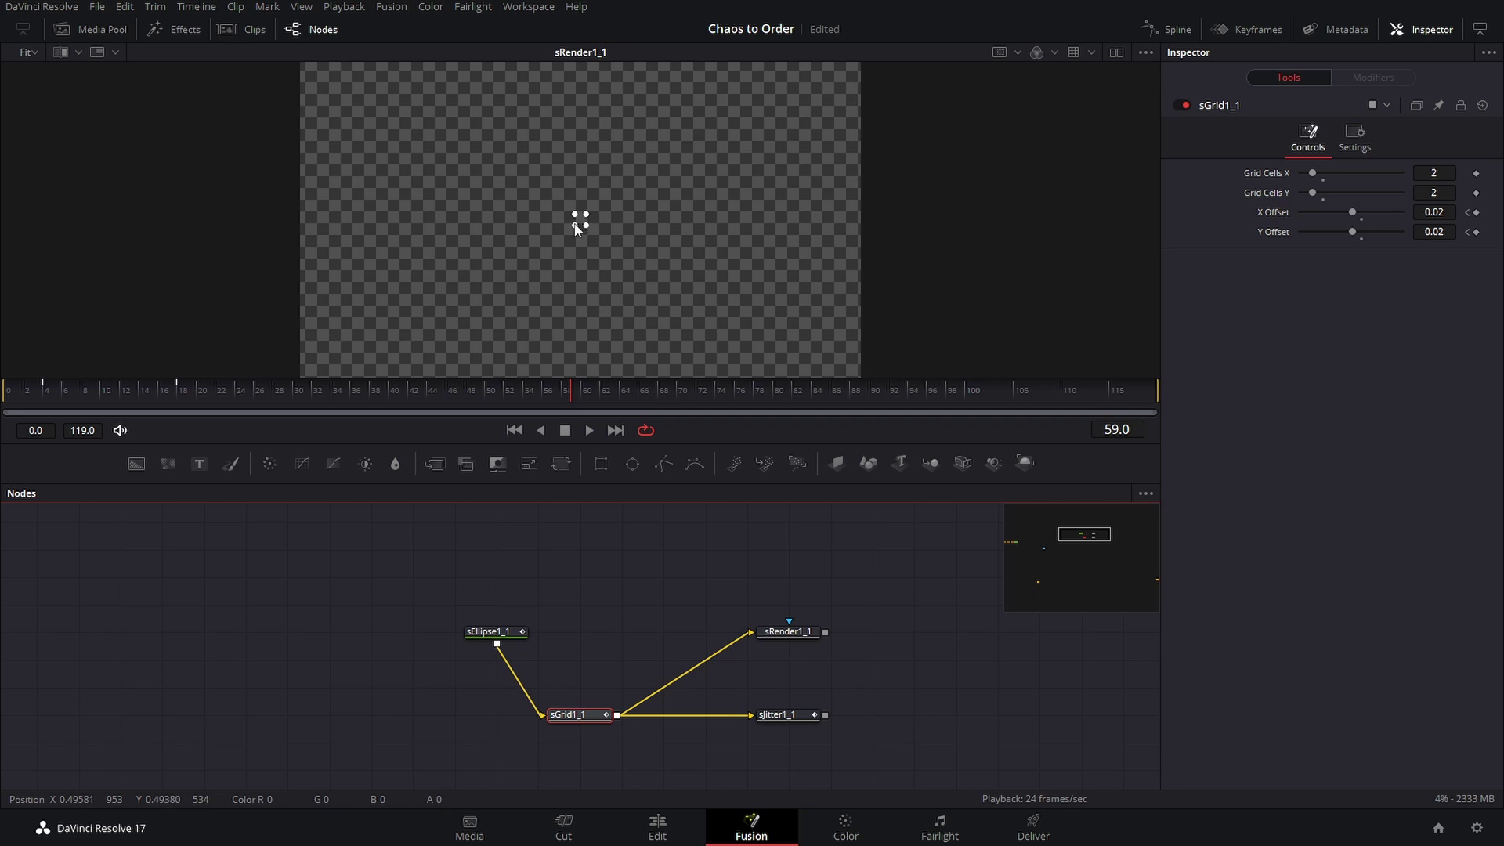
Preview the 2×2 grid animation from frame 0, replaying from the first frames.
click(9, 397)
click(583, 431)
click(36, 393)
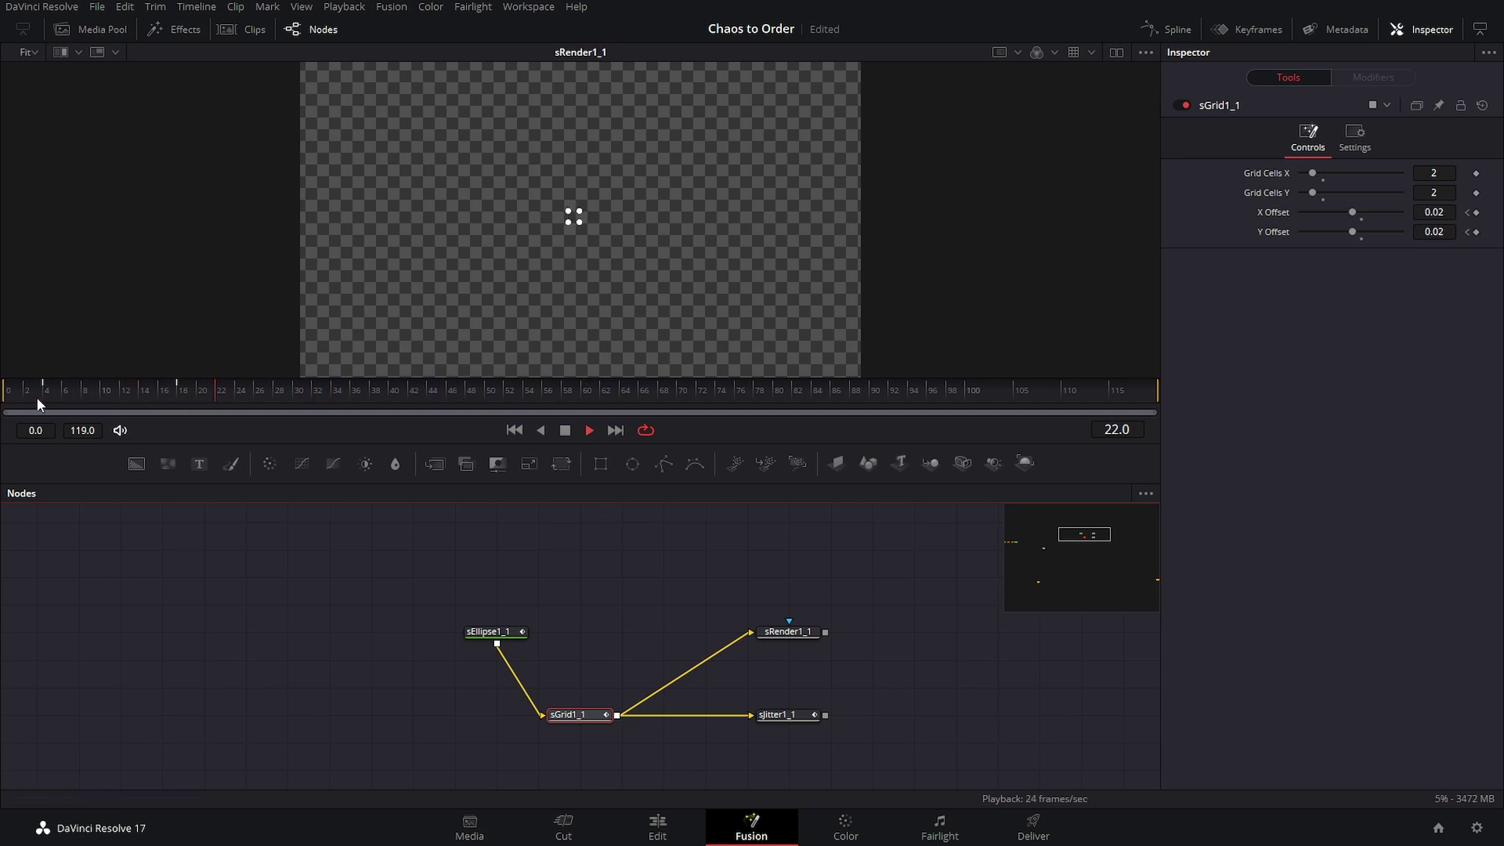
click(25, 393)
click(427, 508)
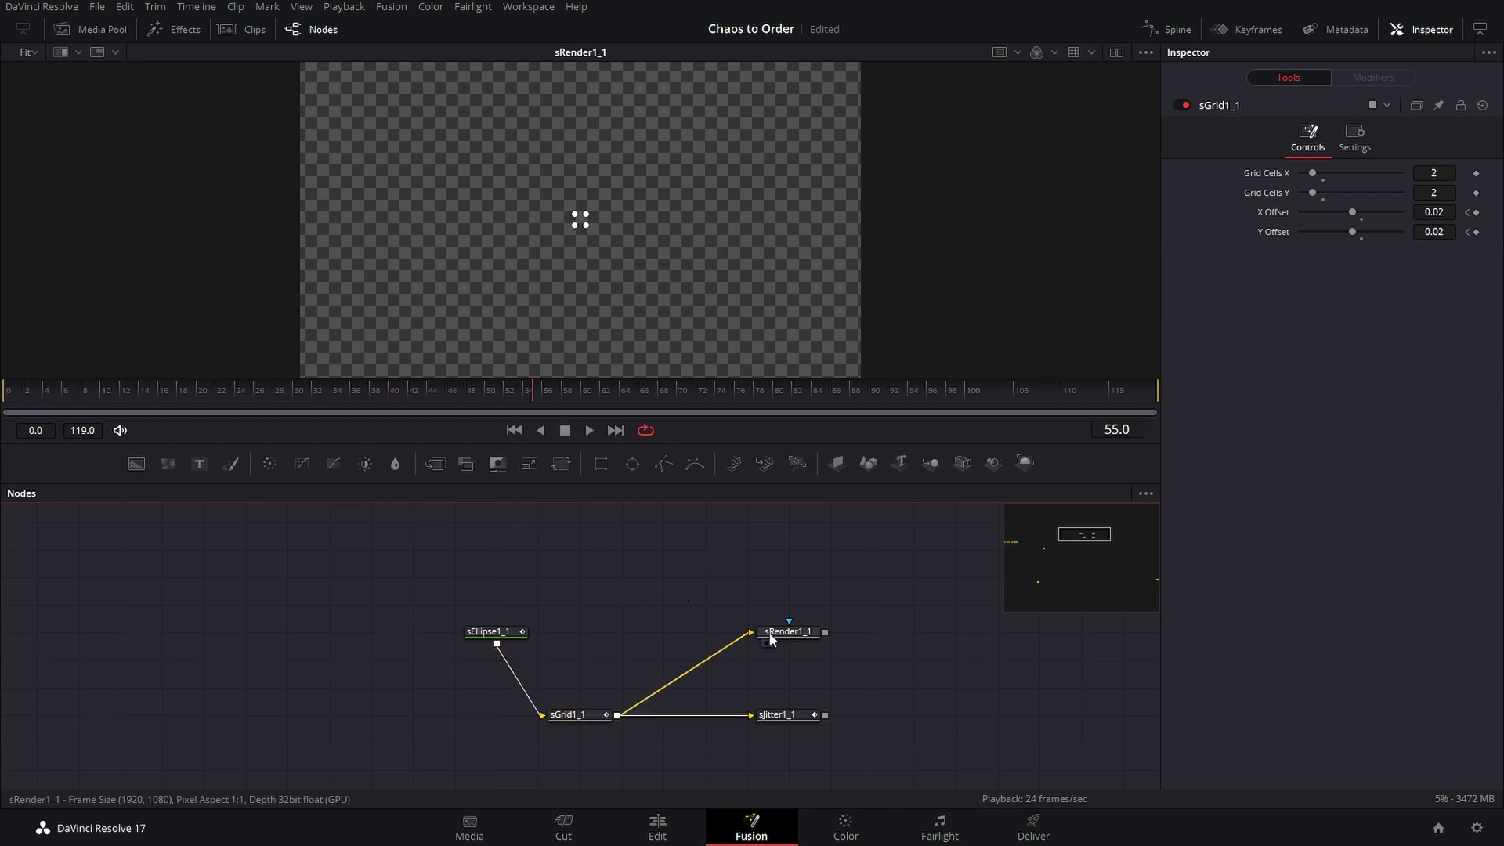
Insert sJitter1_1 between sGrid1_1 and sRender1_1.
drag(790, 632, 831, 632)
drag(820, 714, 872, 631)
click(740, 714)
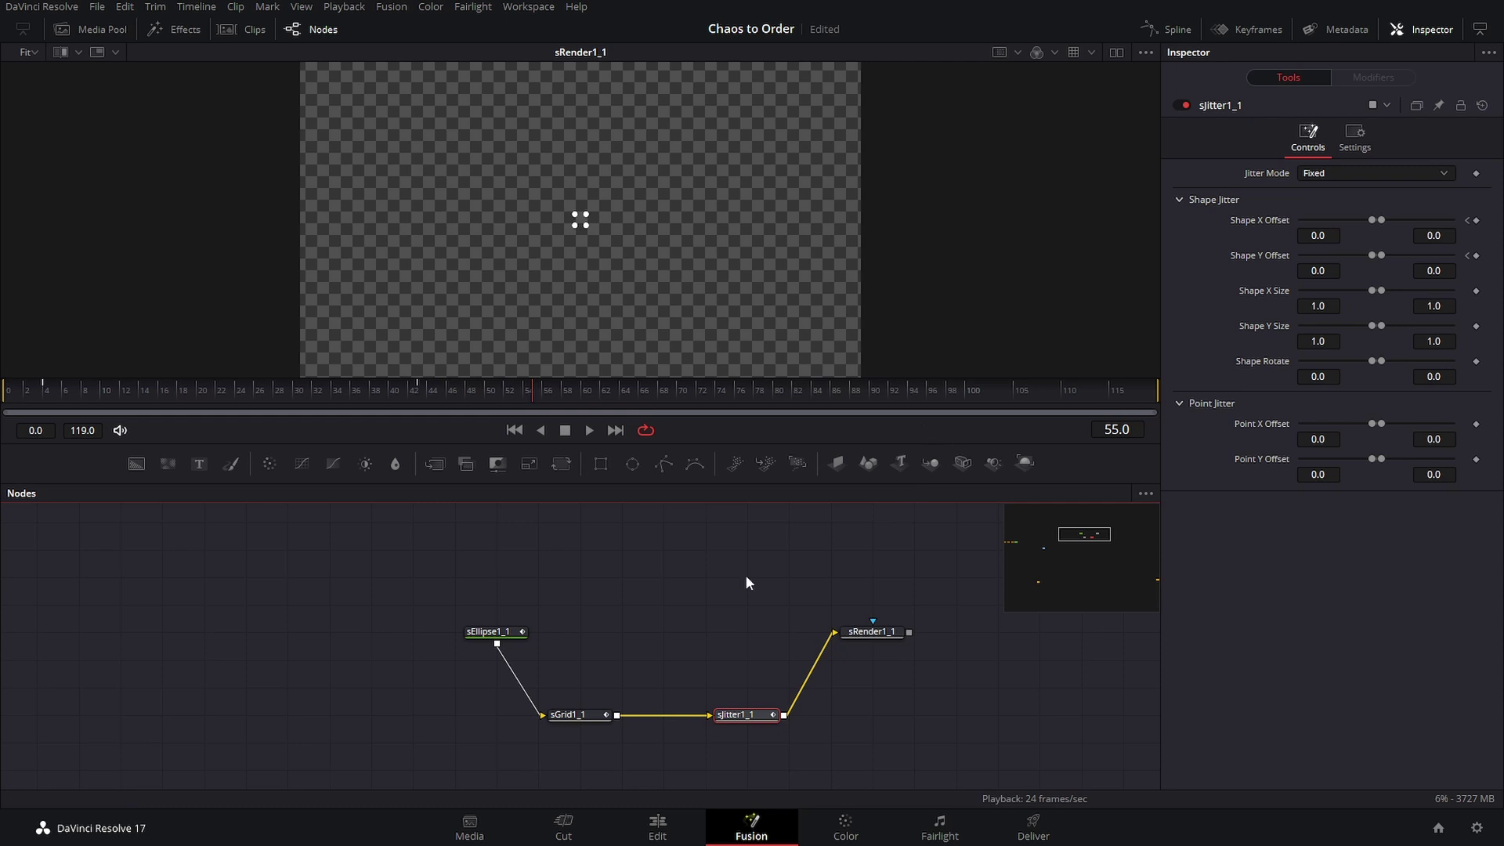
click(592, 713)
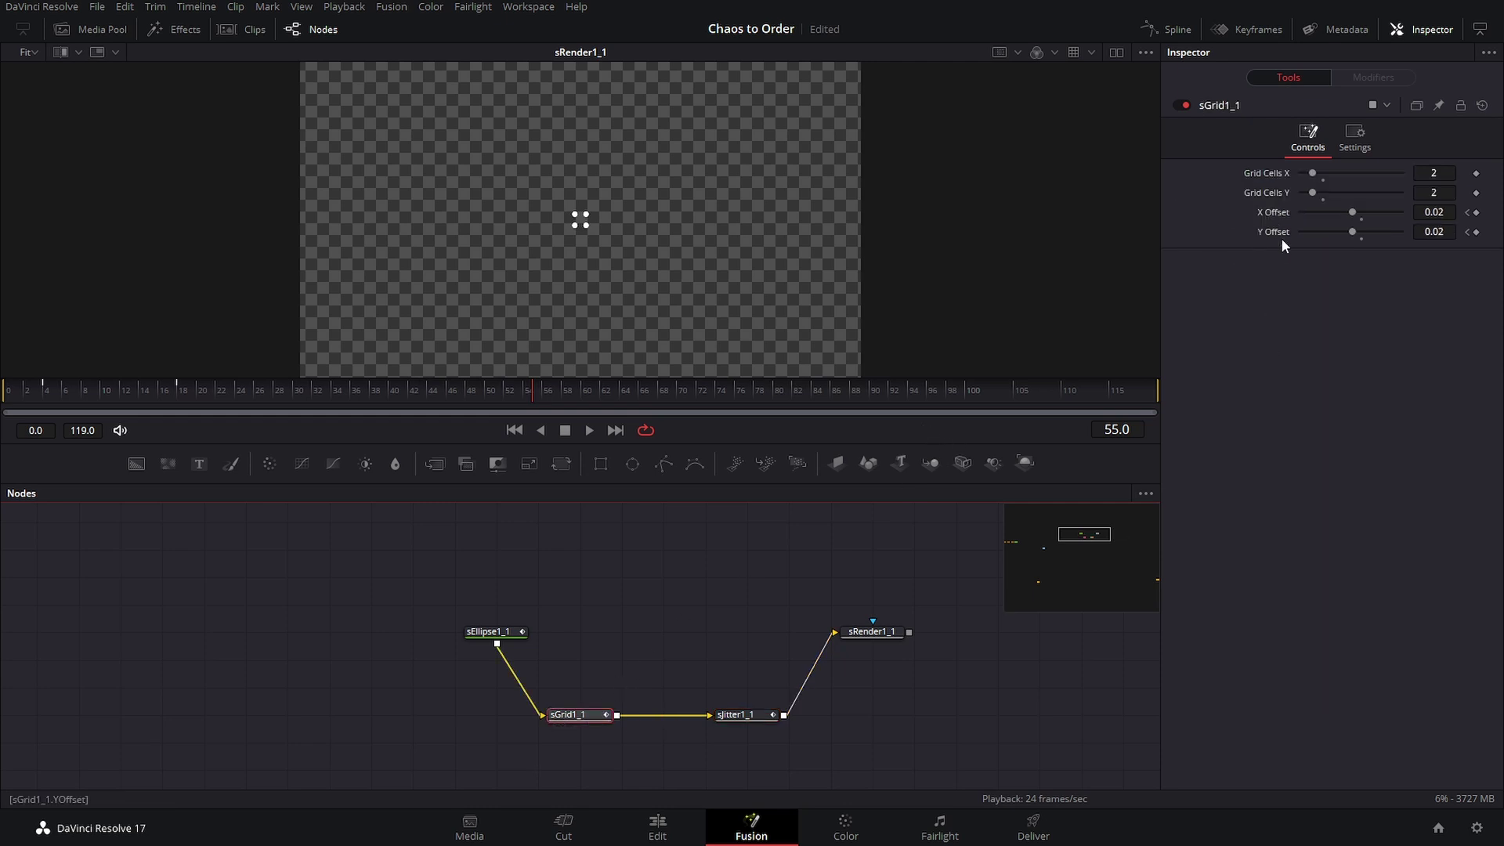
click(749, 715)
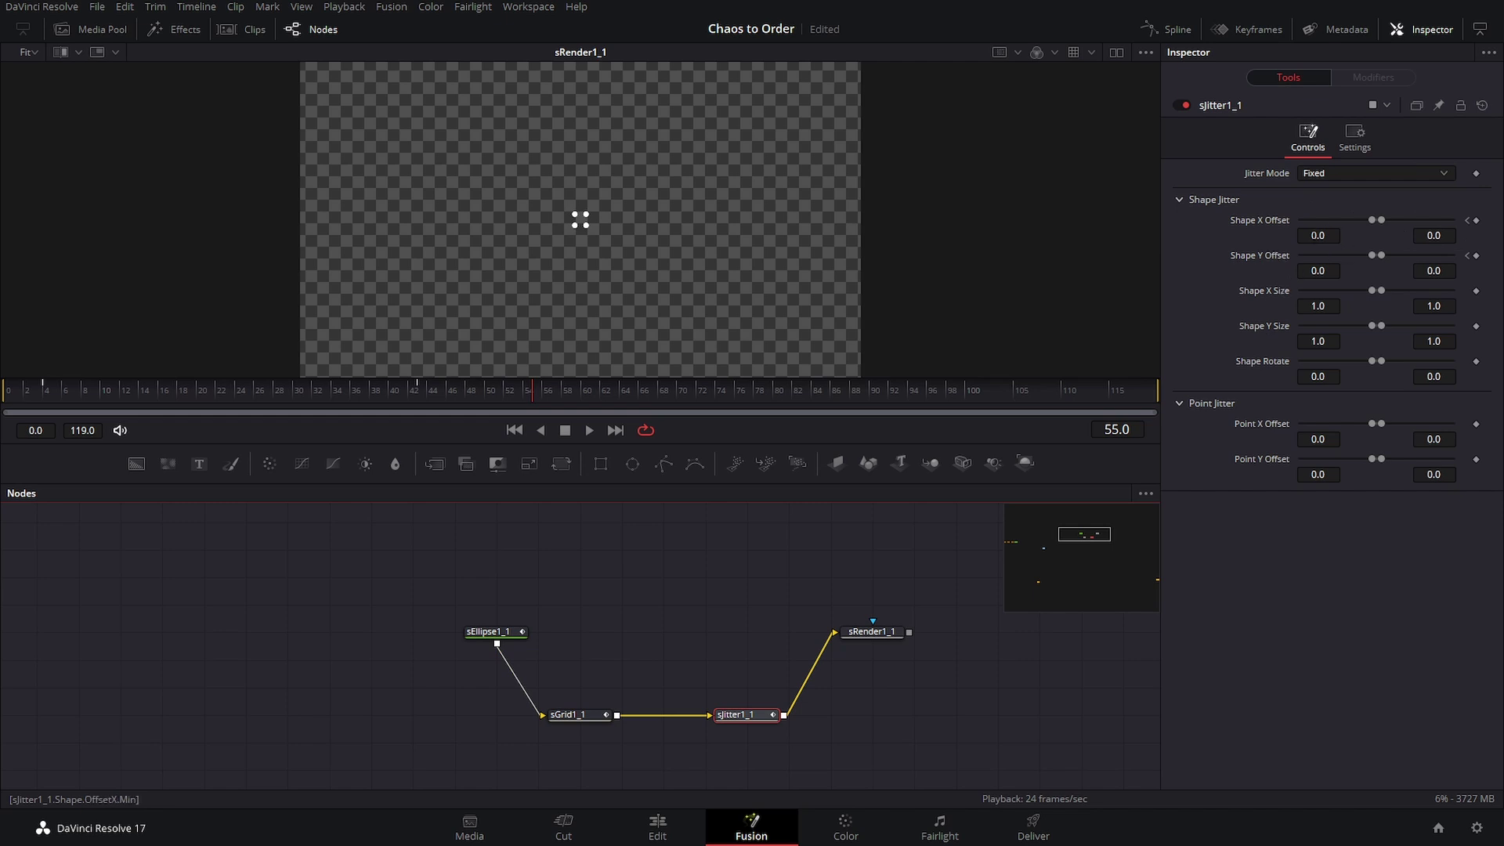
click(20, 390)
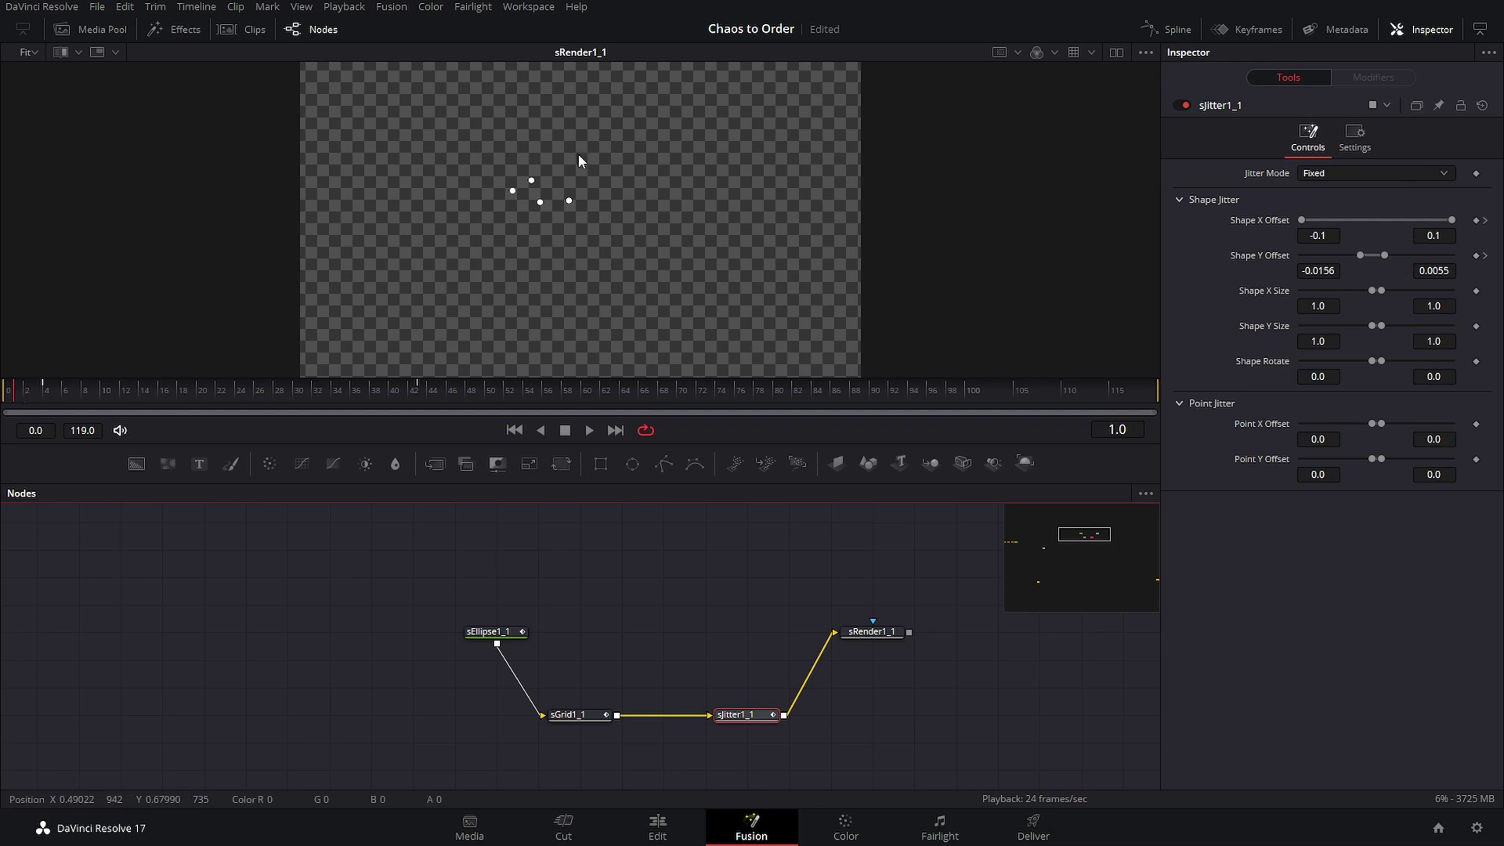
click(585, 431)
click(571, 430)
click(589, 430)
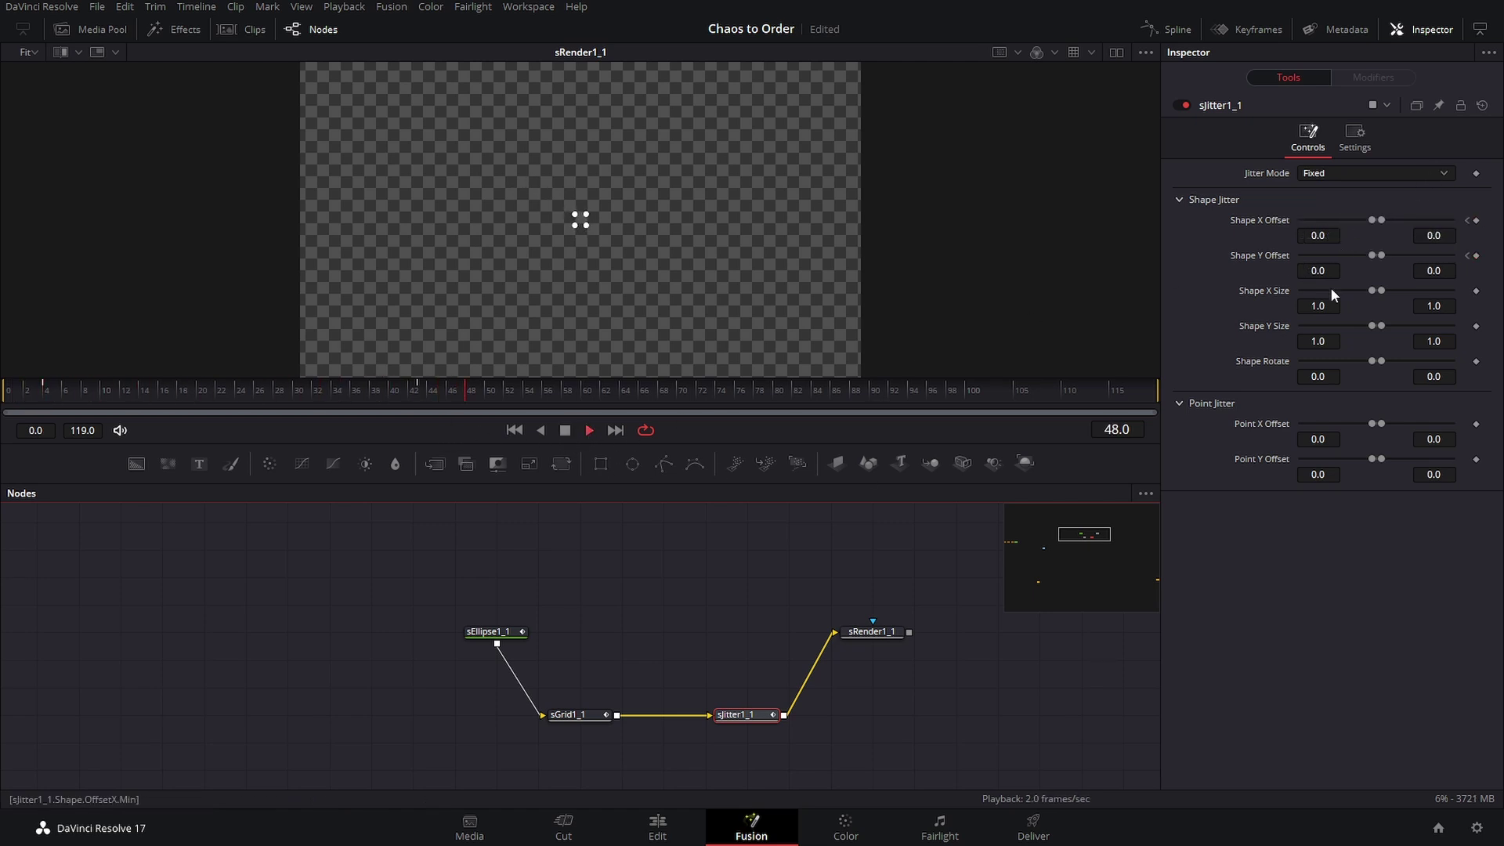
key(space)
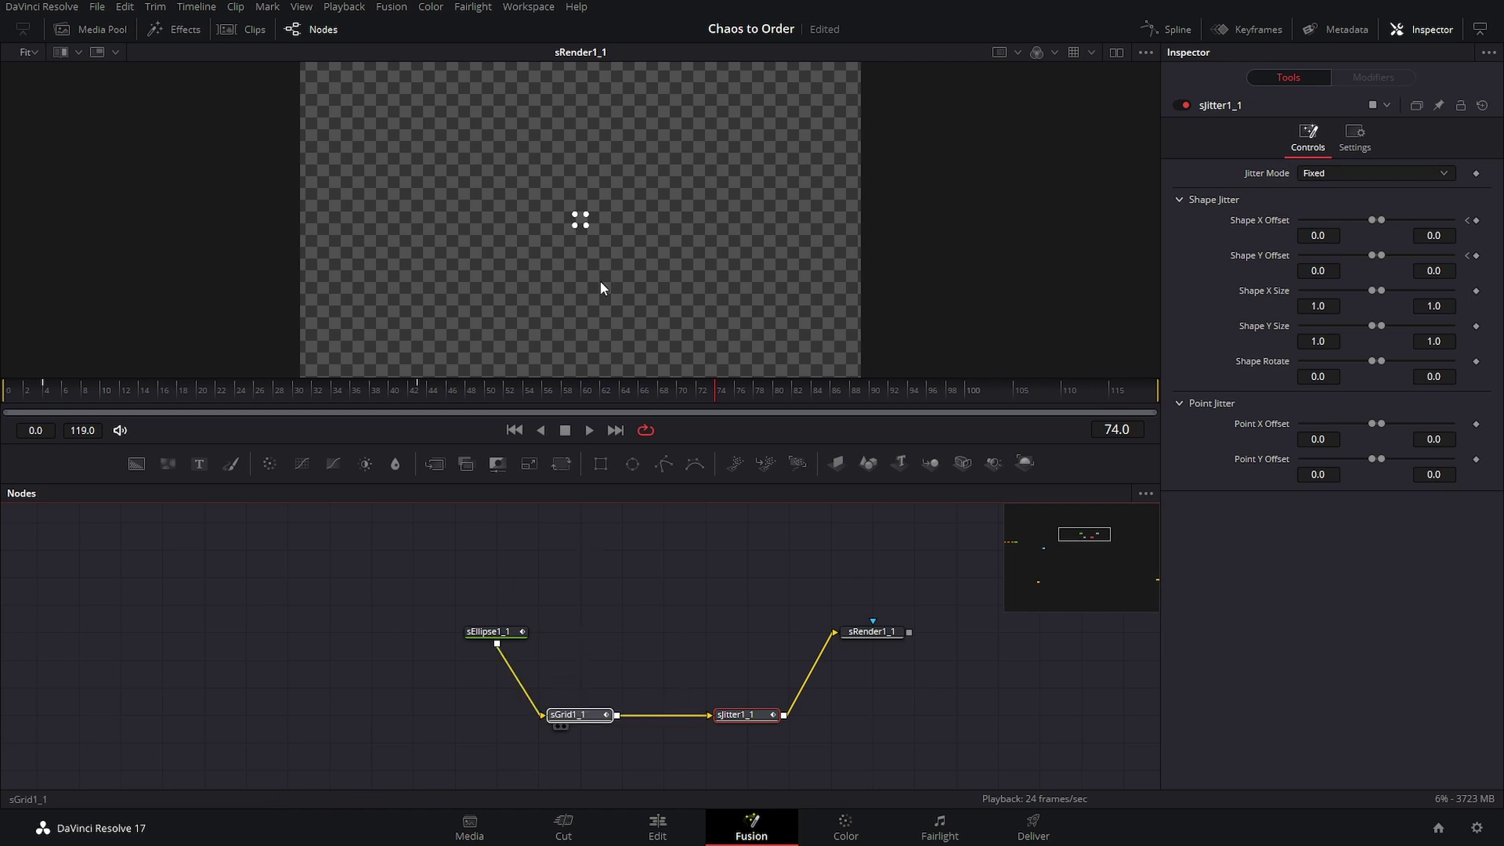
Rewire the chain as sGrid1_1 → sJitter1_1 → sRender1_1.
click(557, 726)
drag(699, 715, 835, 631)
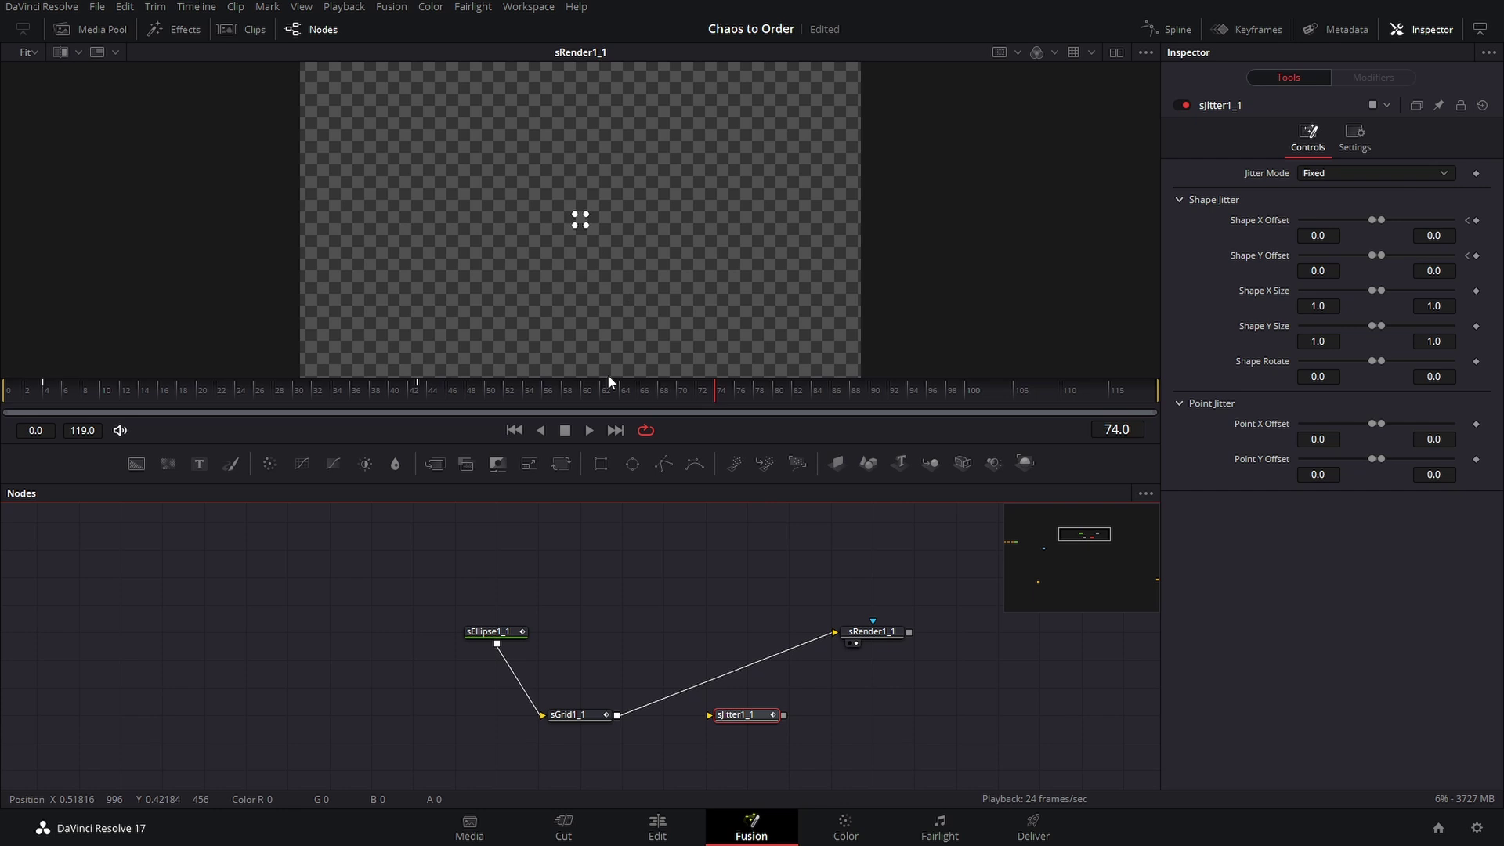
drag(619, 722, 771, 720)
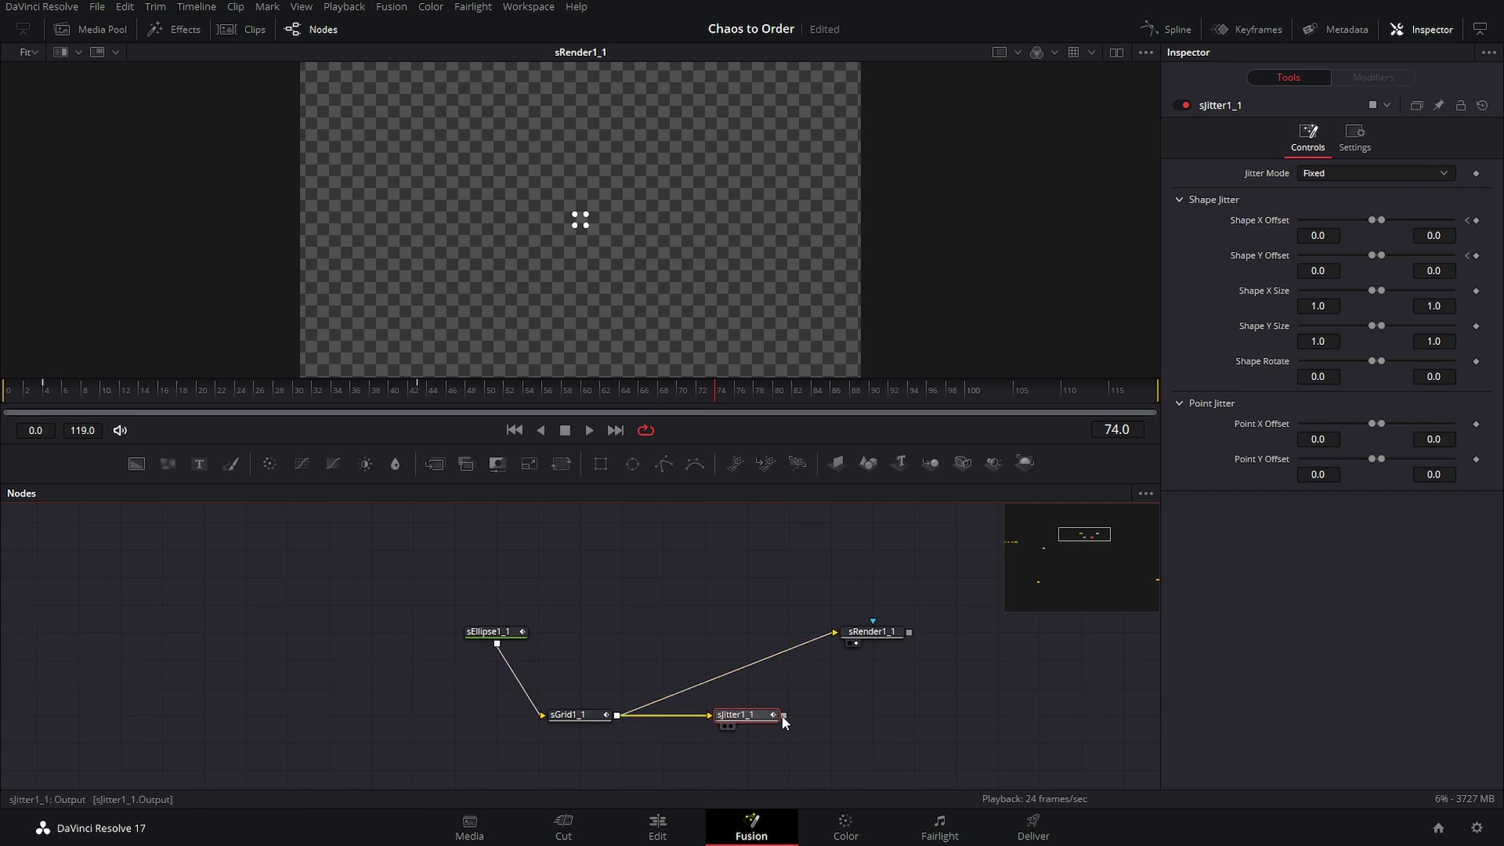
drag(784, 714, 835, 632)
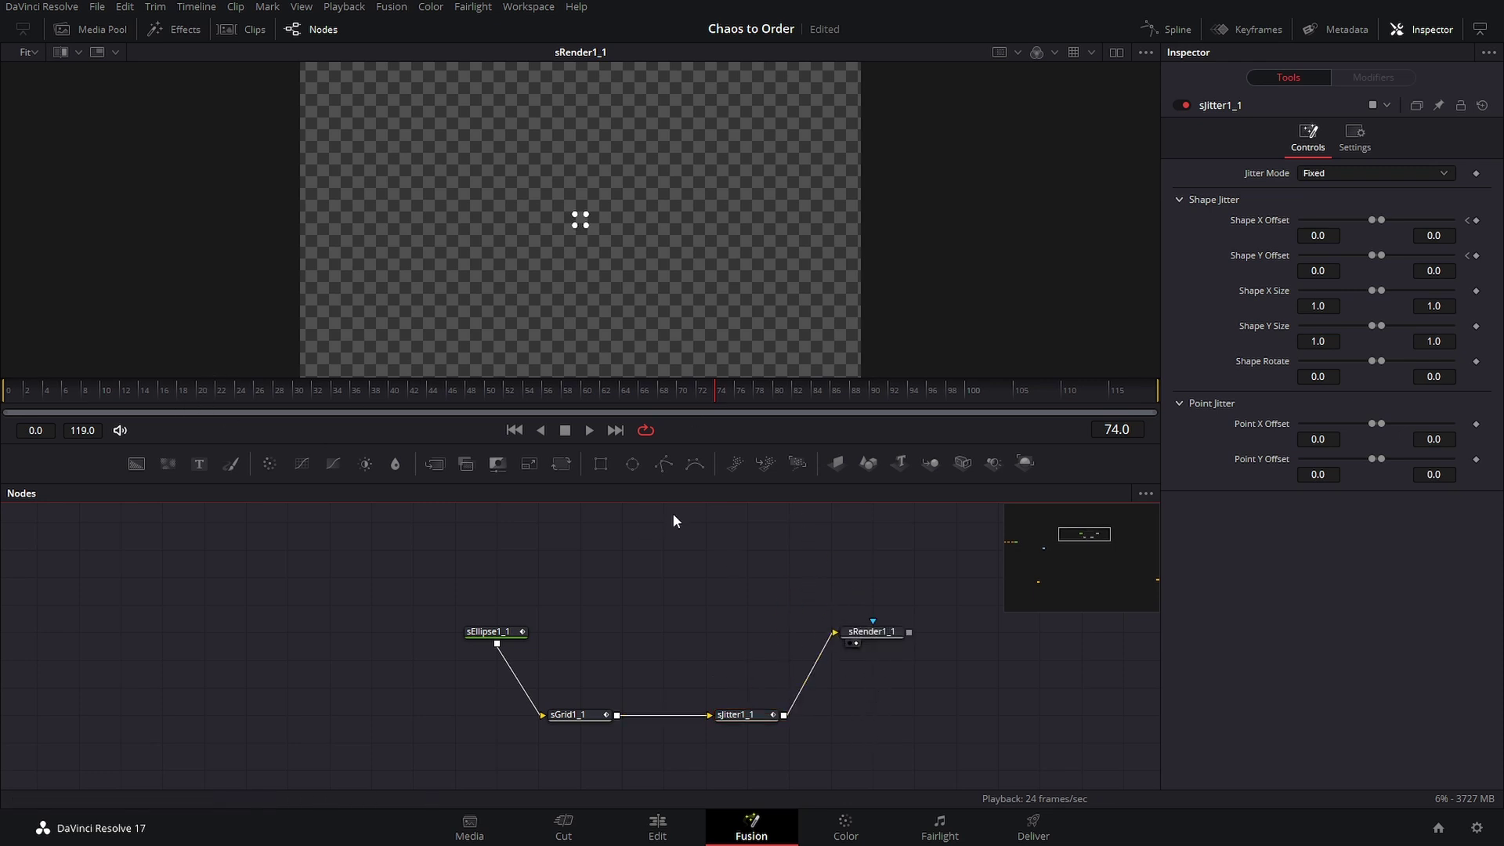
click(1146, 491)
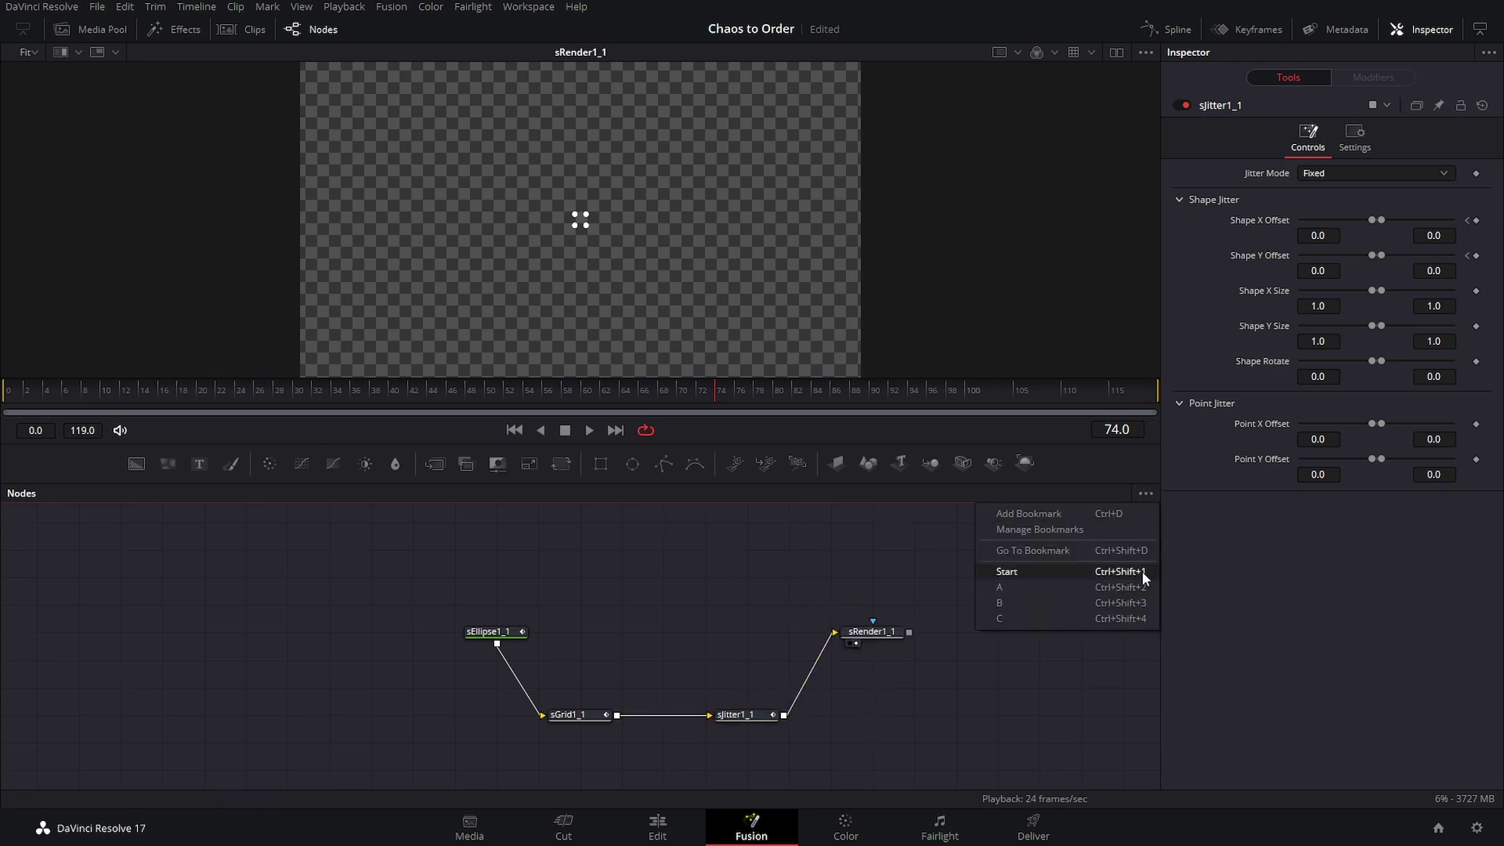
Jump to bookmark B, view node B, and play its dot field from frame 0.
click(1086, 605)
drag(589, 678, 615, 275)
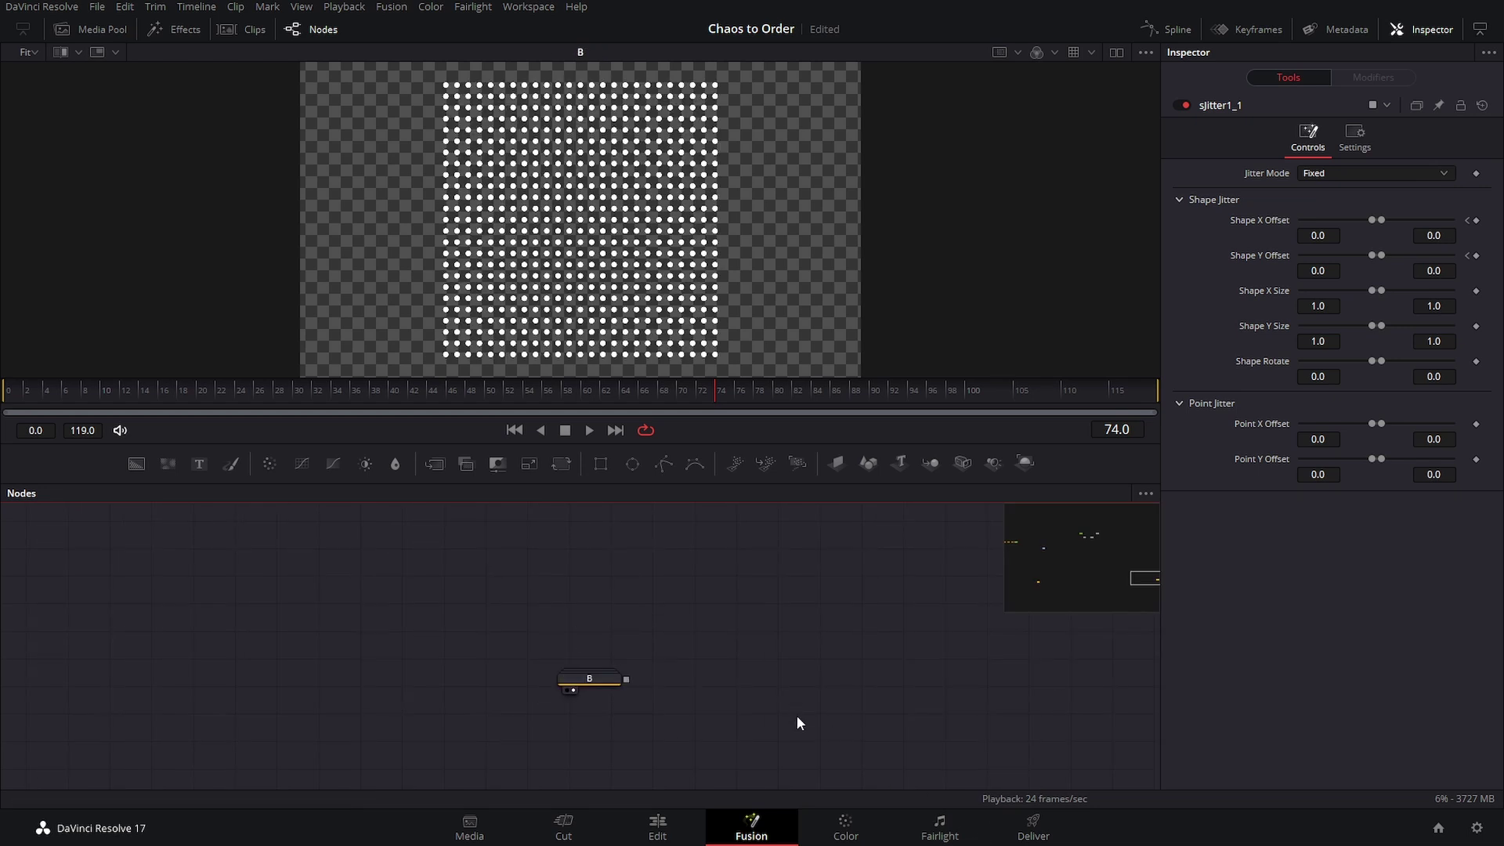
drag(598, 678, 577, 685)
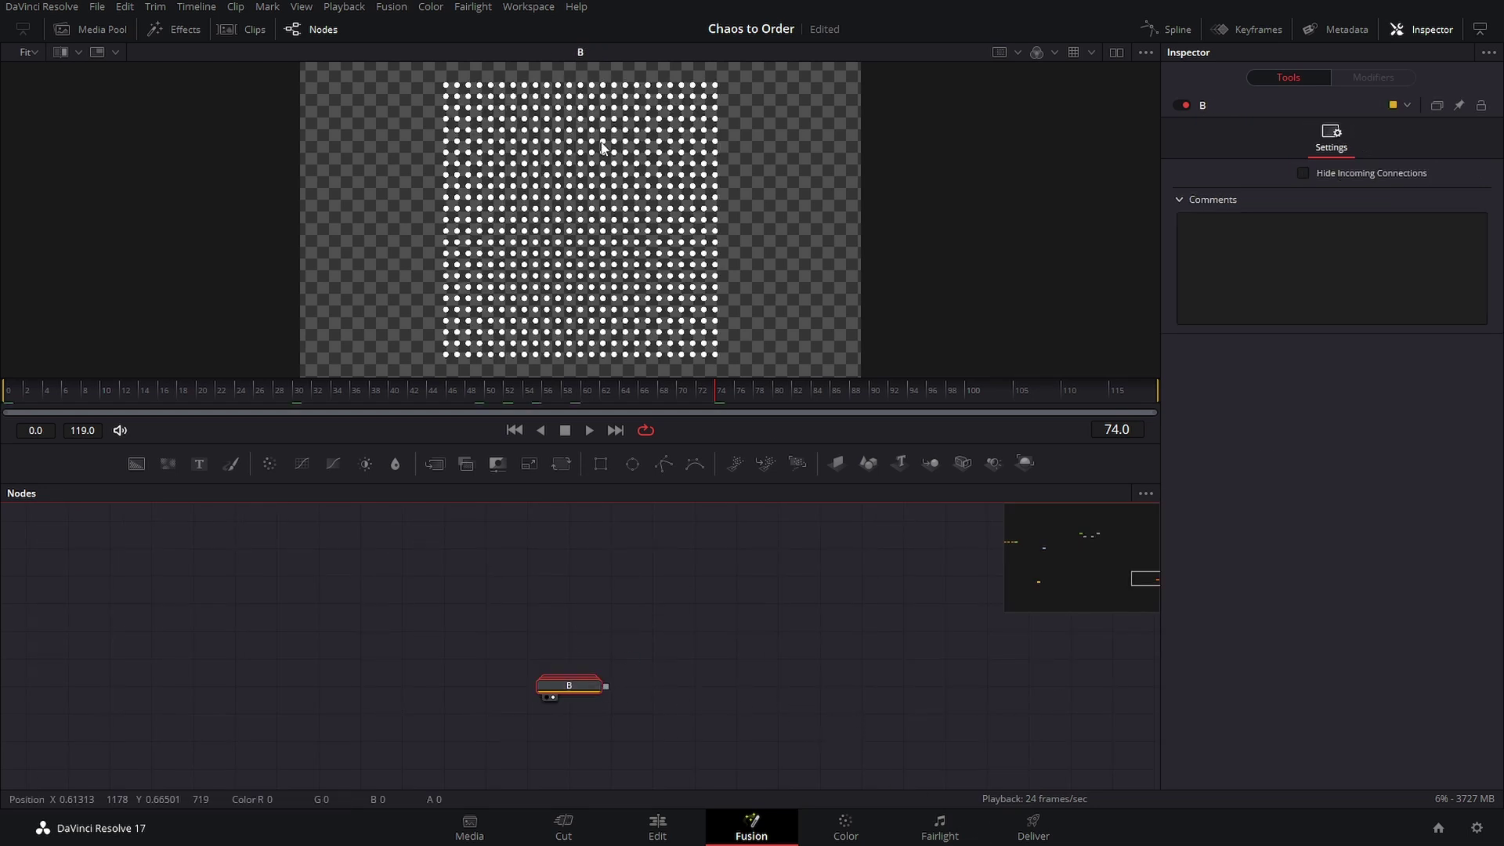
click(10, 393)
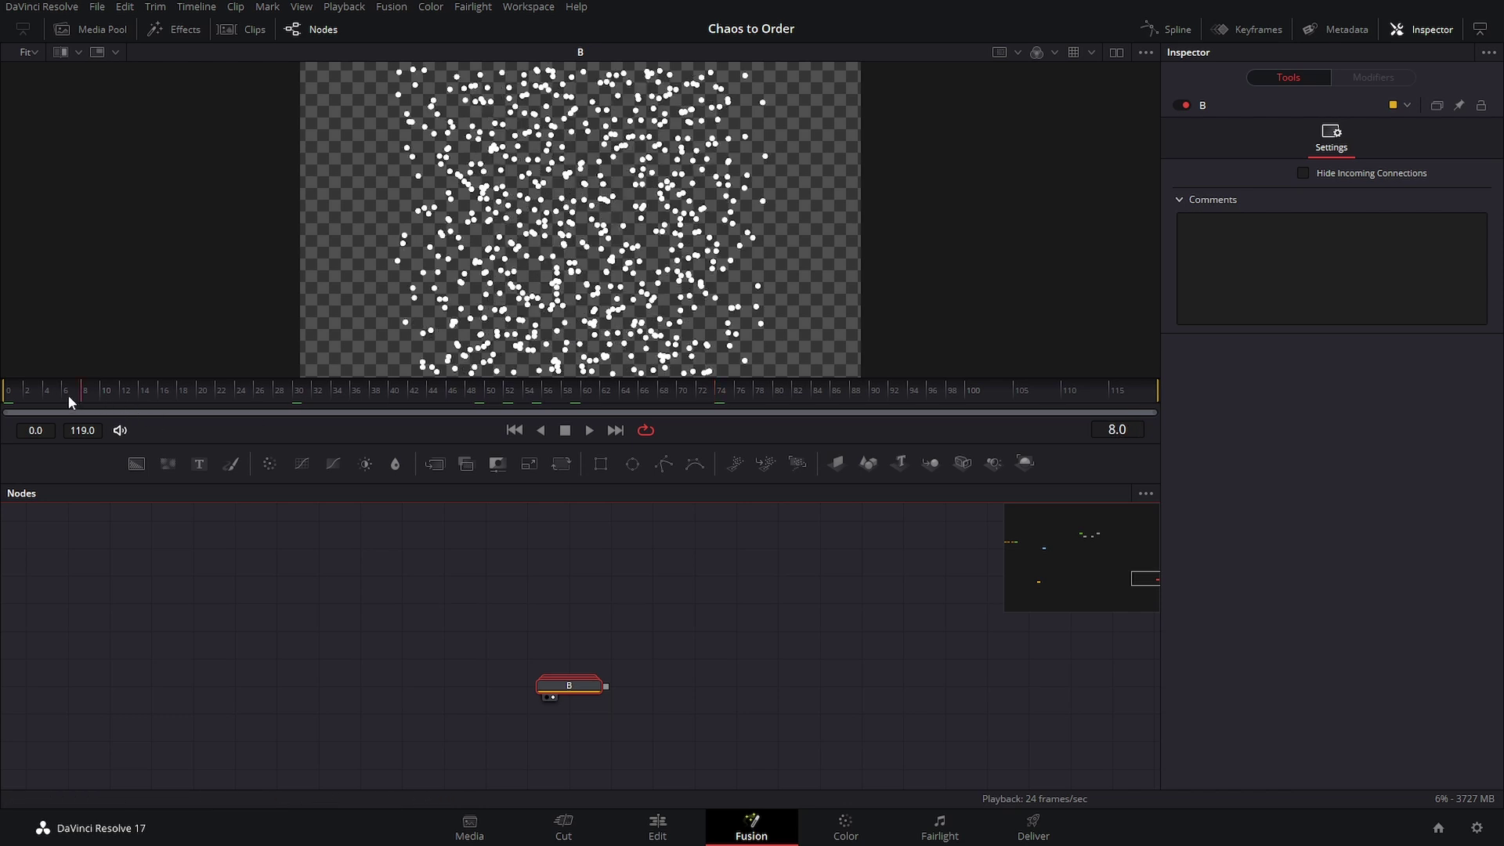
click(589, 430)
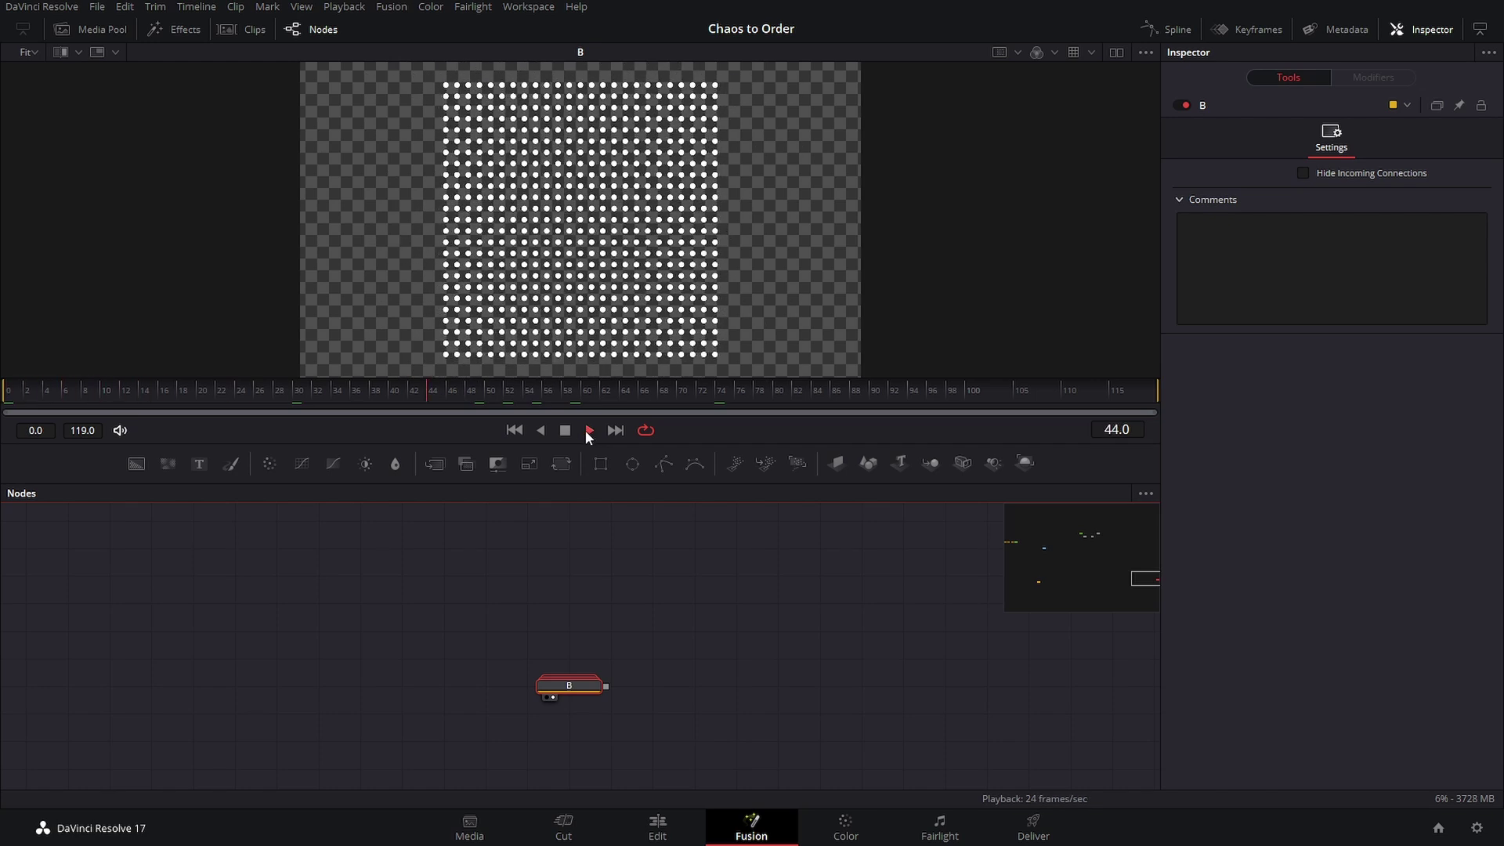
Expand group B, shift it up-right, stop playback, and pan to the Ellipse chain and back.
double_click(556, 687)
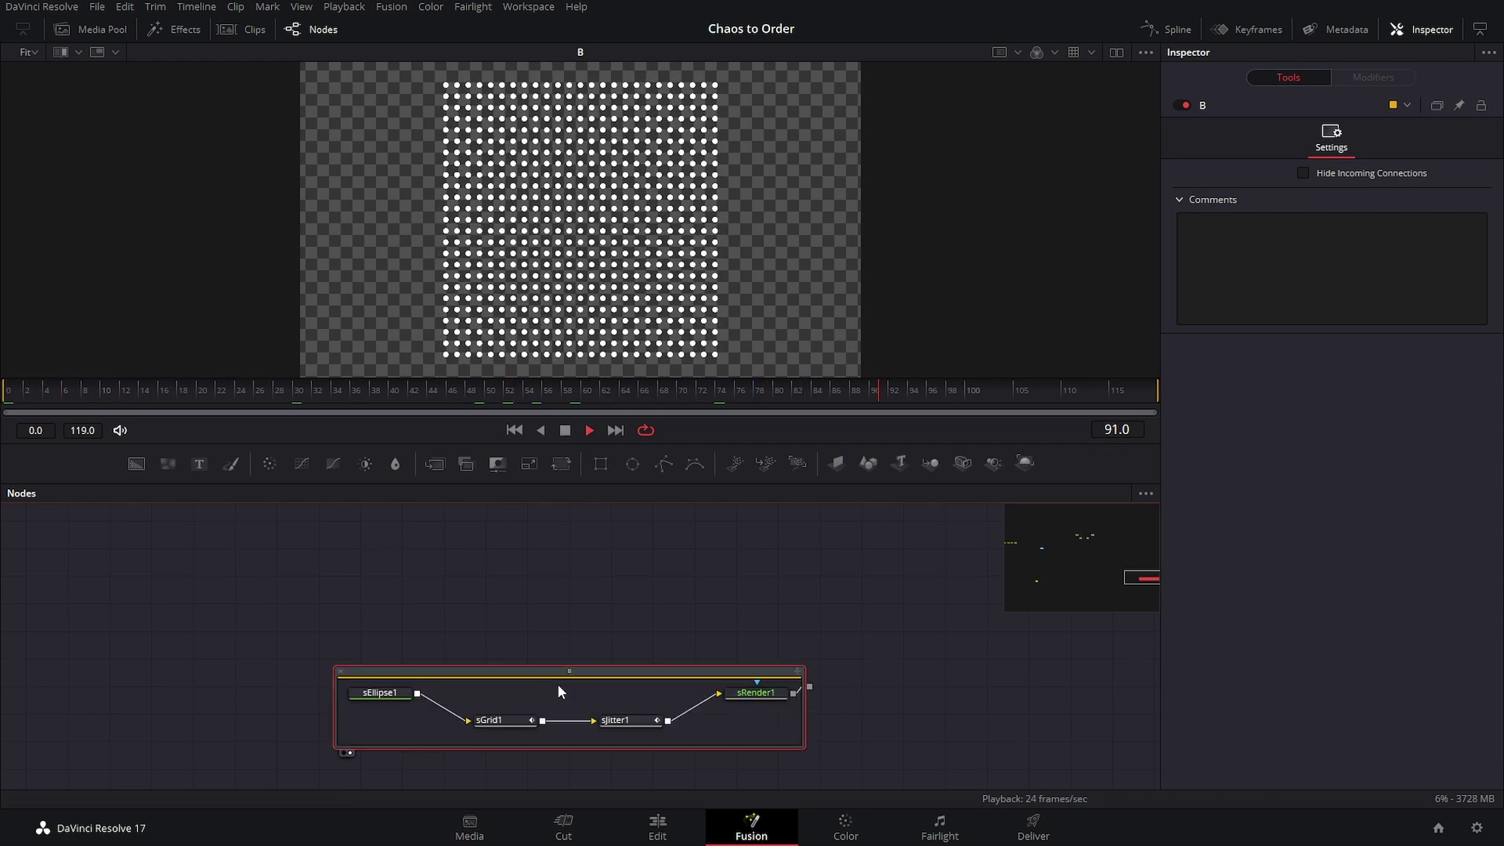
drag(679, 670, 700, 644)
click(565, 432)
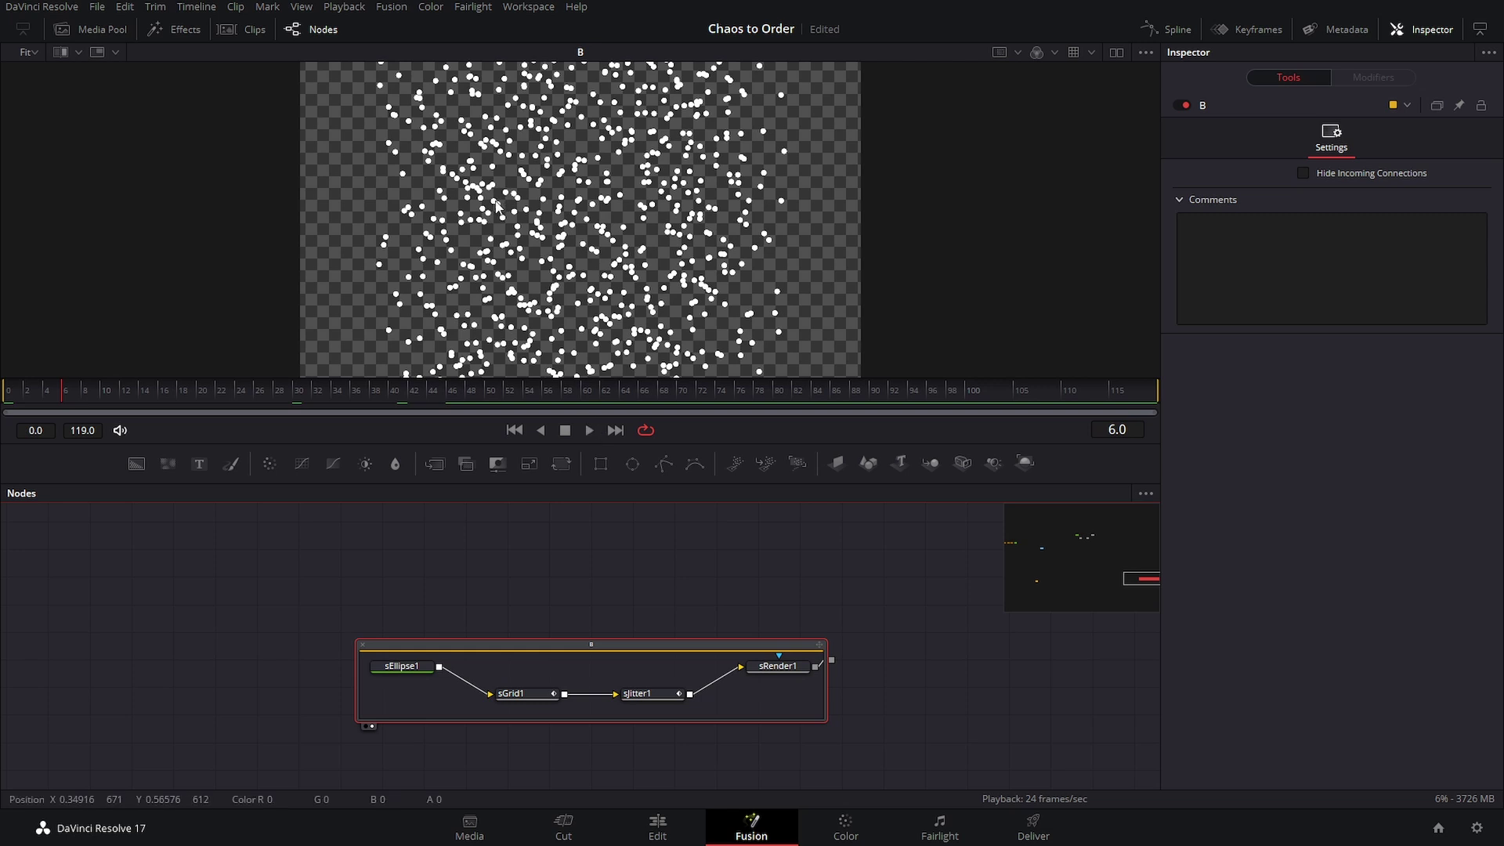
click(1017, 547)
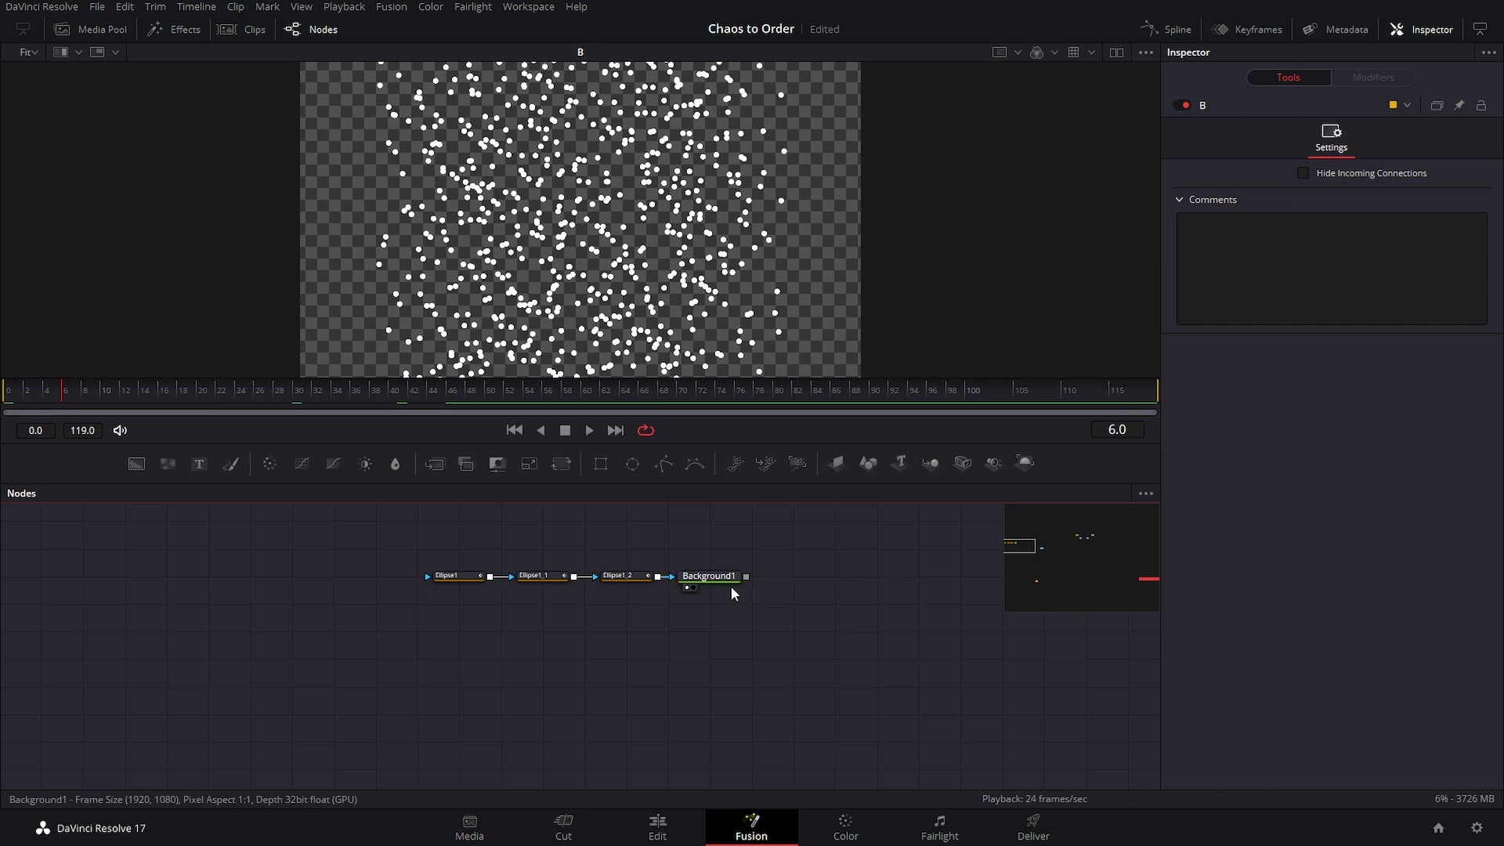
click(1142, 578)
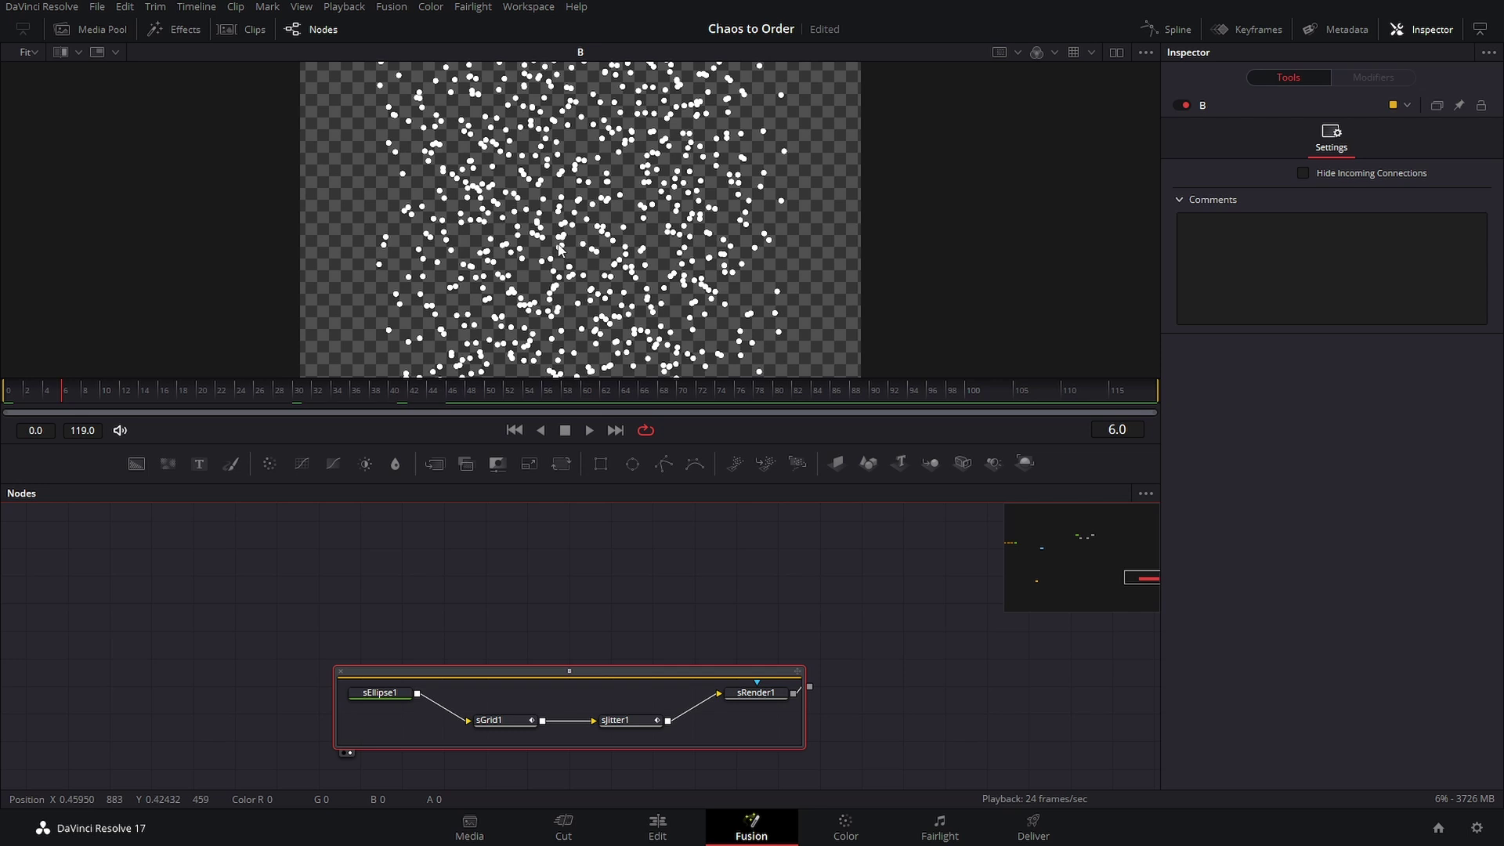
Jump to bookmark C, view it in viewer 1, play its red-green particles, and expand the group.
click(1145, 493)
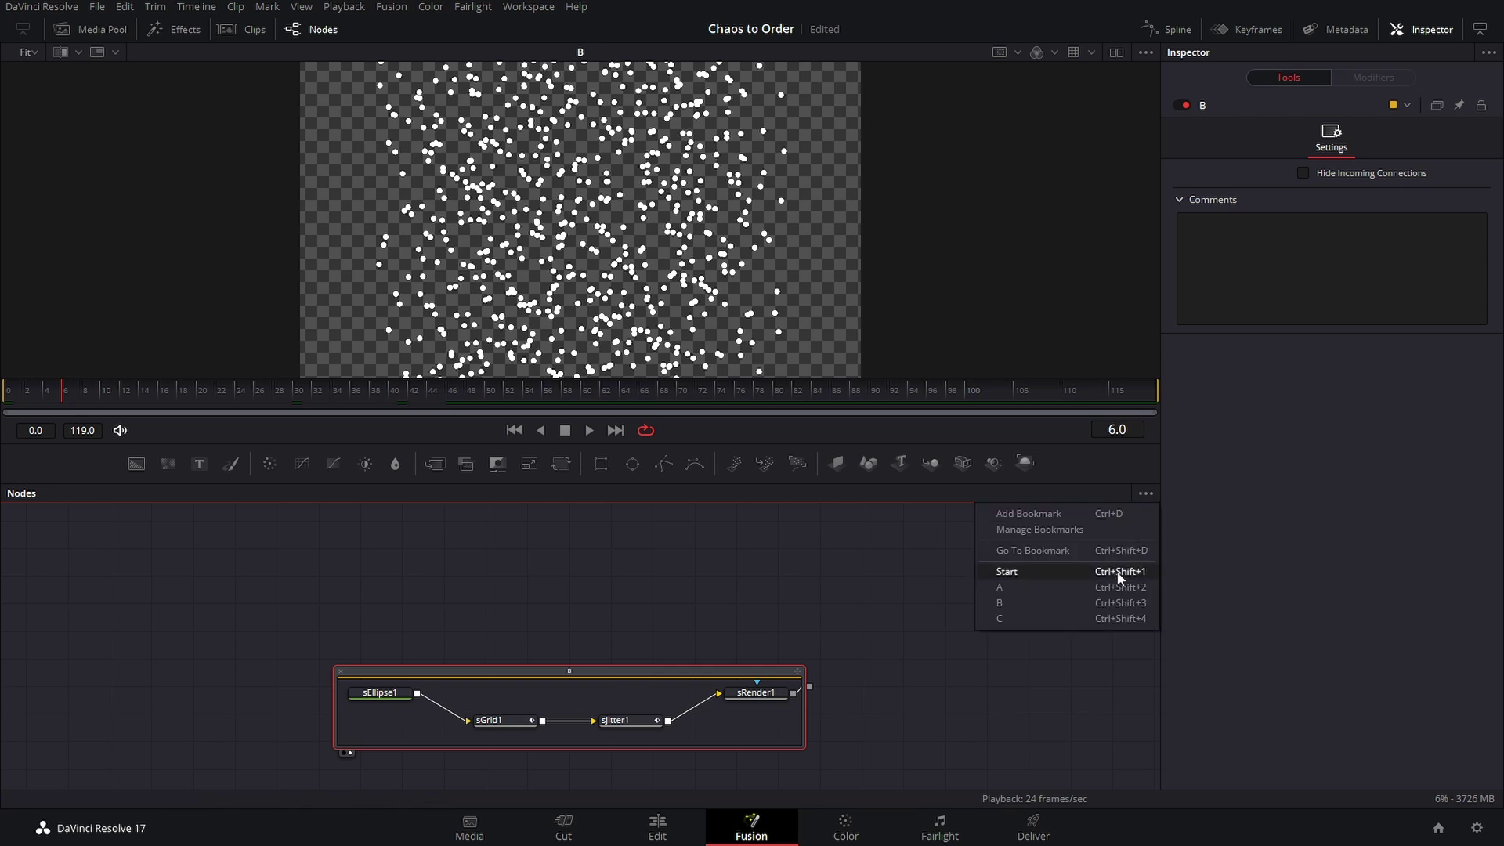
click(1084, 616)
key(1)
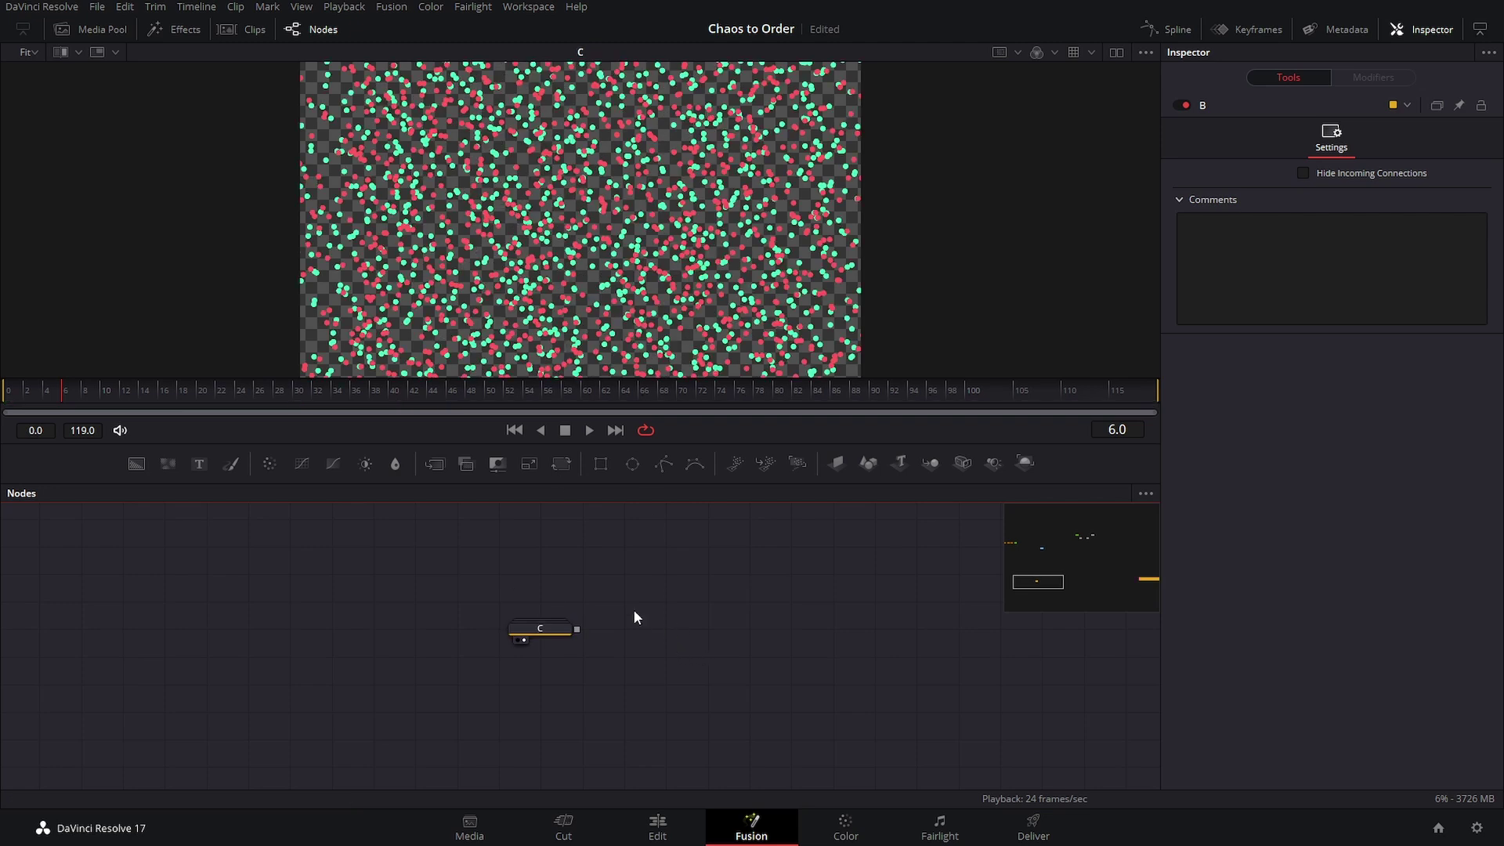
click(589, 431)
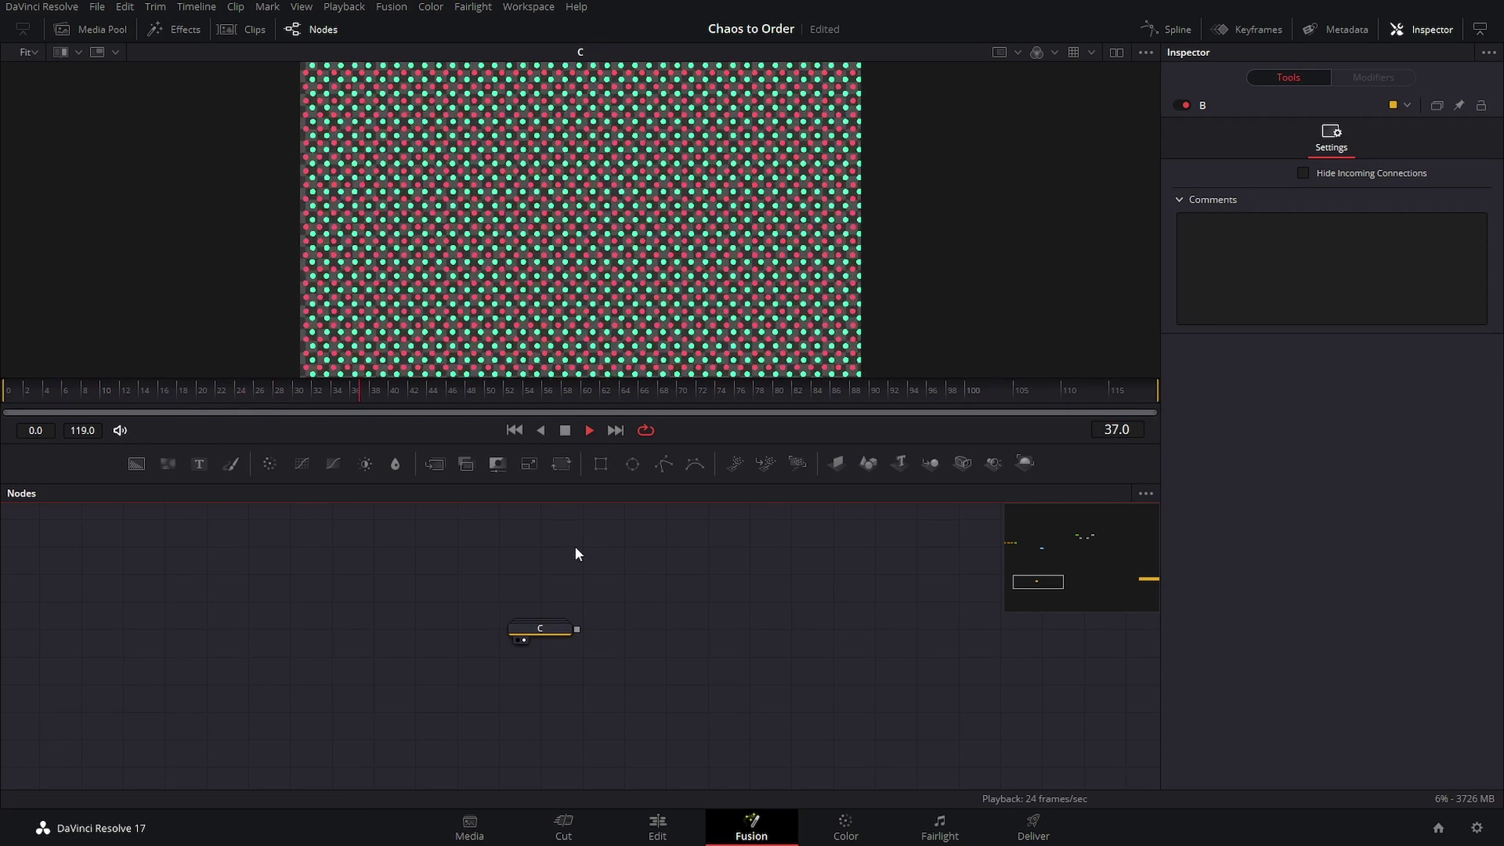
click(569, 627)
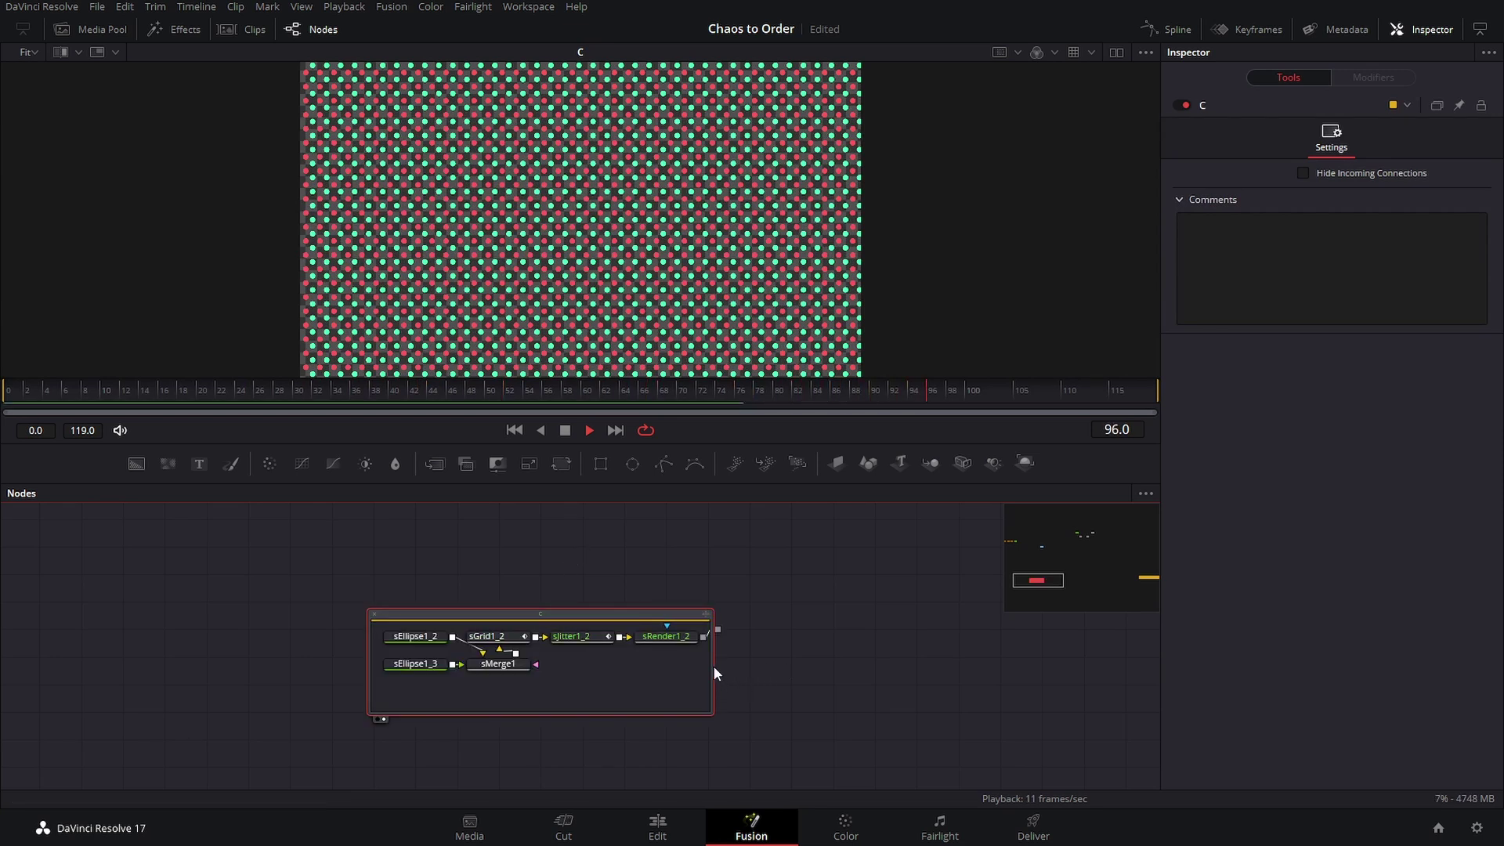
right_click(639, 617)
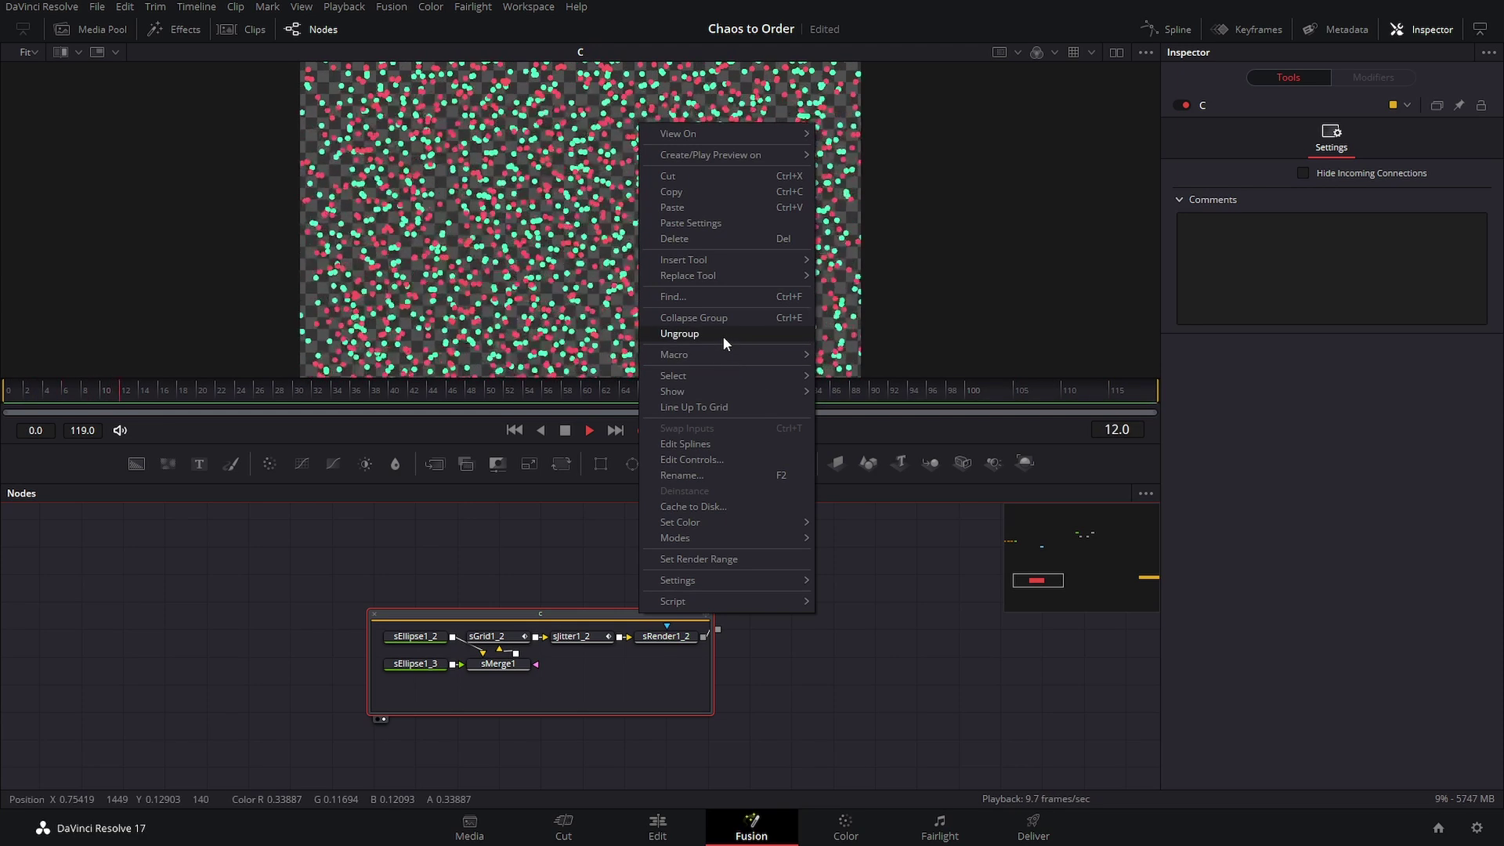
Ungroup C and inspect the Style colour settings of sEllipse1_2 and sEllipse1_3.
click(723, 334)
drag(499, 583, 791, 603)
drag(325, 583, 427, 687)
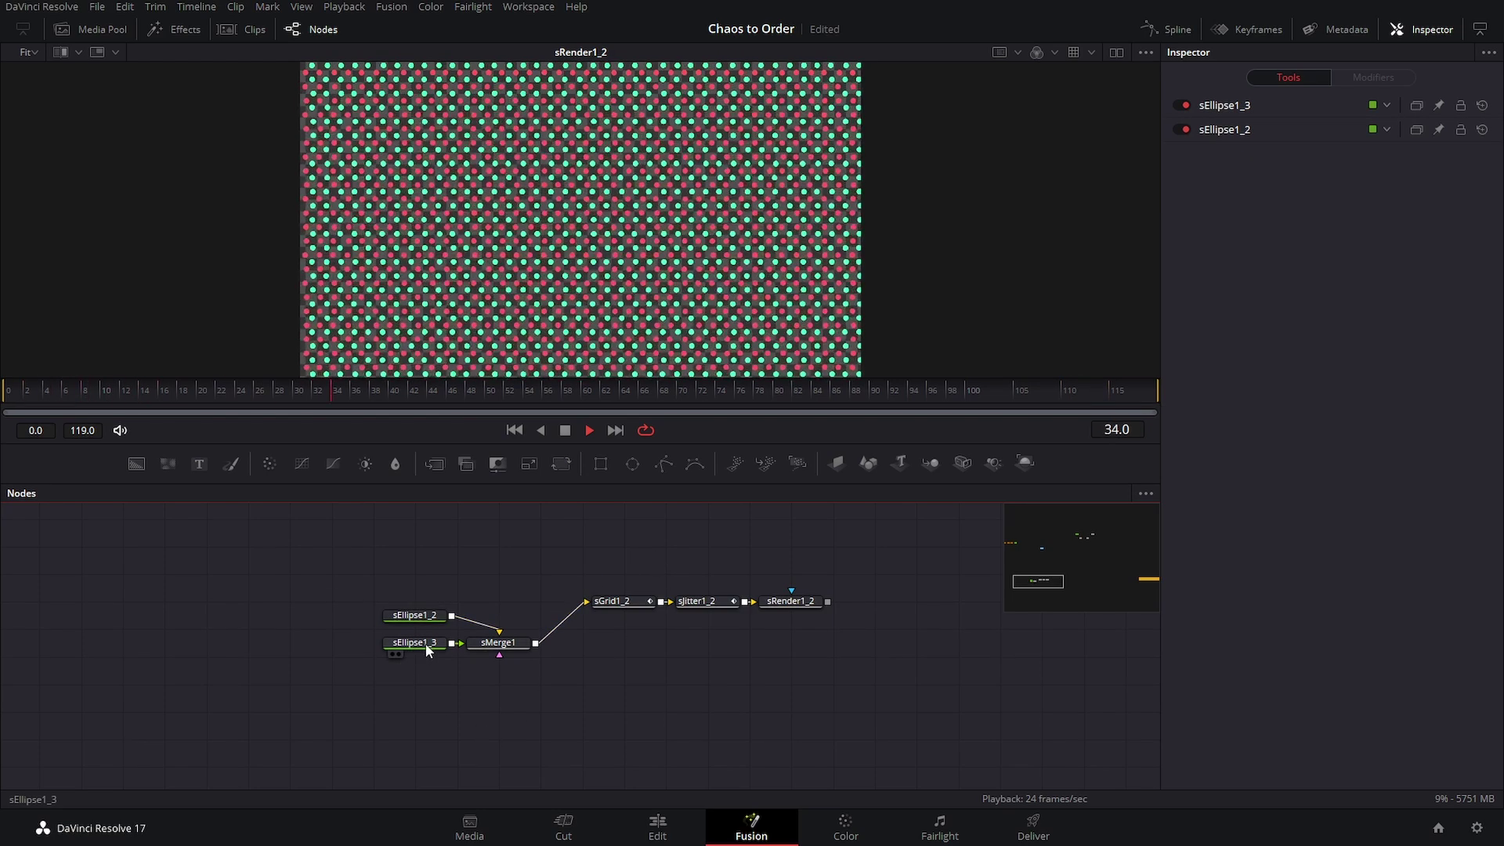
click(415, 619)
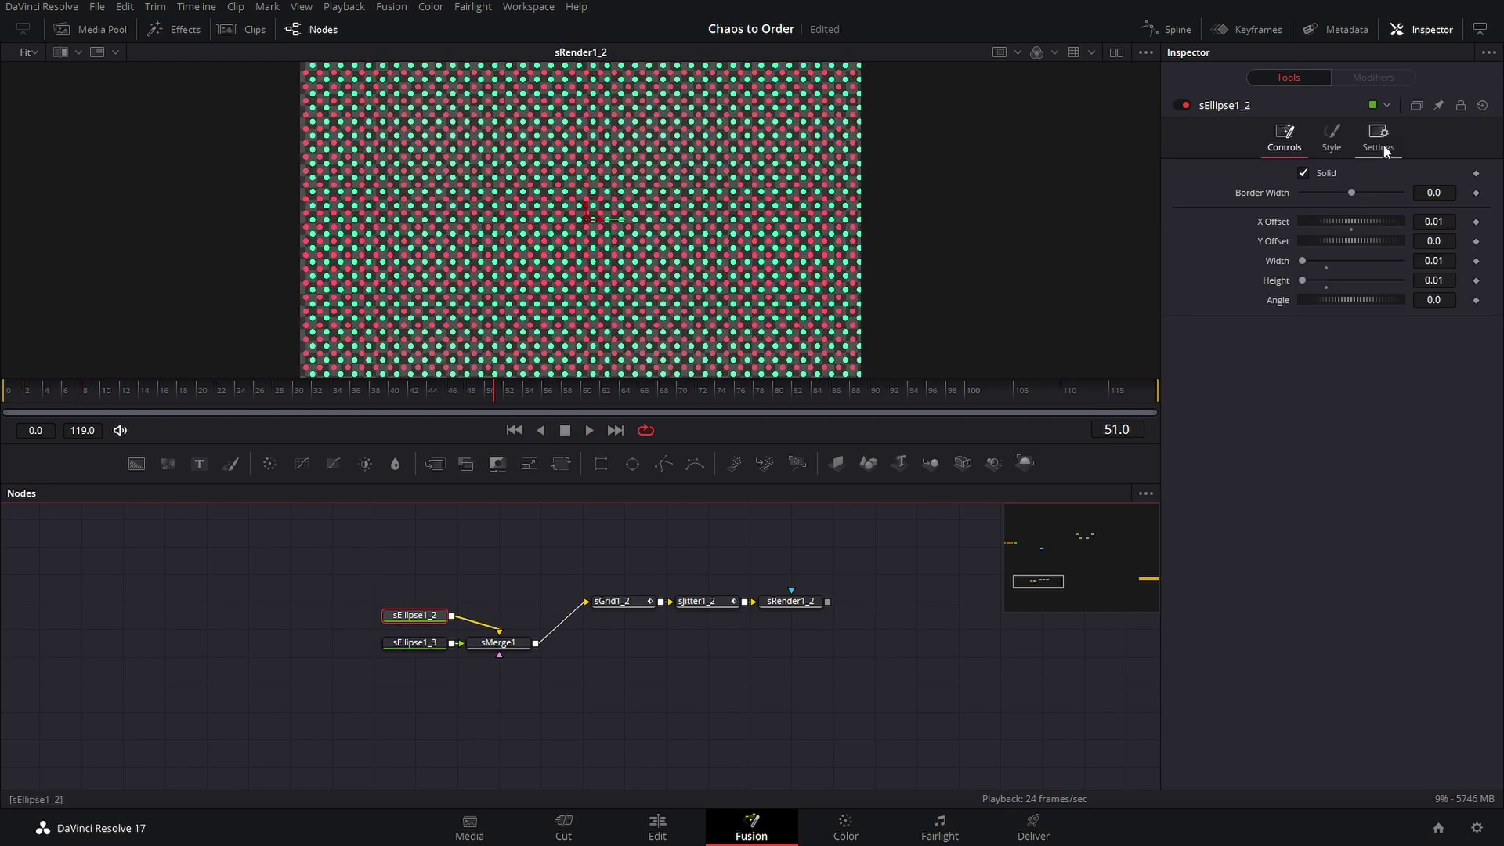
click(1332, 138)
click(409, 643)
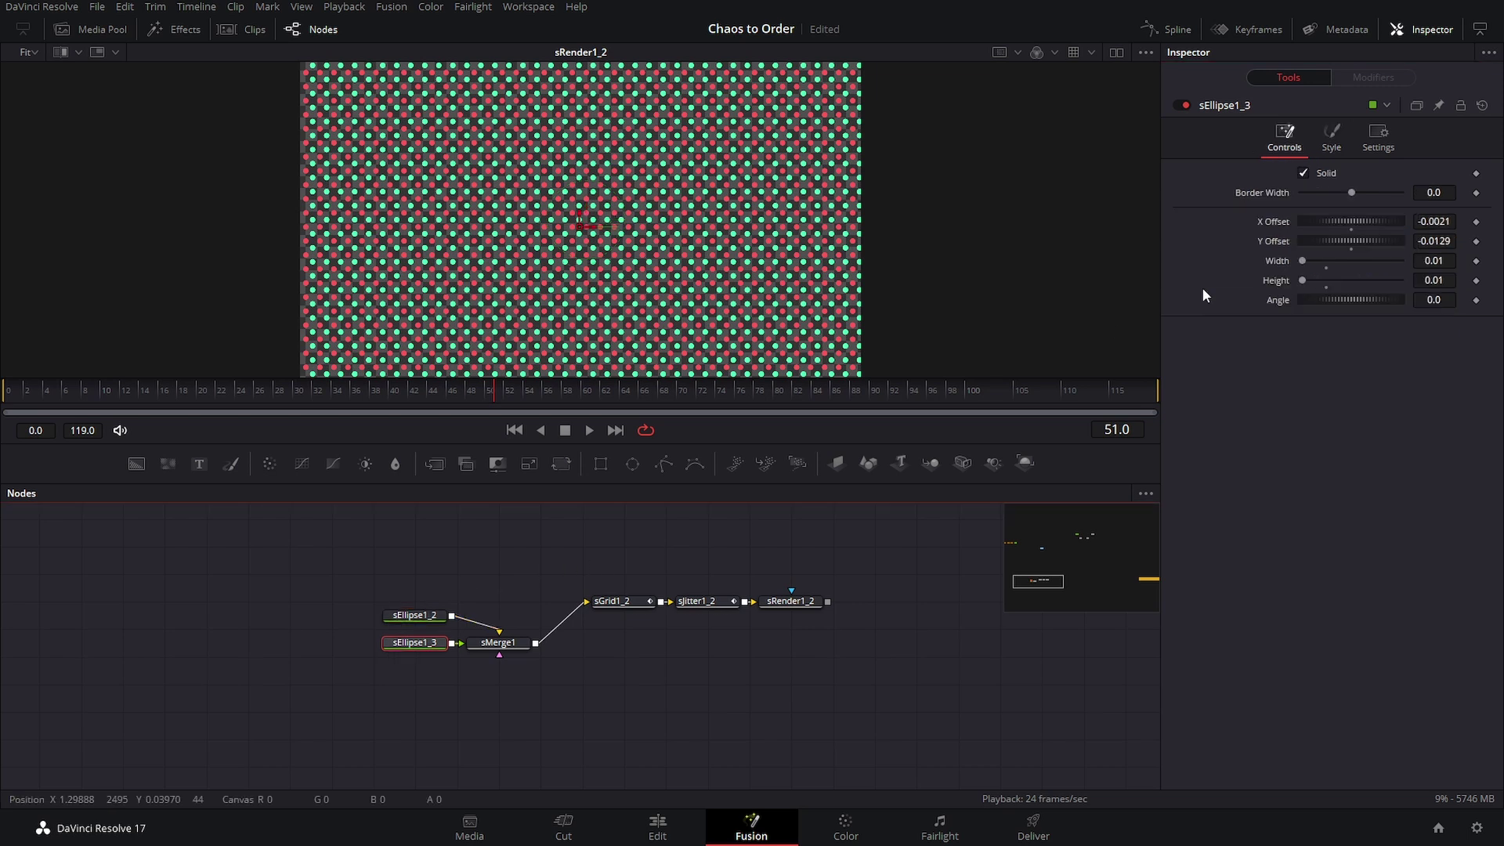
click(1332, 137)
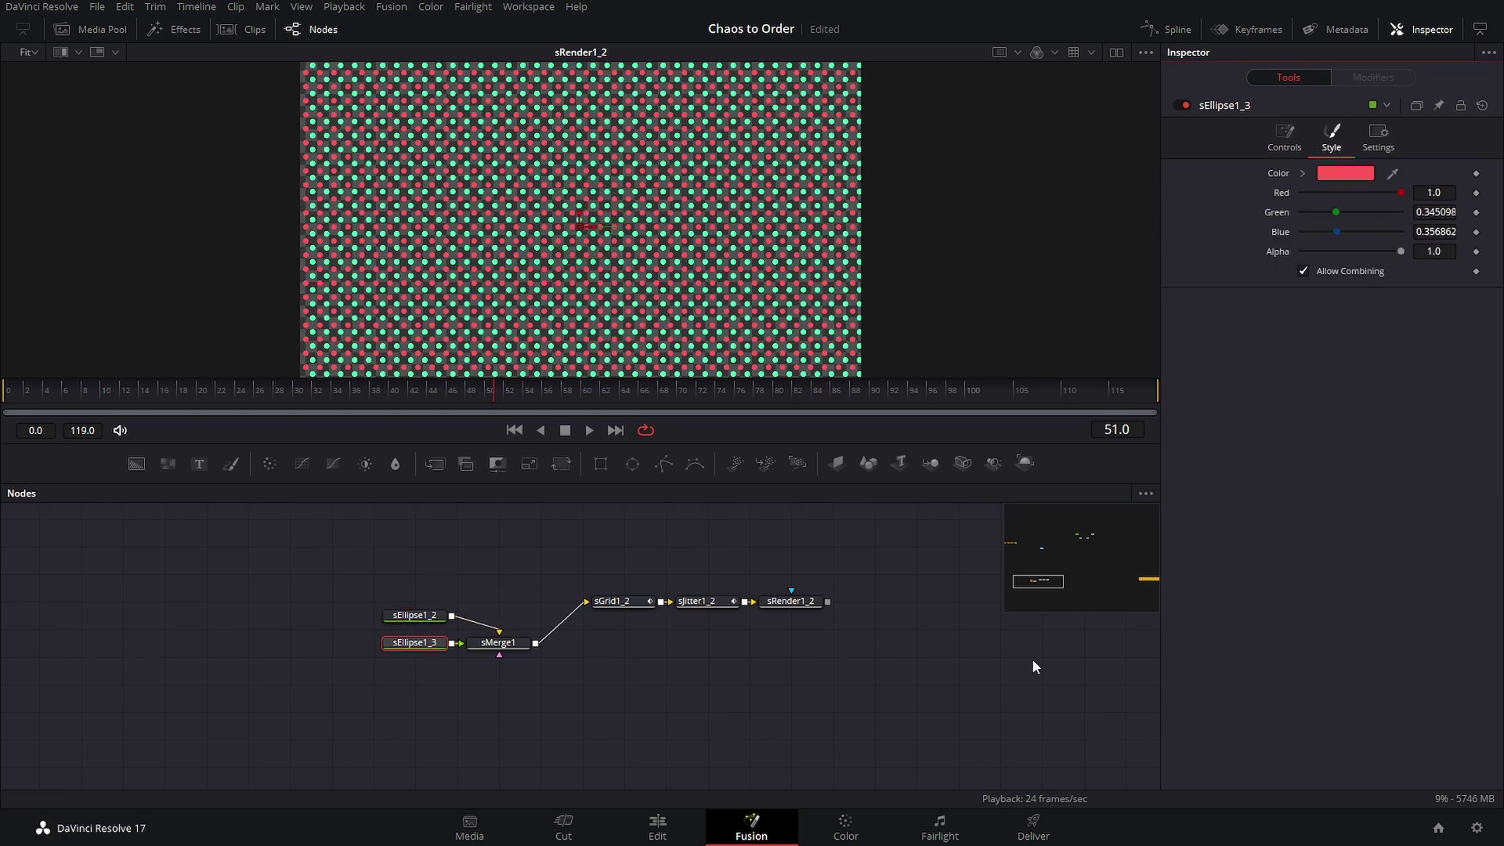
Move sGrid1_2 and sJitter1_2 below the chain and wire sMerge1 straight into sRender1_2.
drag(631, 572, 716, 616)
drag(709, 603, 729, 687)
drag(536, 645, 754, 602)
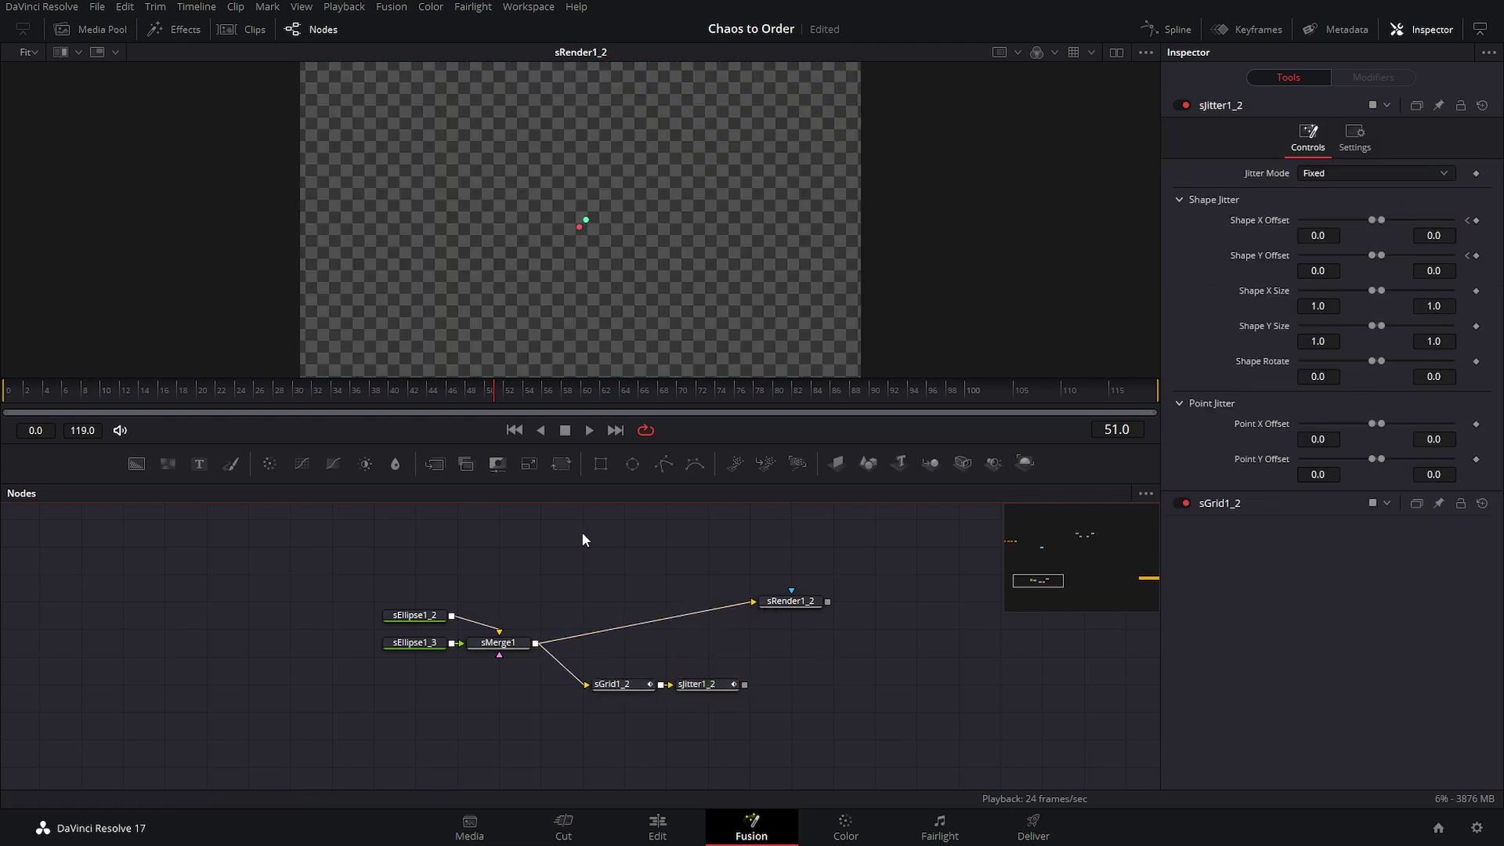
Inspect sGrid1_2's cell and offset settings, then play the comp from the start to frame 42.
drag(390, 586, 501, 658)
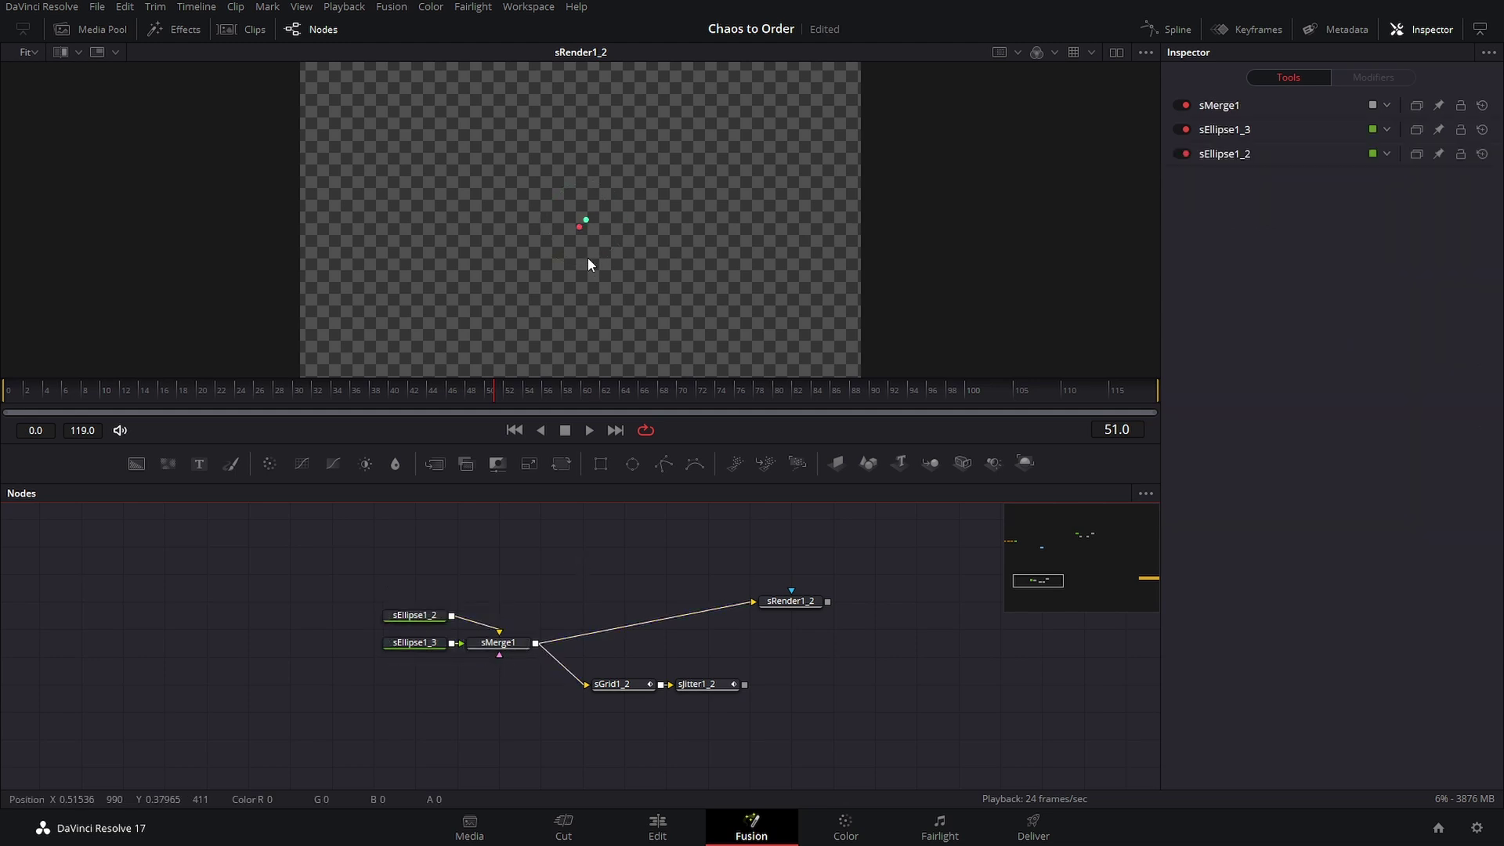
drag(707, 693, 754, 603)
click(897, 706)
click(619, 684)
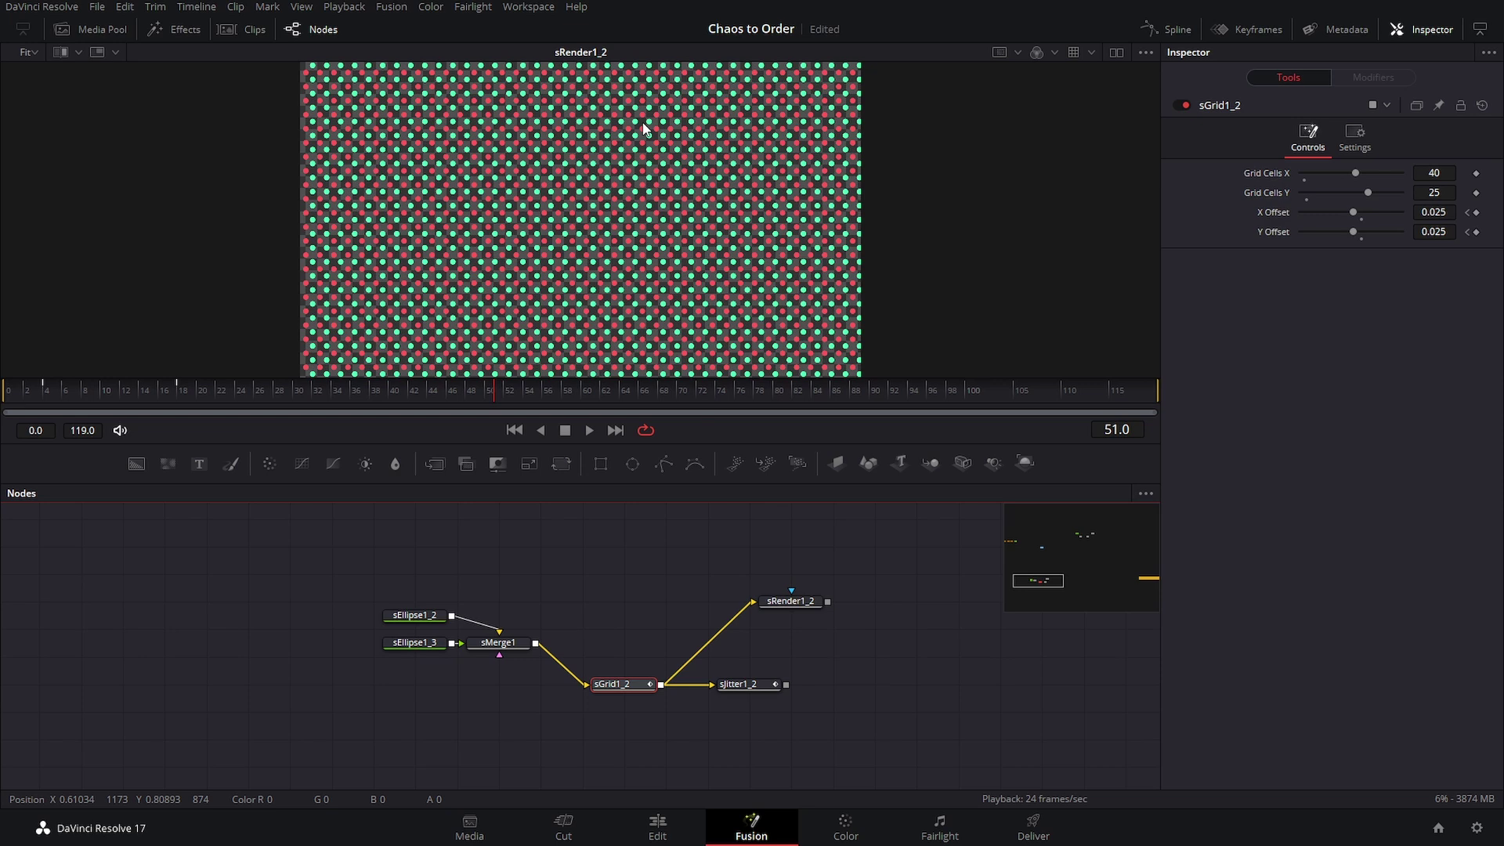
click(22, 390)
click(588, 430)
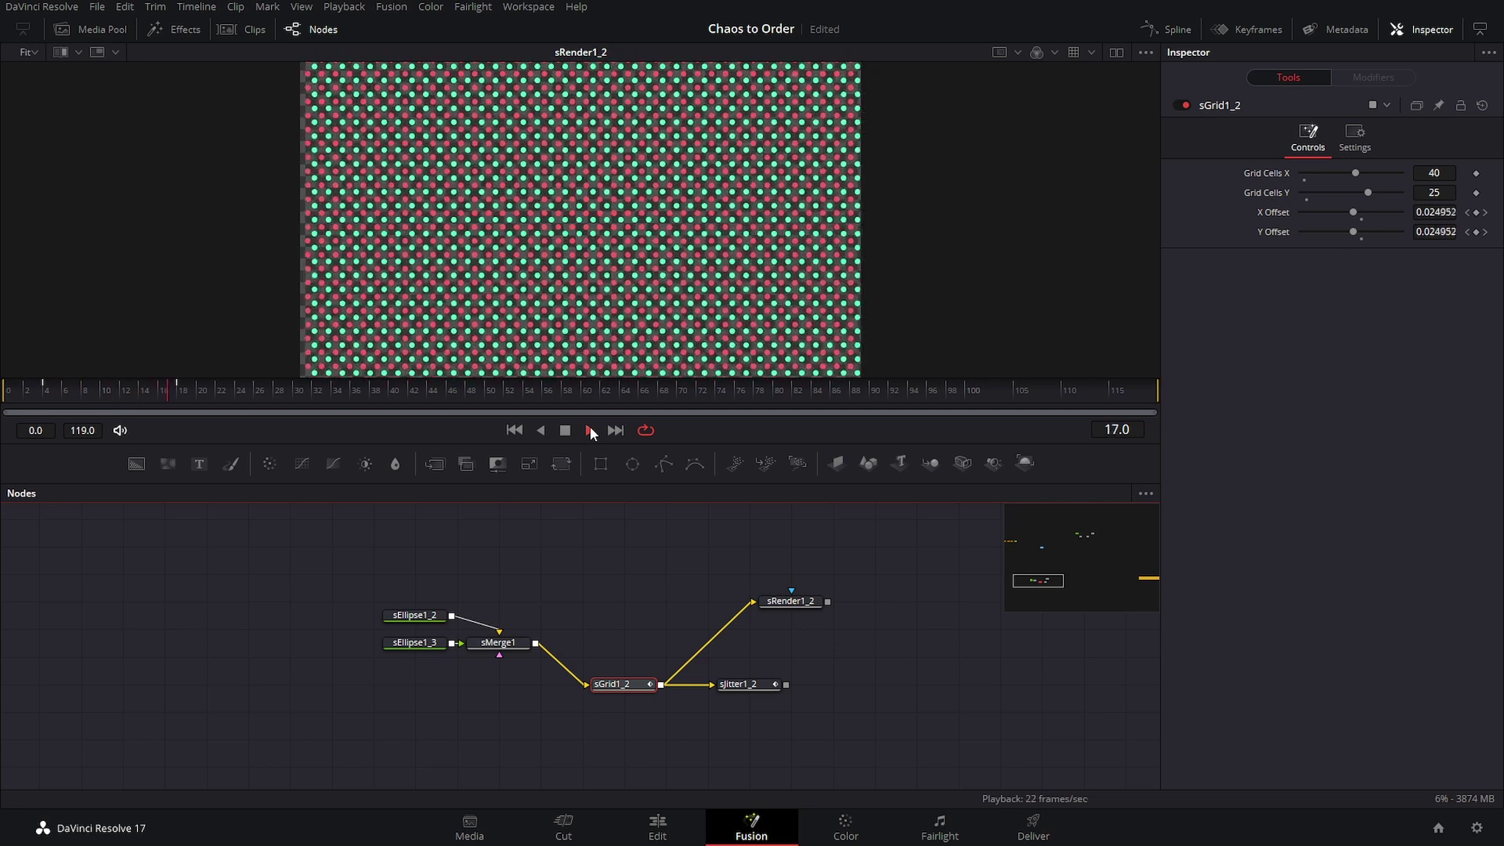
click(564, 431)
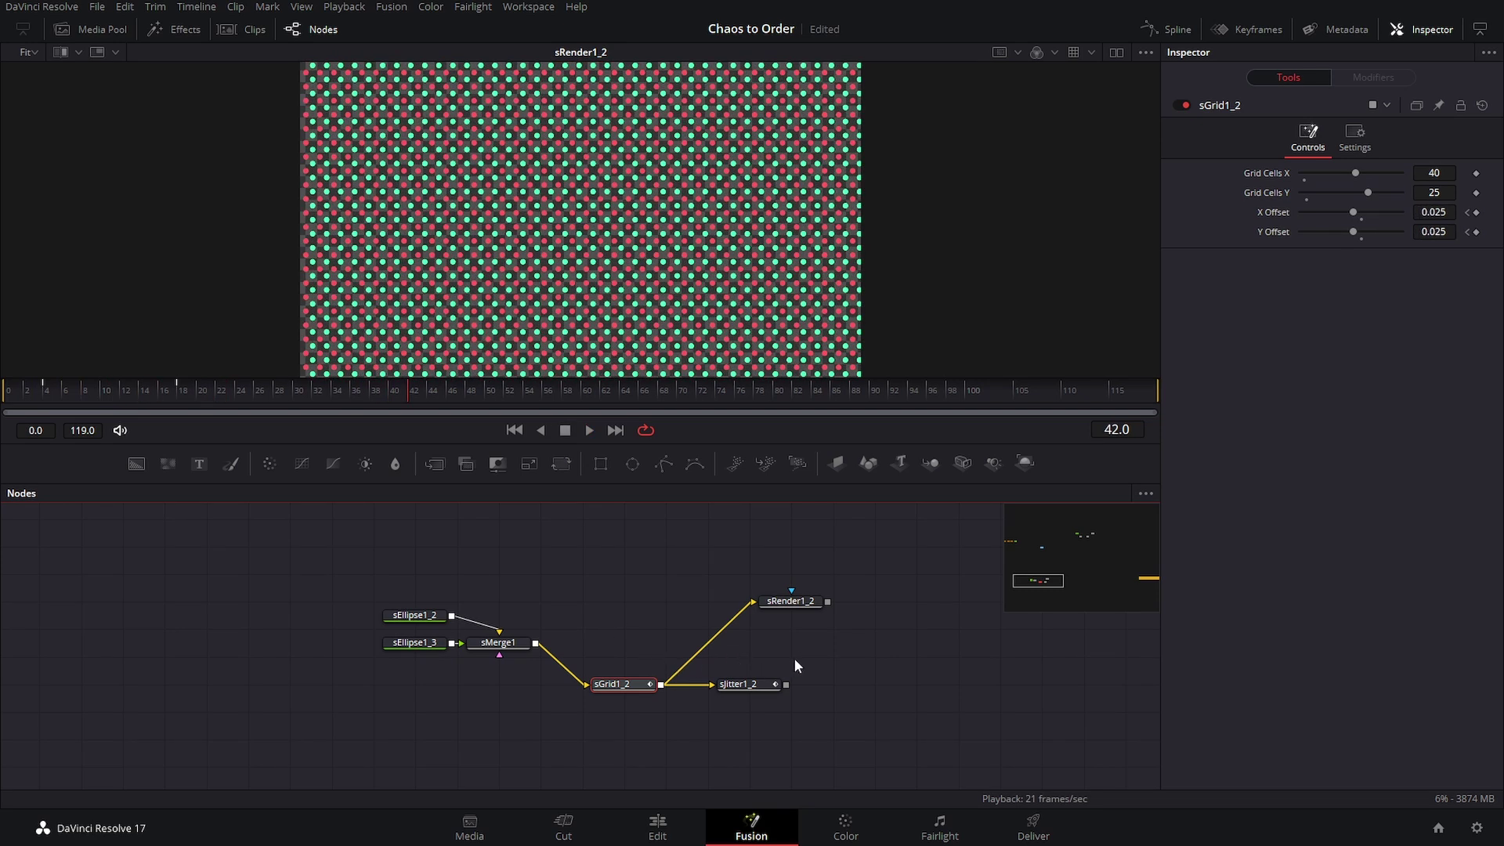
Connect sJitter1_2's output to sRender1_2 and play the jittered dots from an early frame.
click(785, 602)
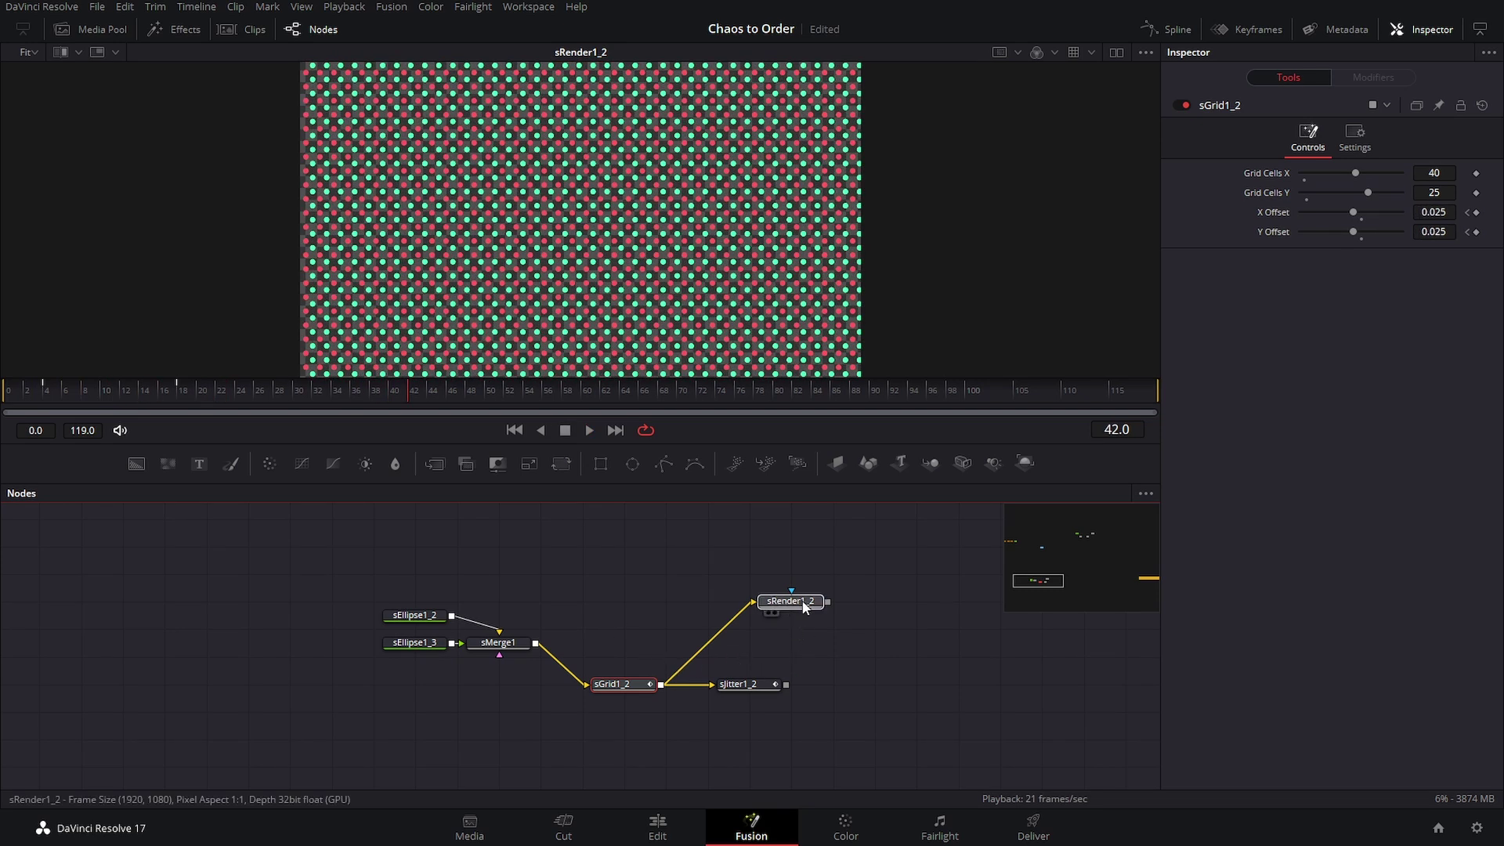
drag(787, 689, 876, 602)
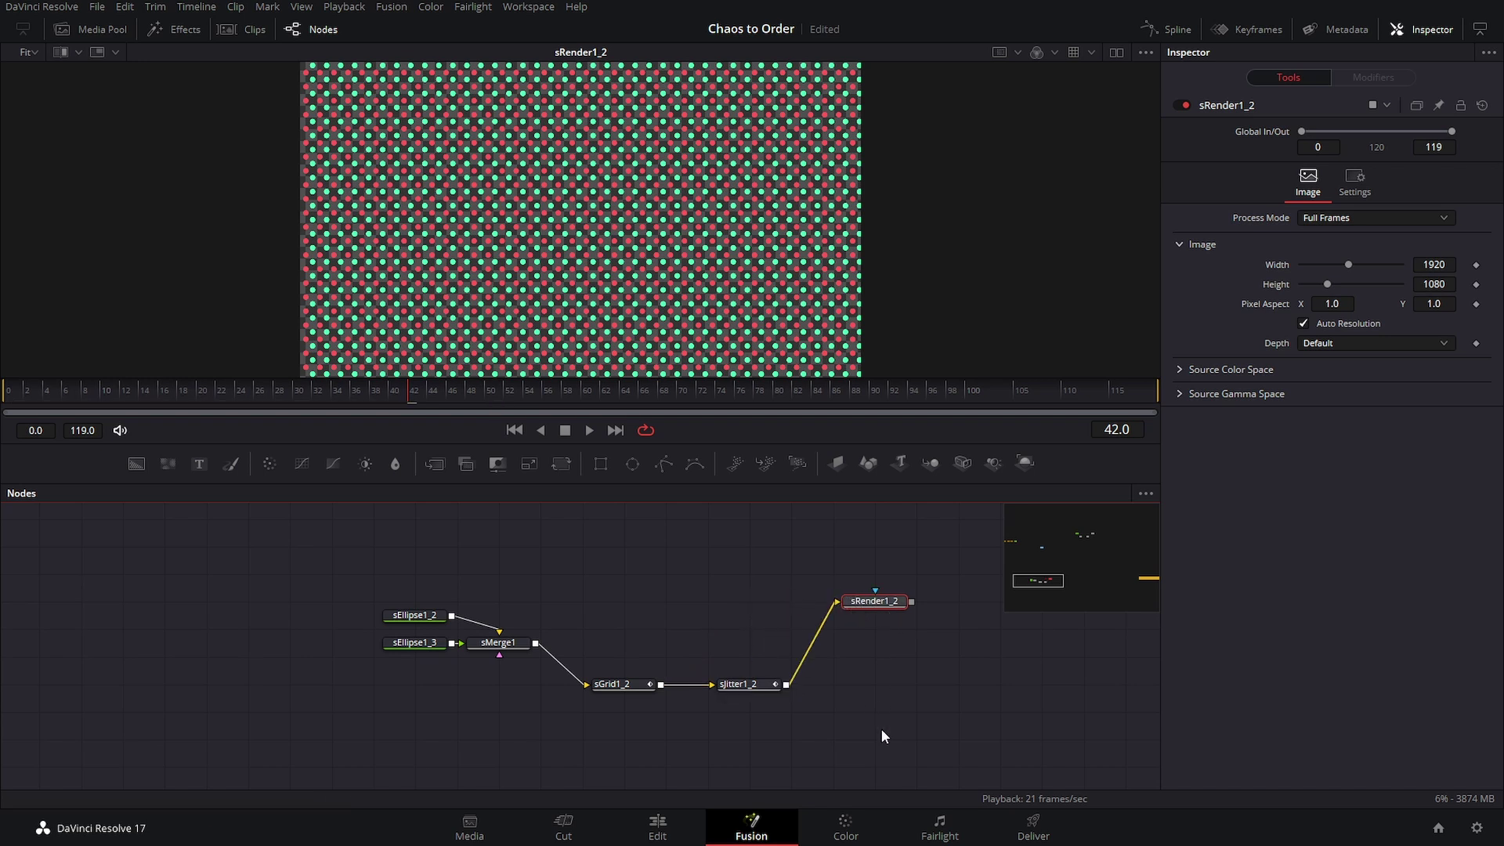
click(748, 684)
drag(70, 395, 12, 399)
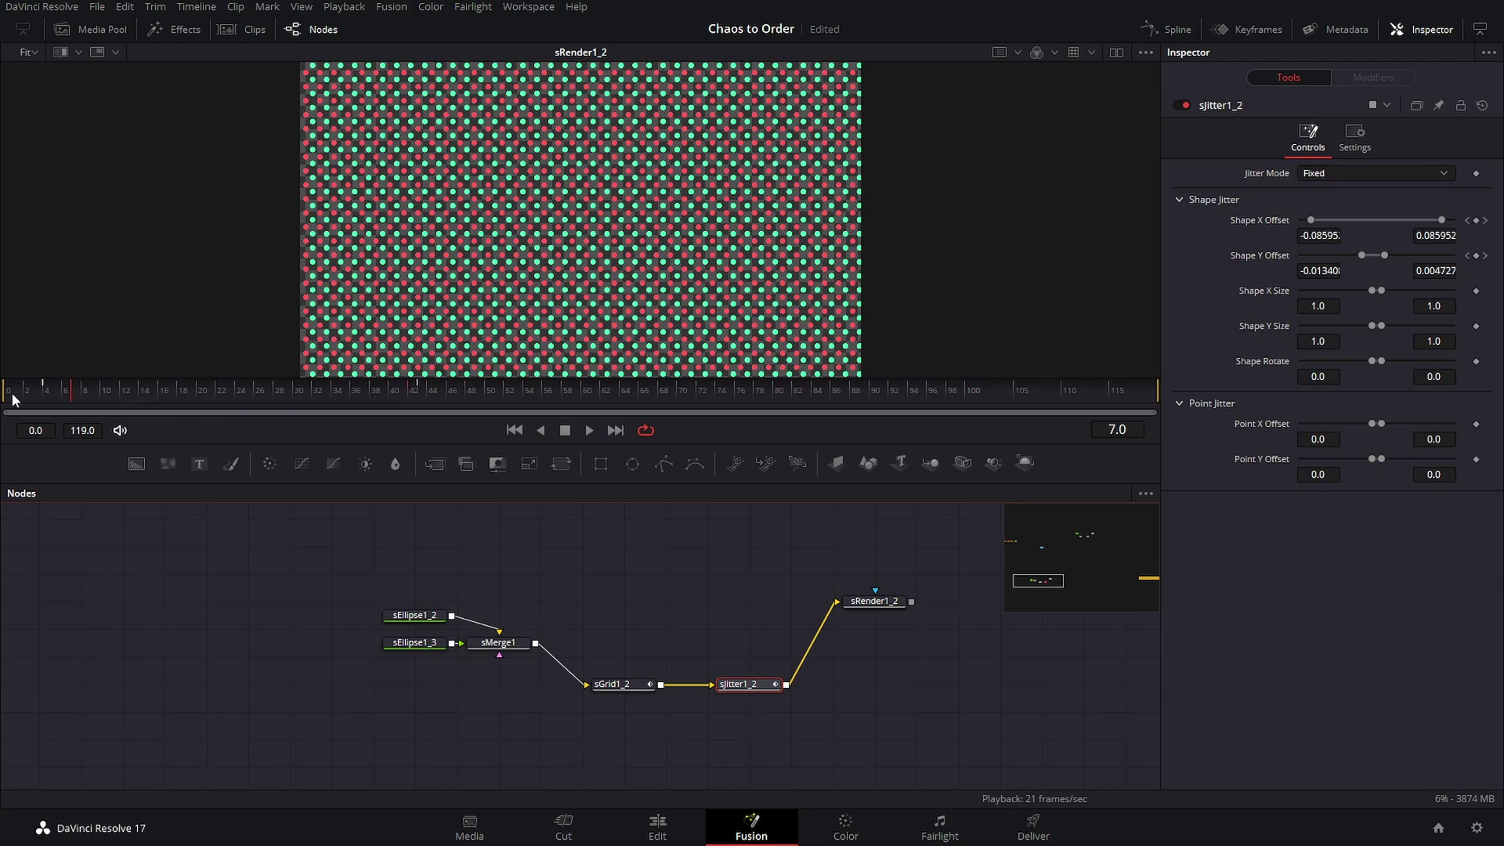
click(672, 589)
click(589, 432)
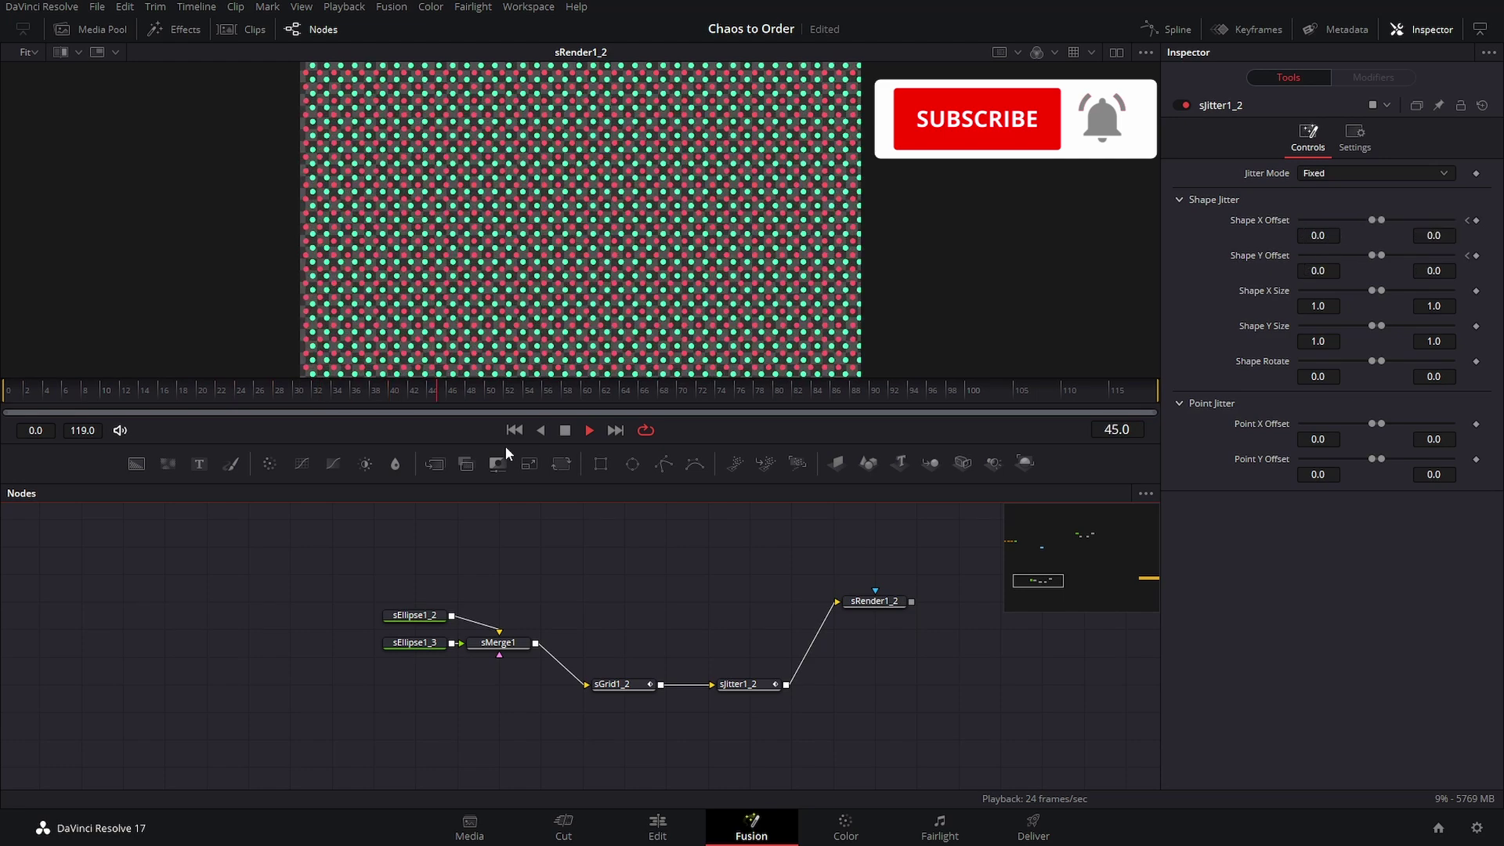
Raise the grid and jitter nodes, Line Up All Tools To Grid, and align sRender1_2 in the row.
drag(605, 643, 740, 700)
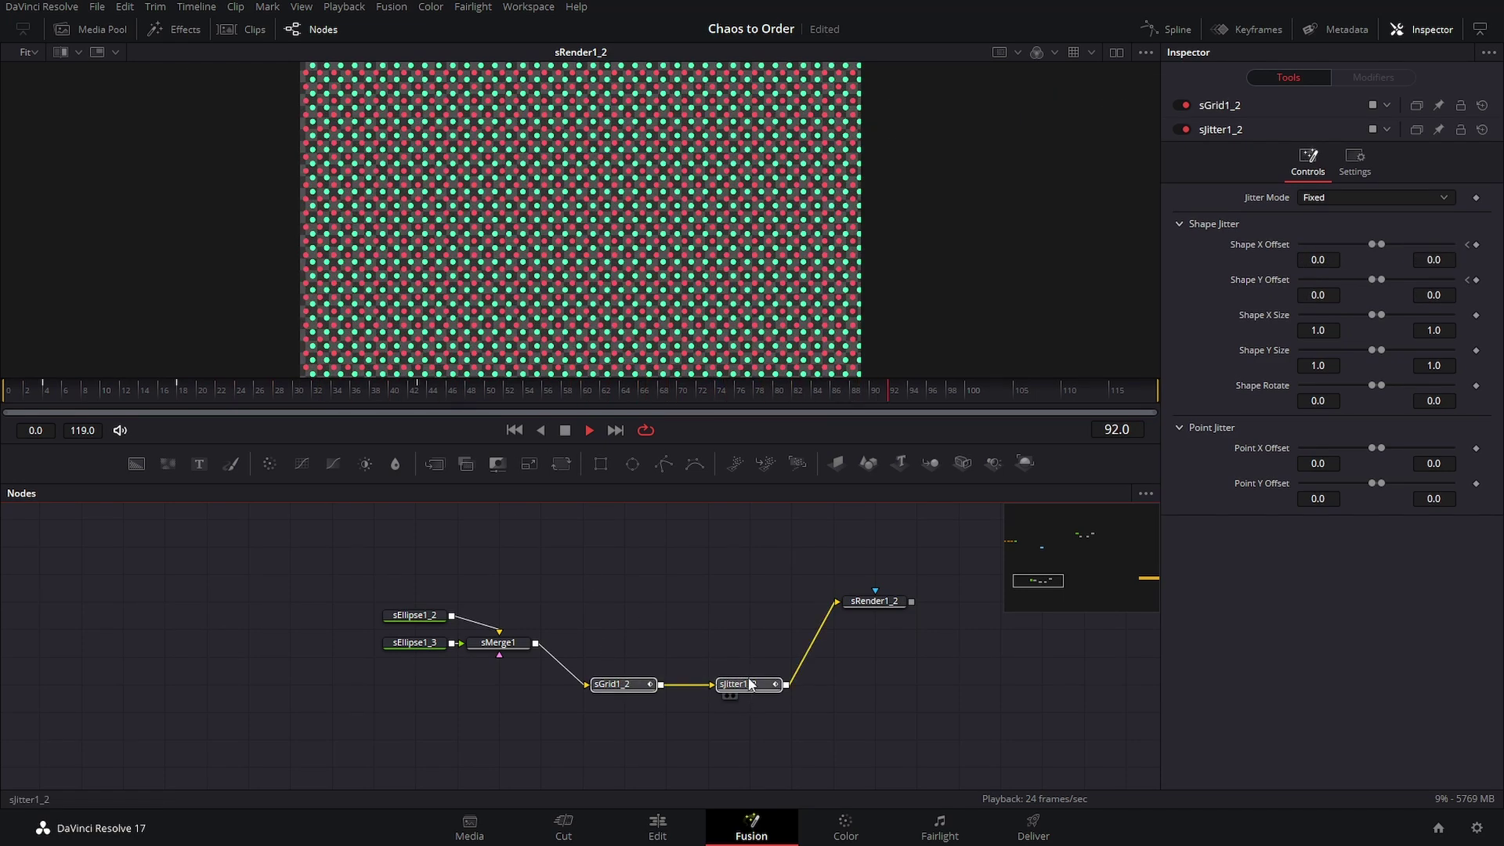
drag(618, 684, 619, 628)
drag(656, 581, 875, 629)
right_click(771, 569)
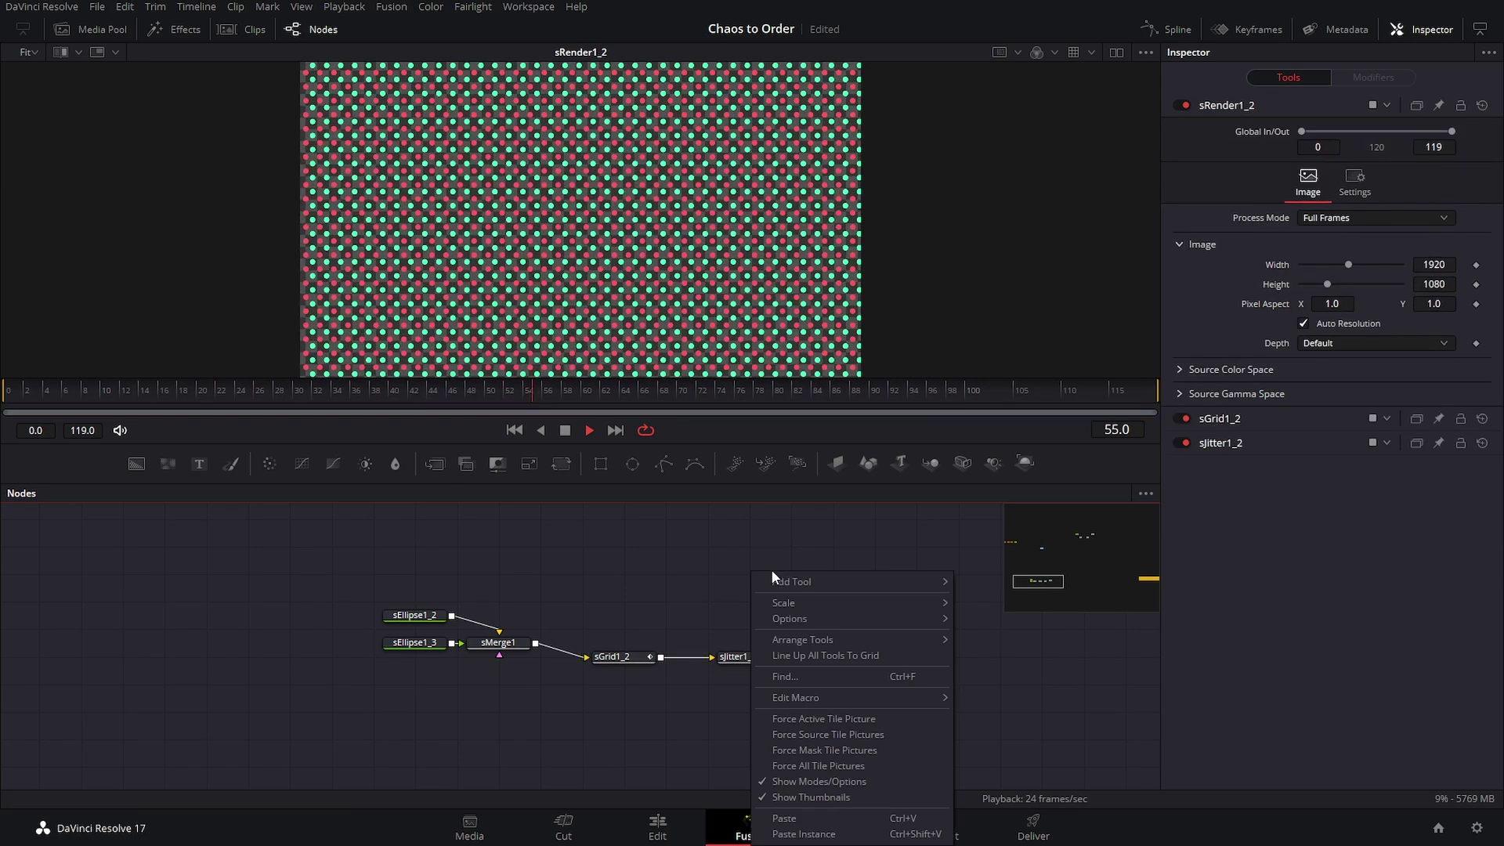
click(837, 657)
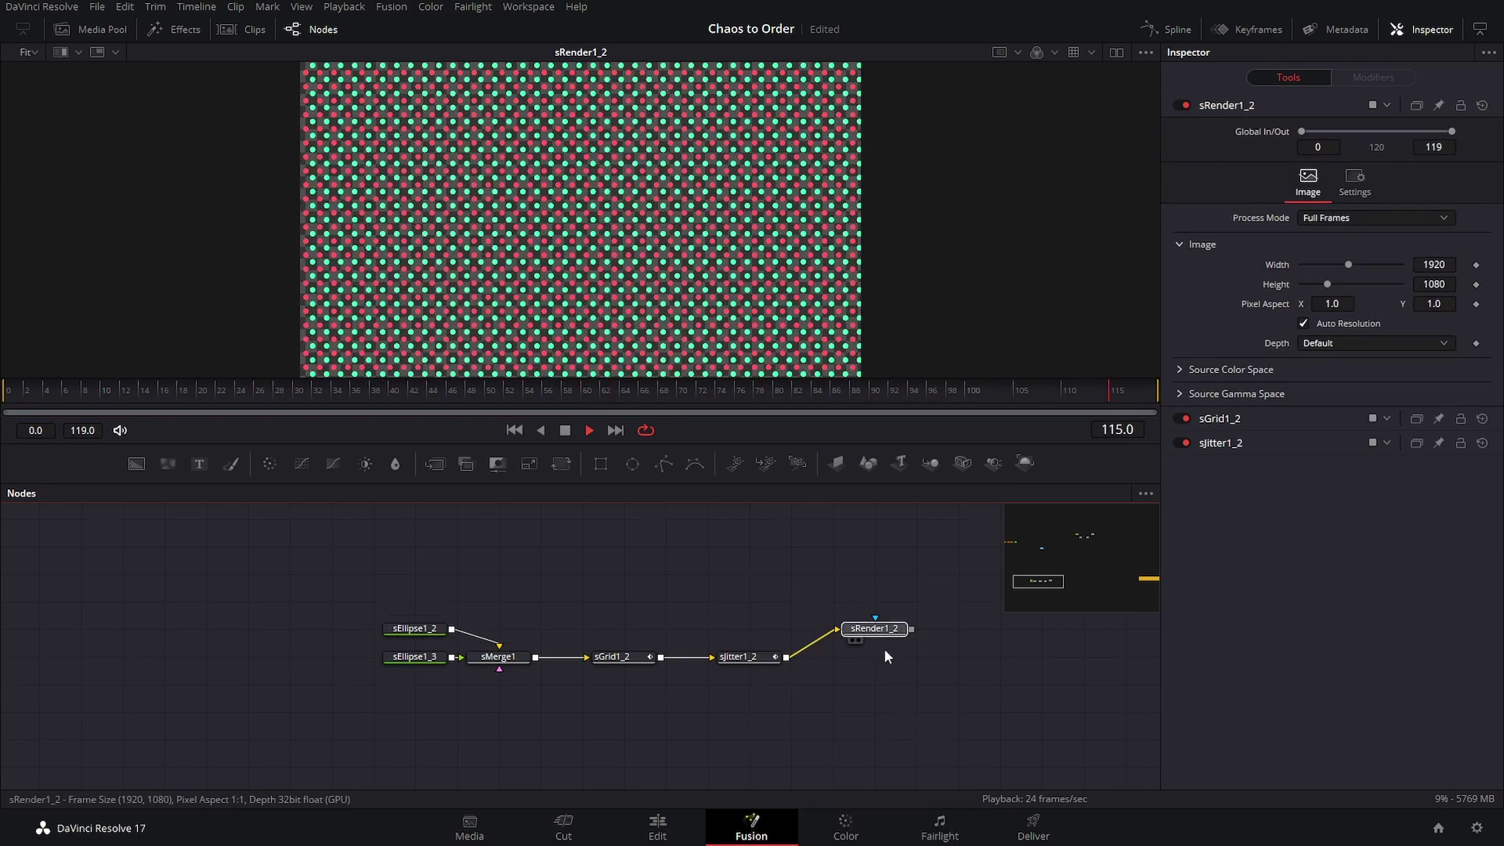
drag(878, 630, 878, 658)
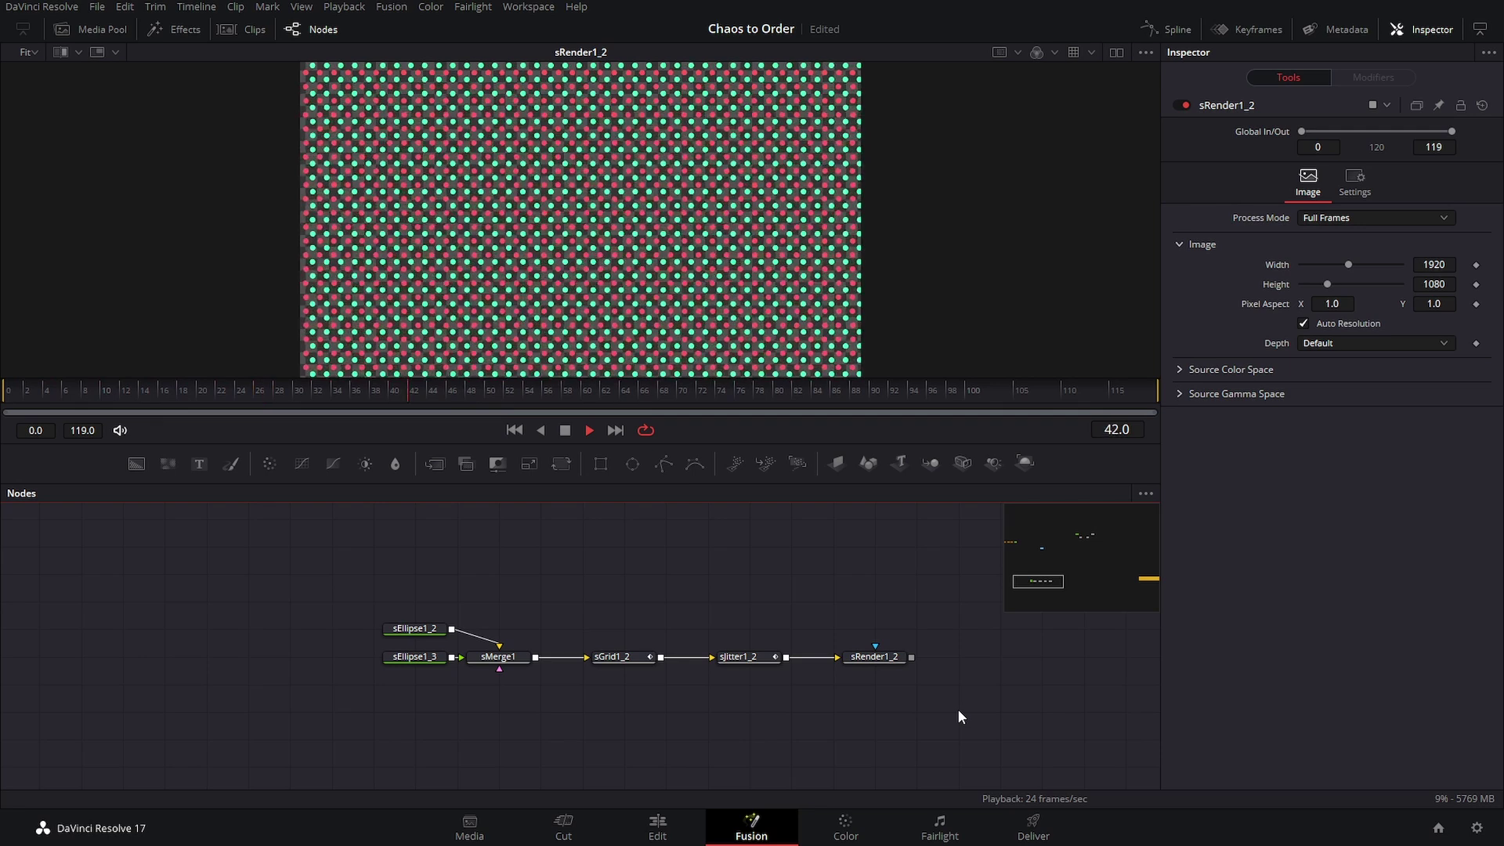
Check sRender1_2's general settings, then return to its image settings.
click(897, 658)
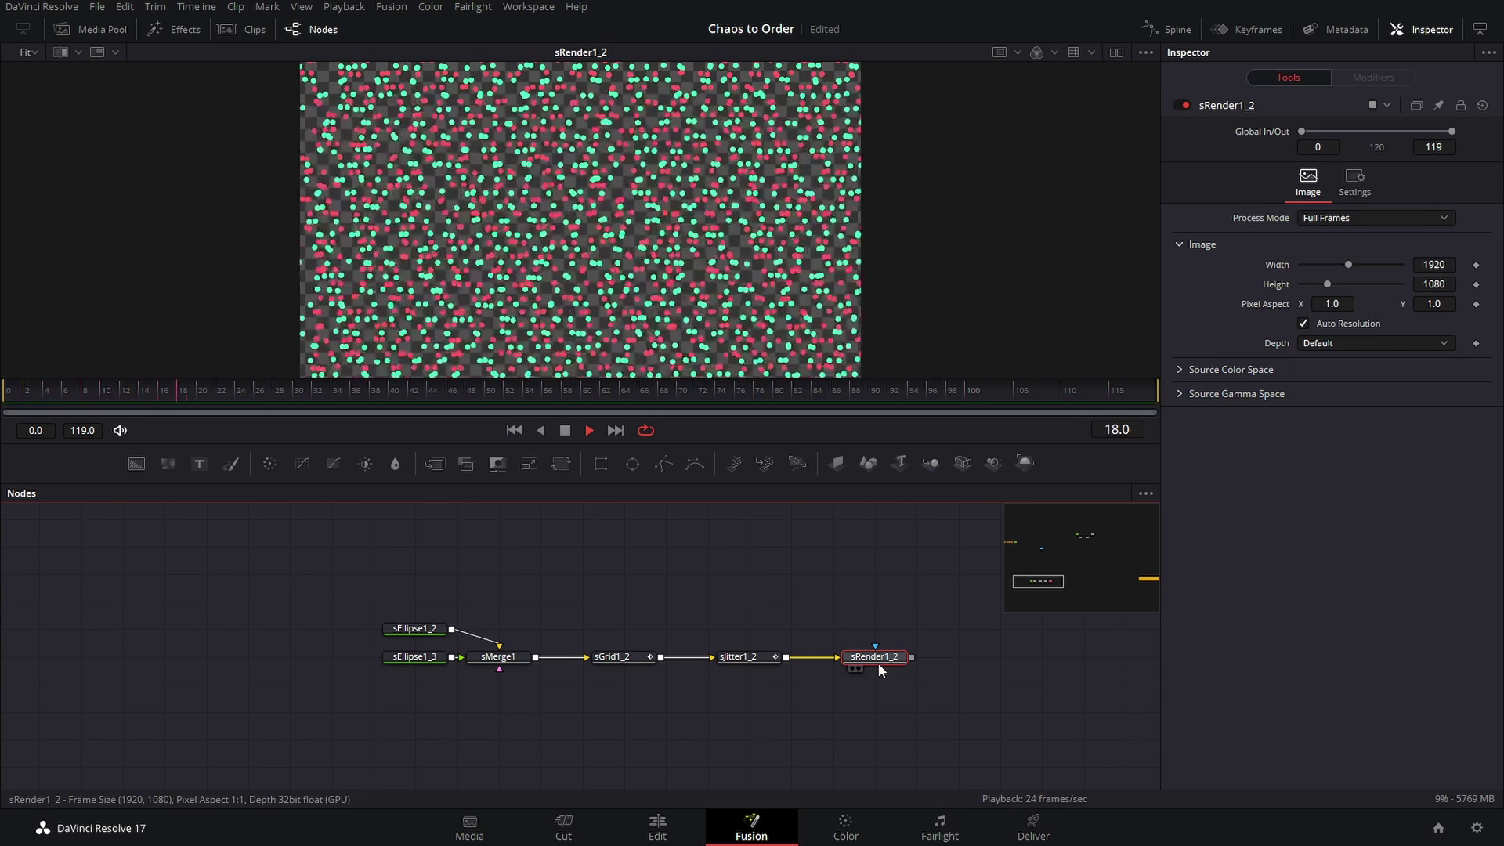
click(1354, 182)
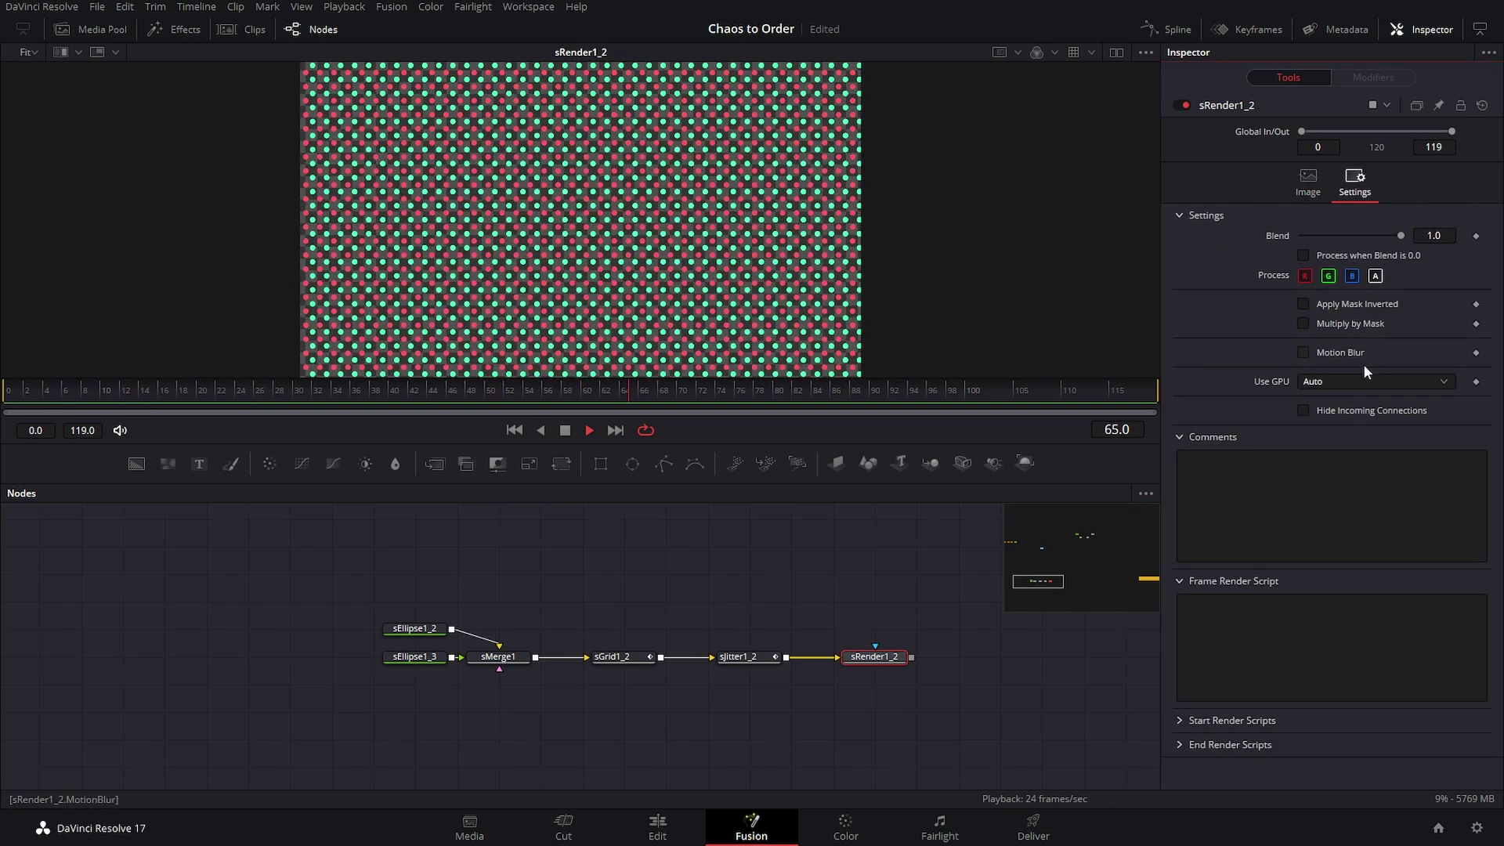
click(1308, 185)
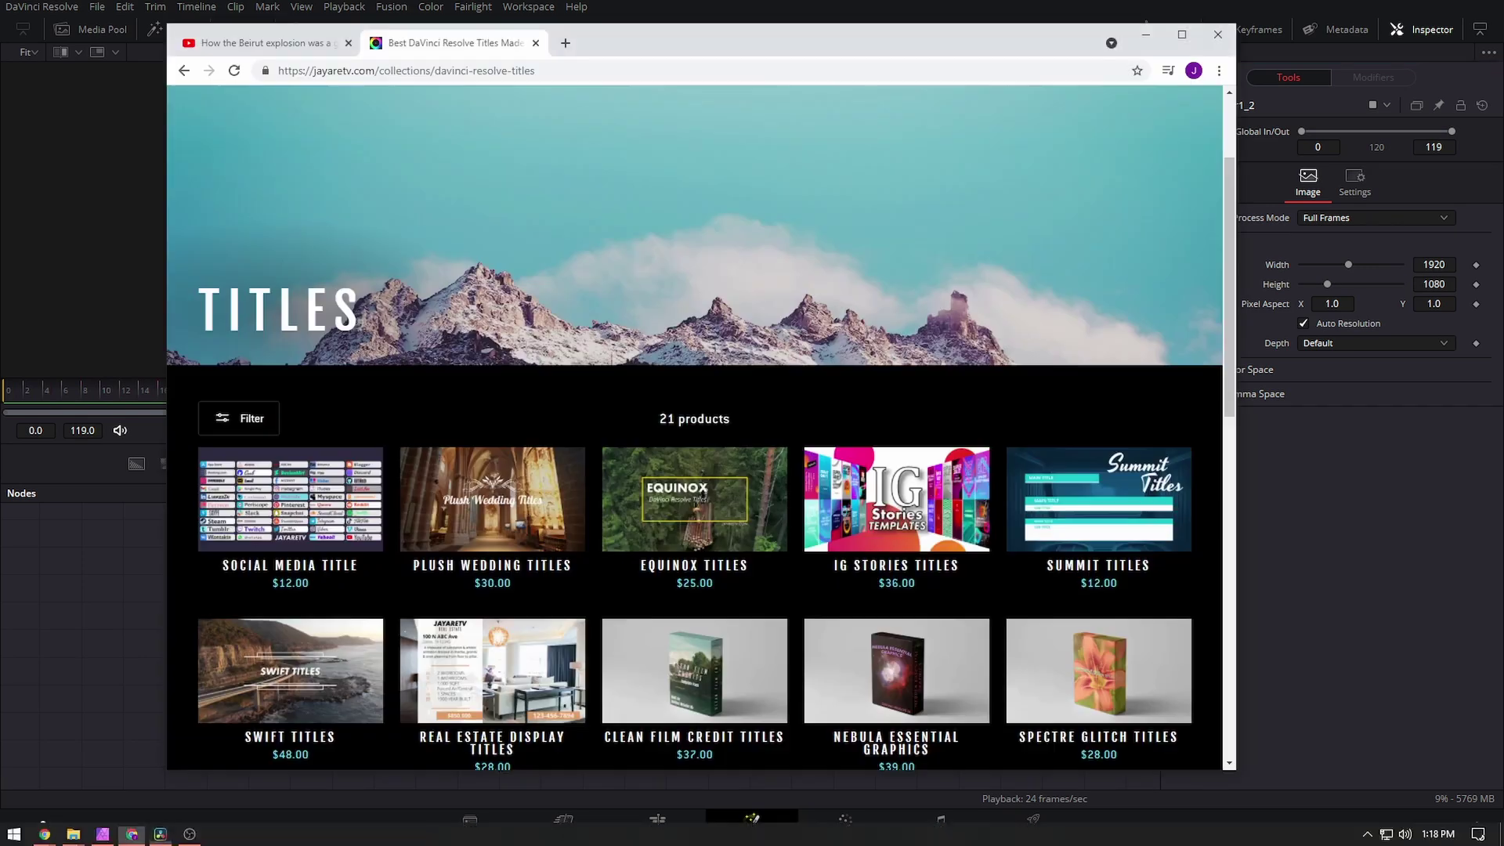
Switch to Chrome's Beirut explosion YouTube tab and seek the video to about 3:32.
key(alt+Tab)
click(313, 44)
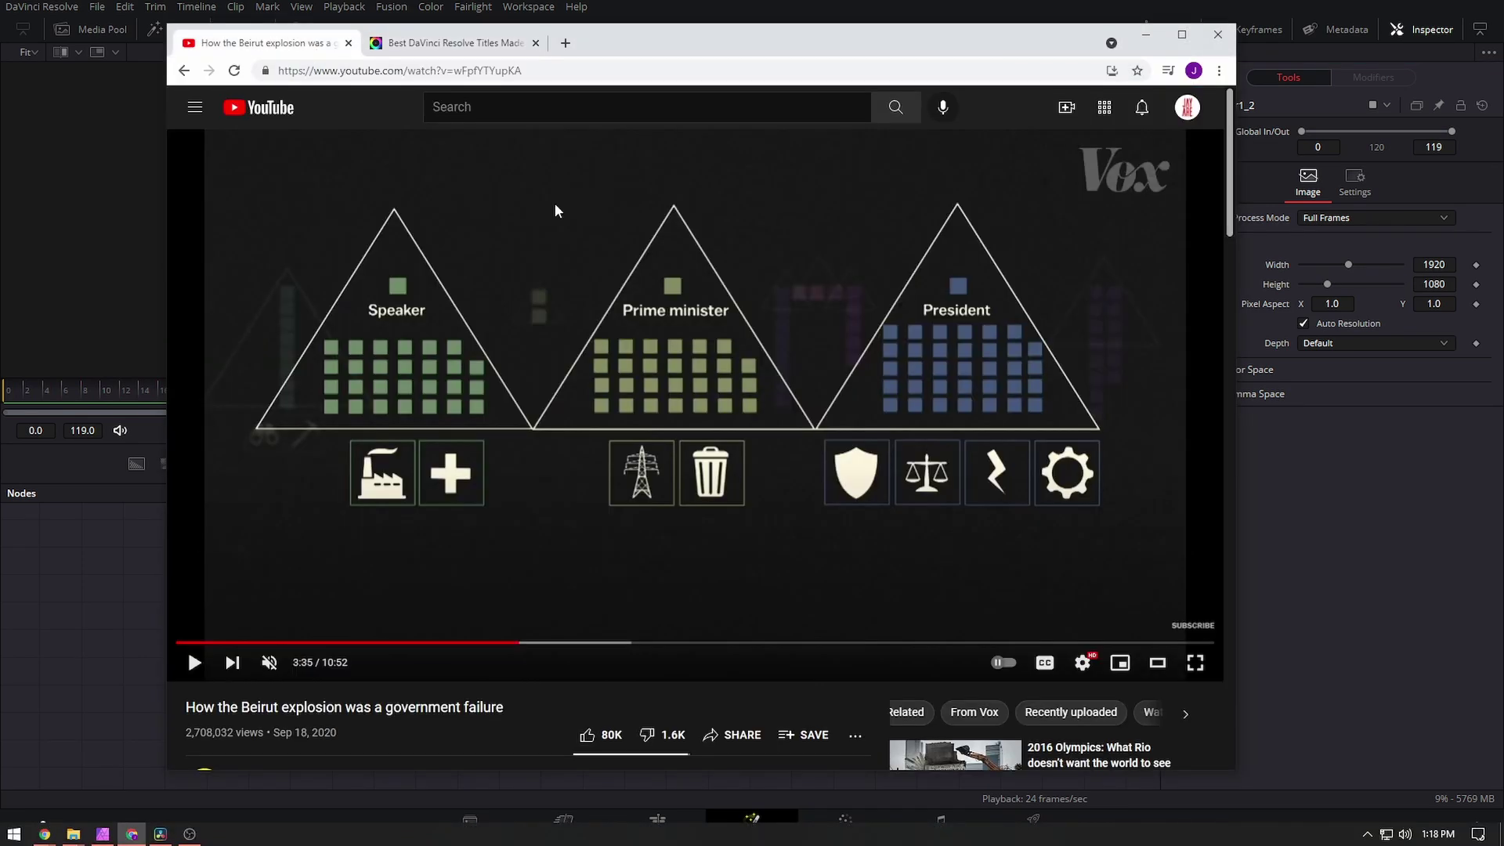
click(490, 643)
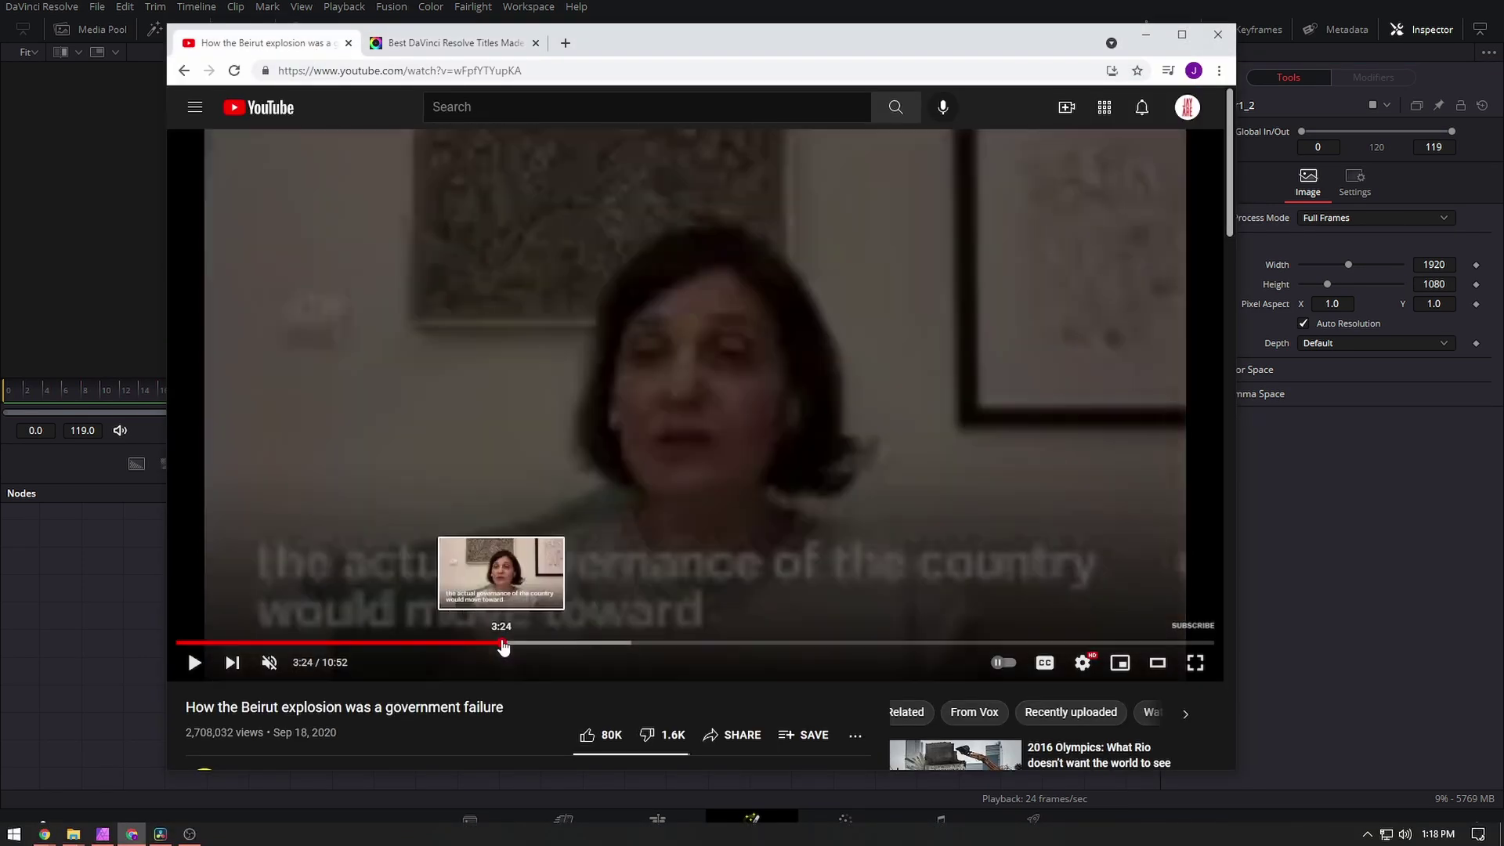
click(513, 643)
click(515, 645)
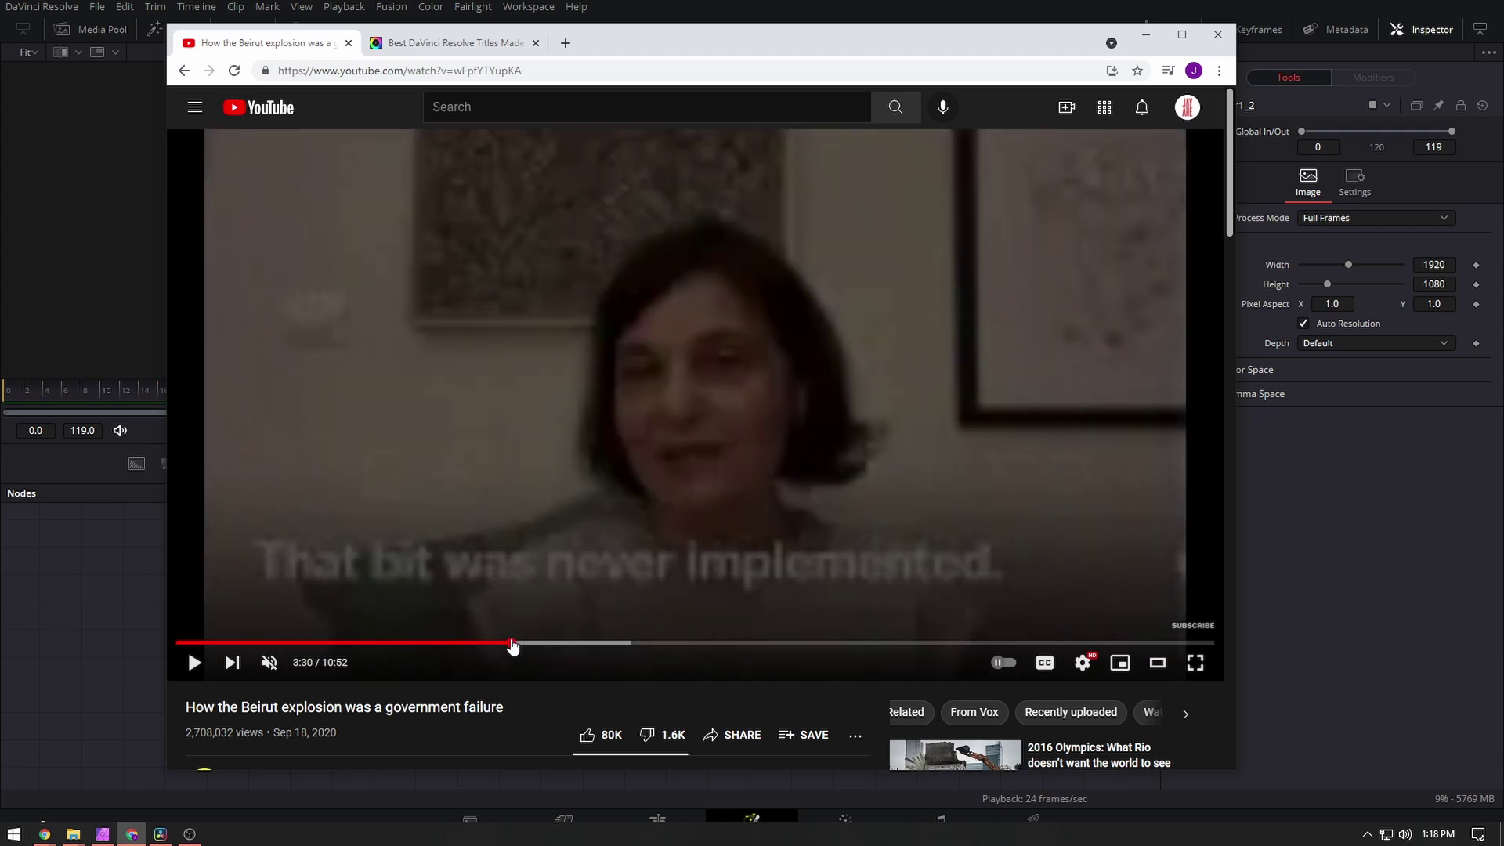
click(512, 644)
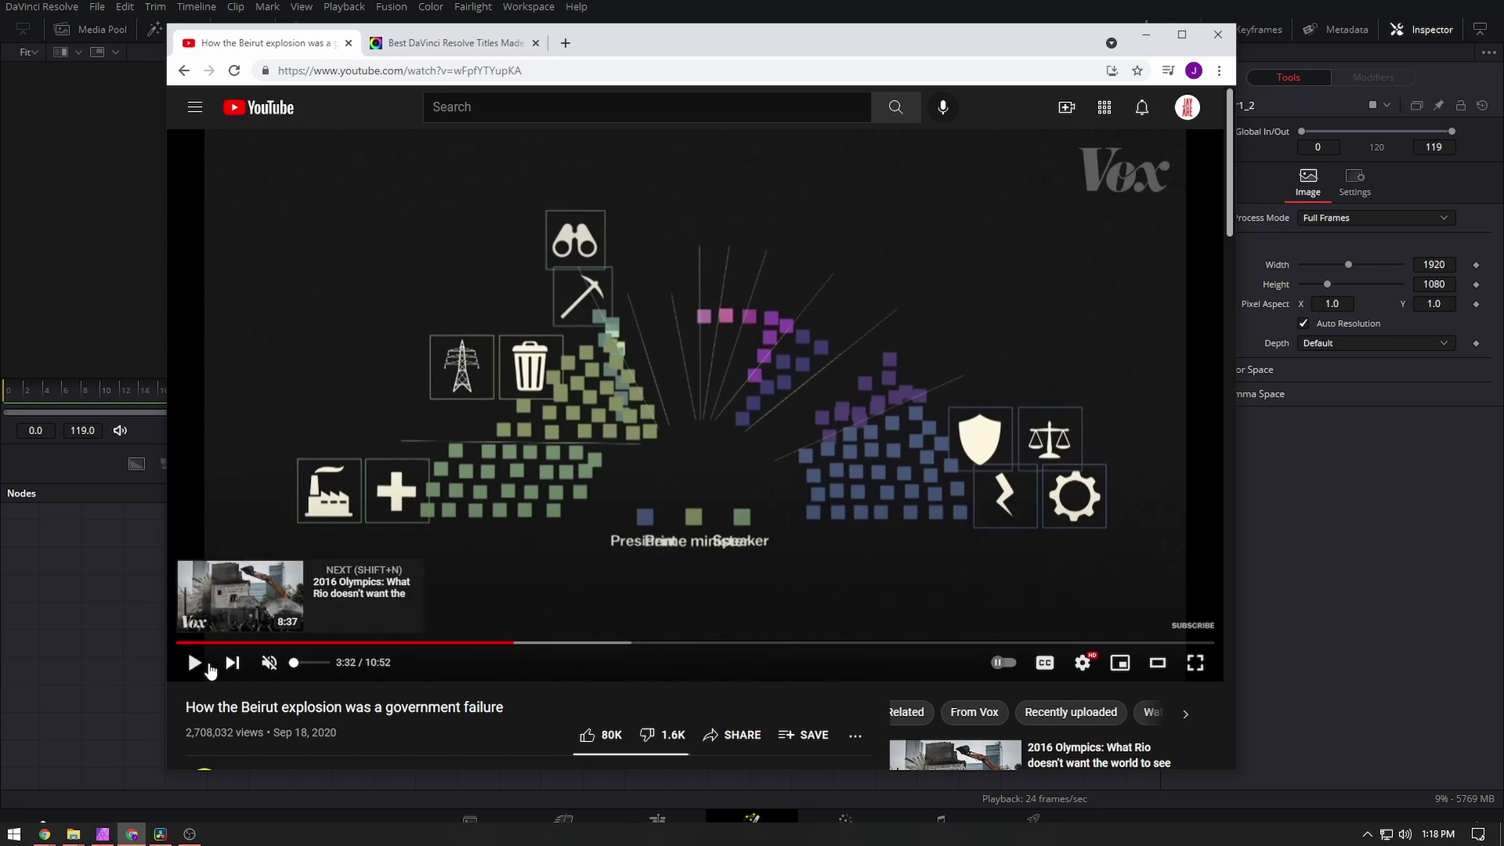
Step the video forward with play/pause until it rests at 3:35 on the triangles graphic.
click(195, 662)
click(204, 665)
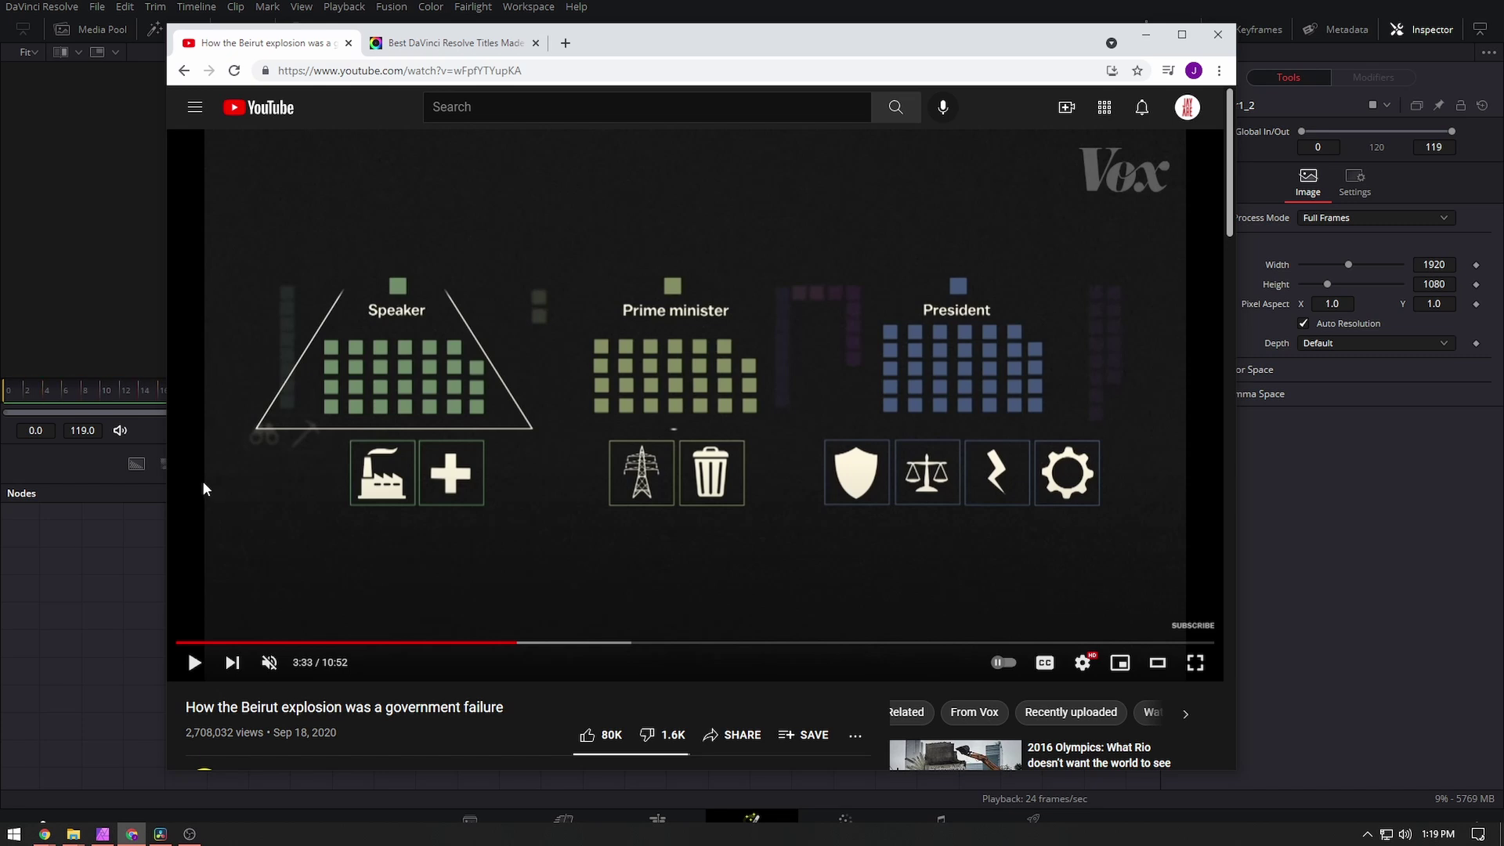
click(196, 664)
click(196, 664)
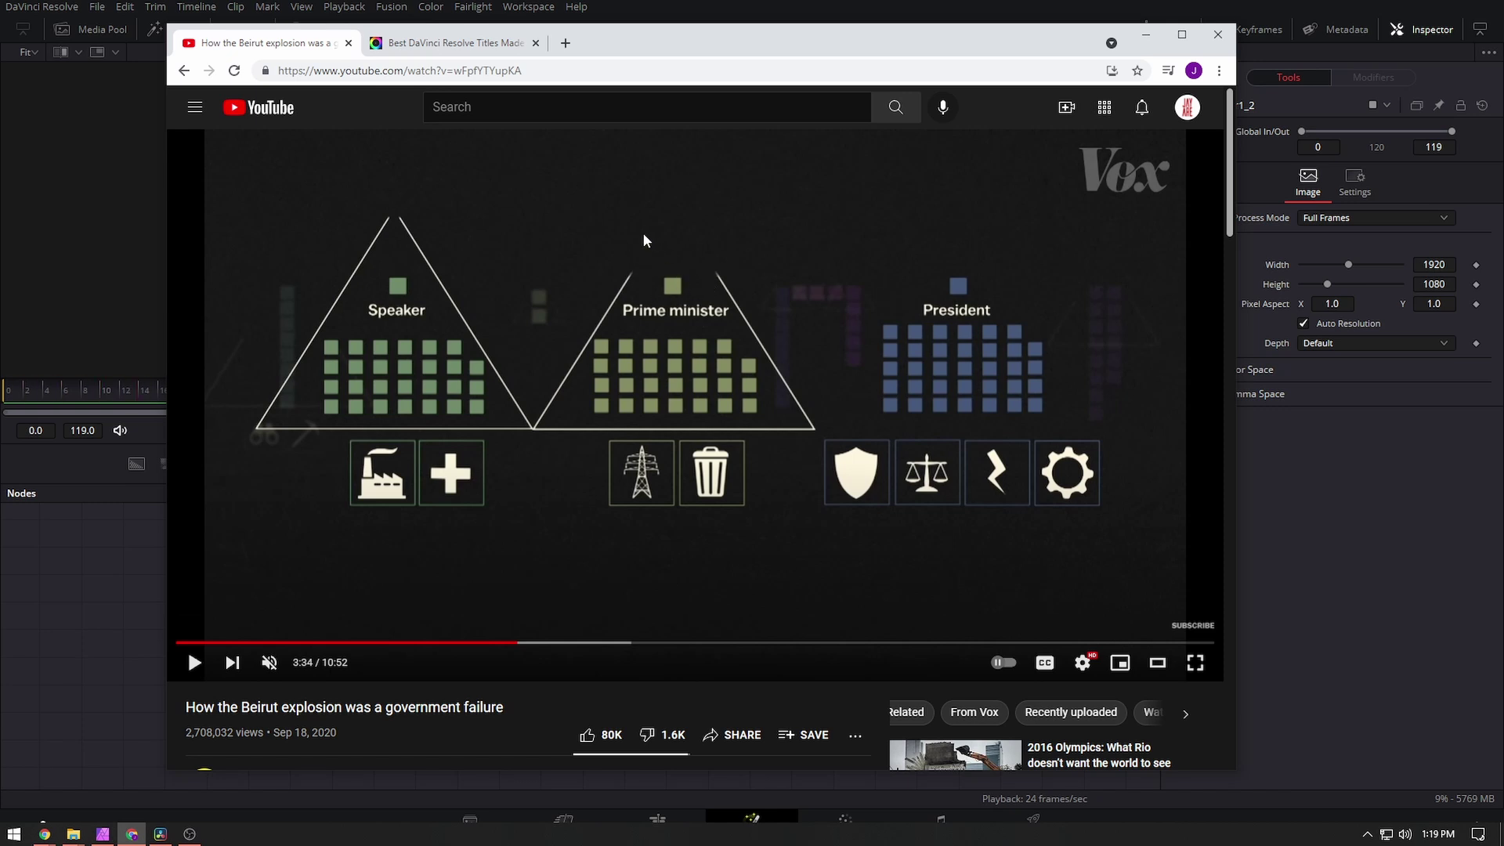
click(195, 664)
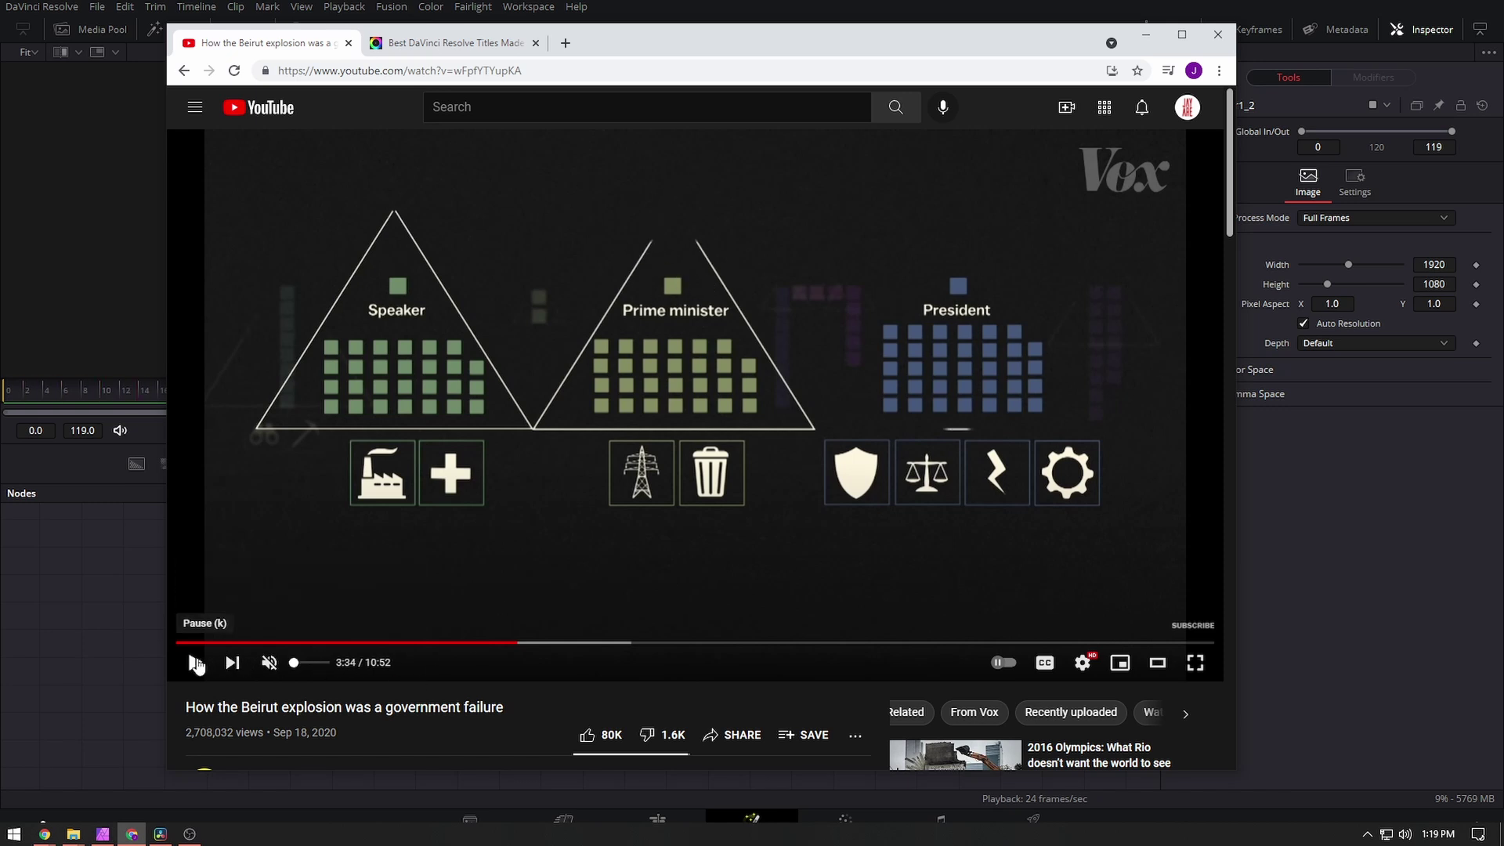
click(197, 666)
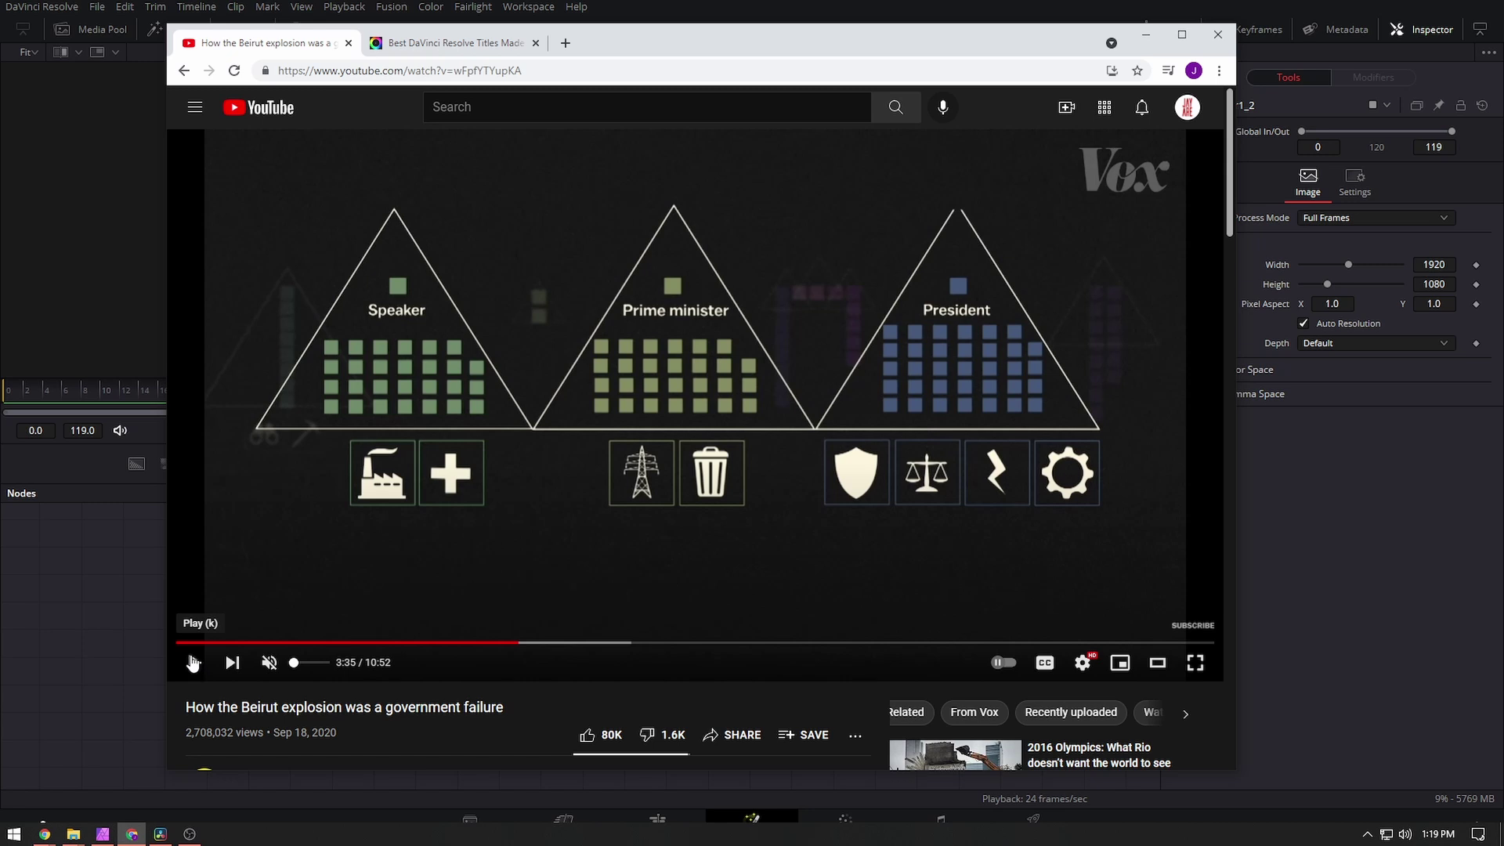